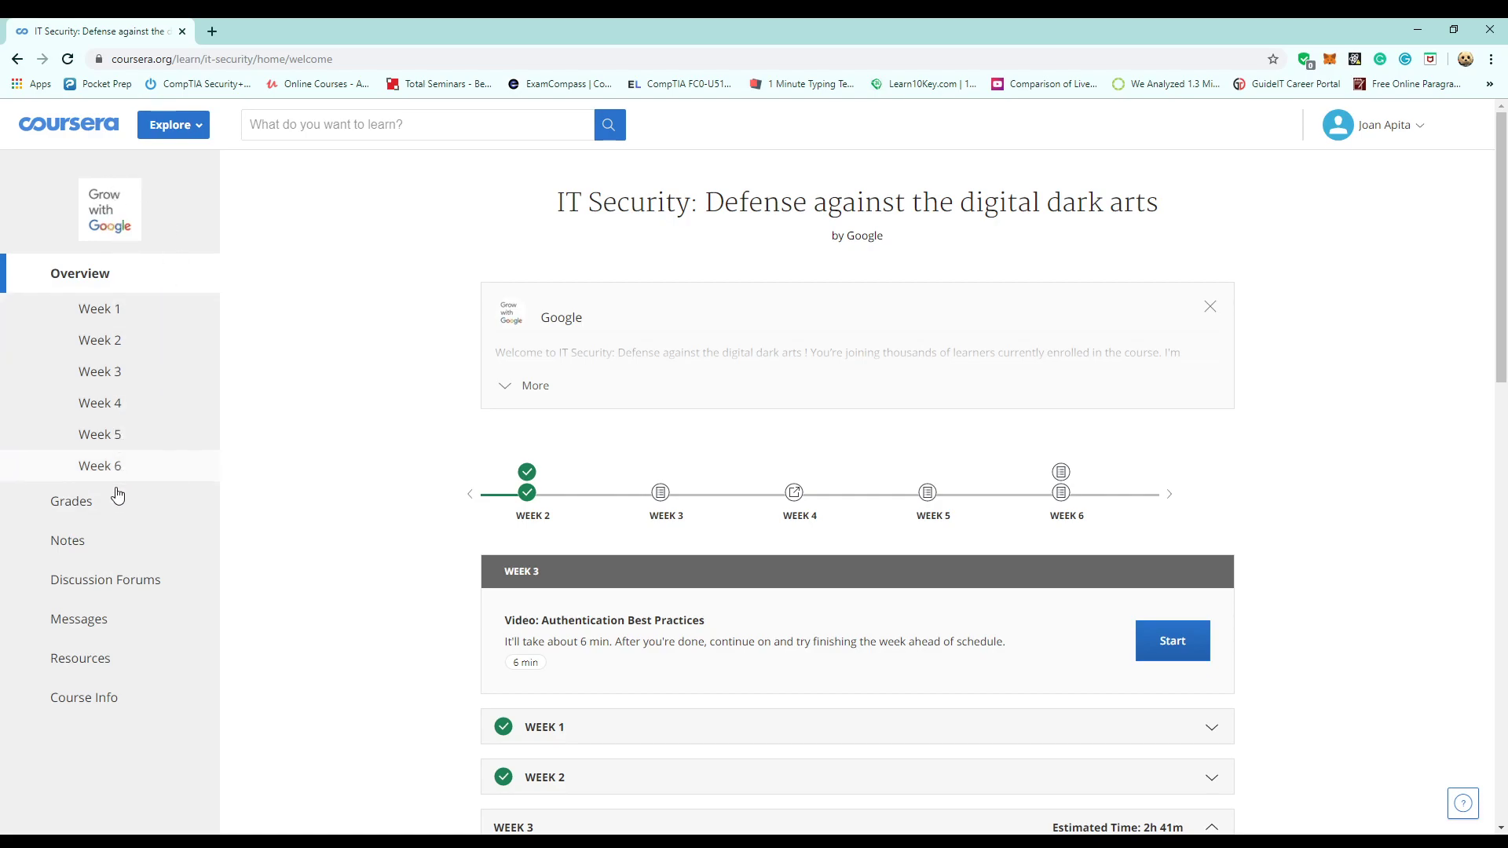
# - Open the account dropdown at the top right of the IT Security course overview
pyautogui.click(1373, 128)
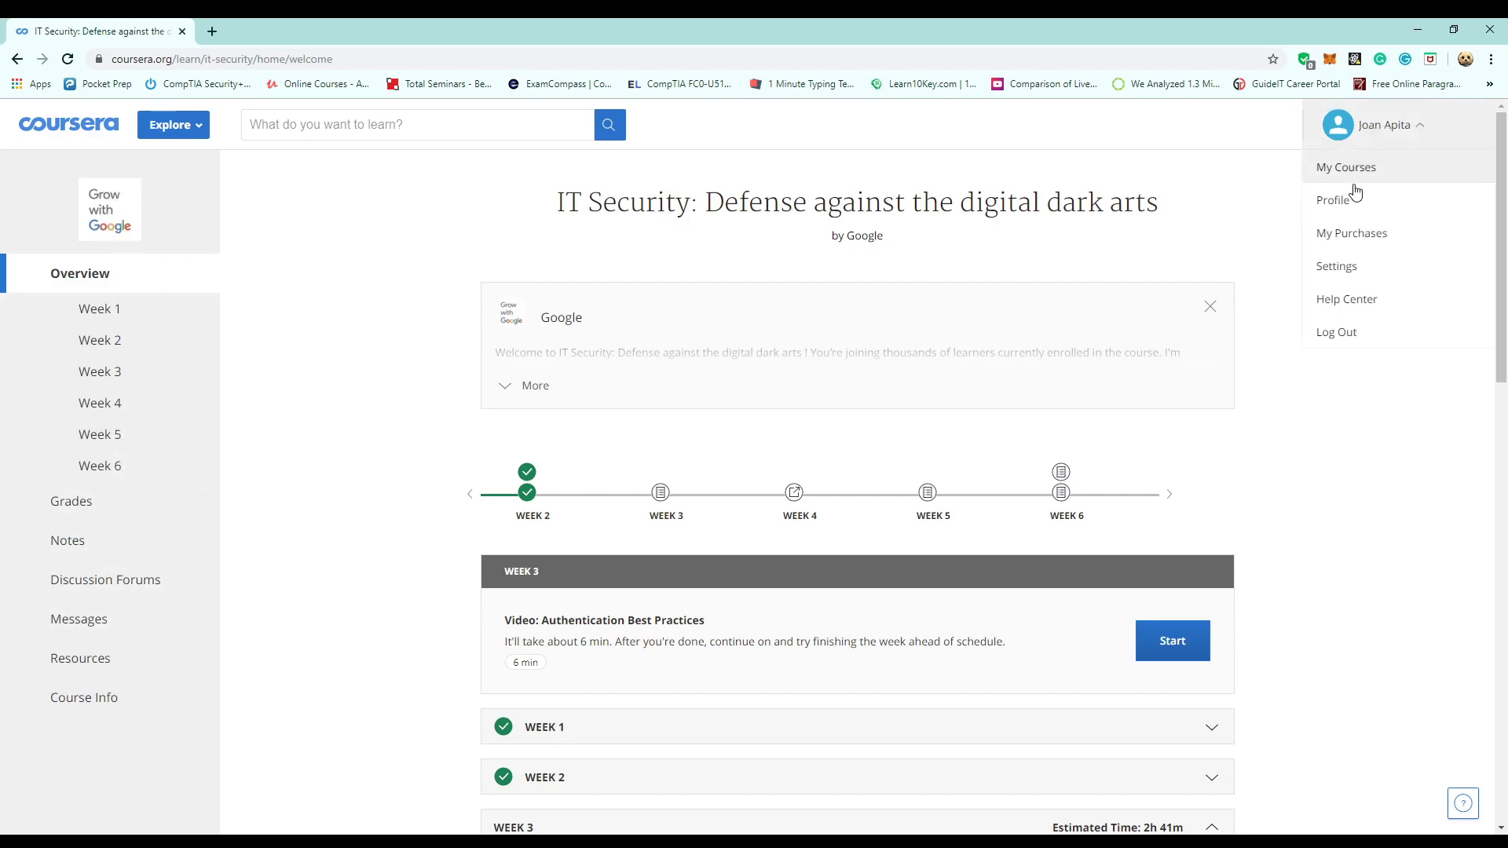
pyautogui.click(1346, 175)
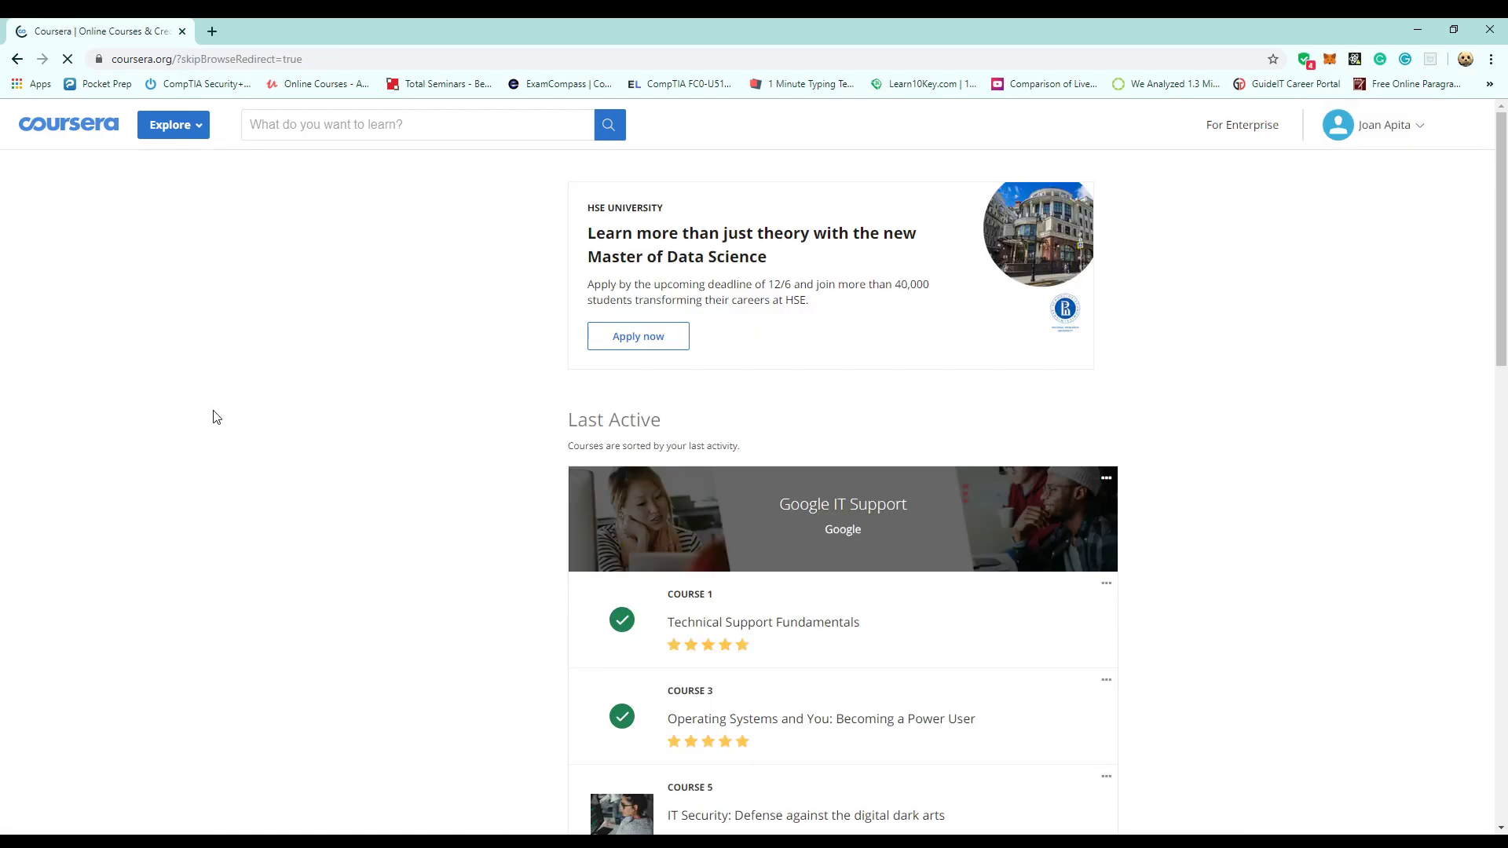
pyautogui.scroll(-2, 264, 571)
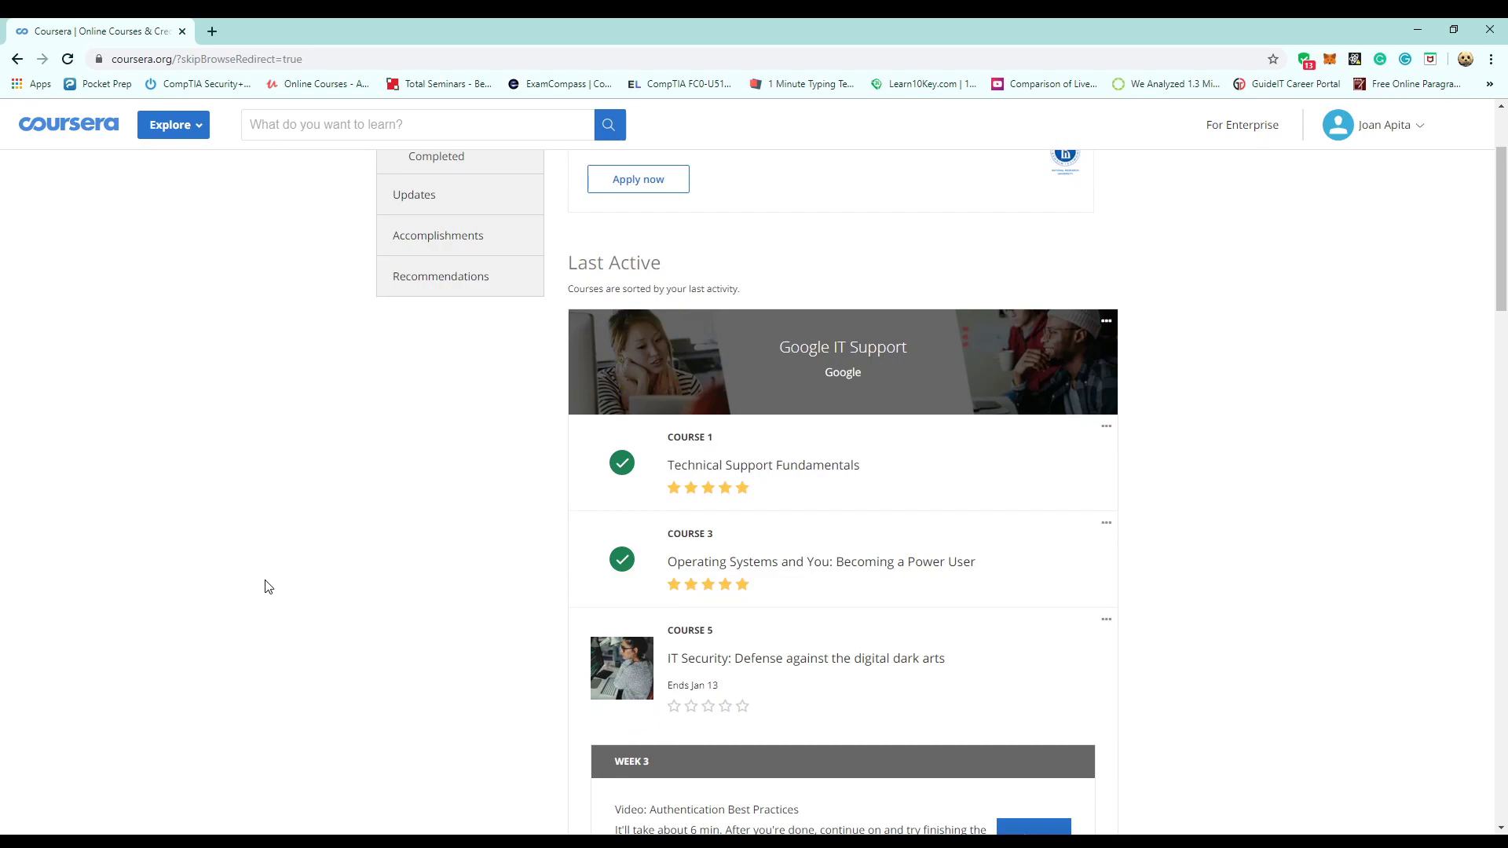
pyautogui.scroll(-1, 327, 615)
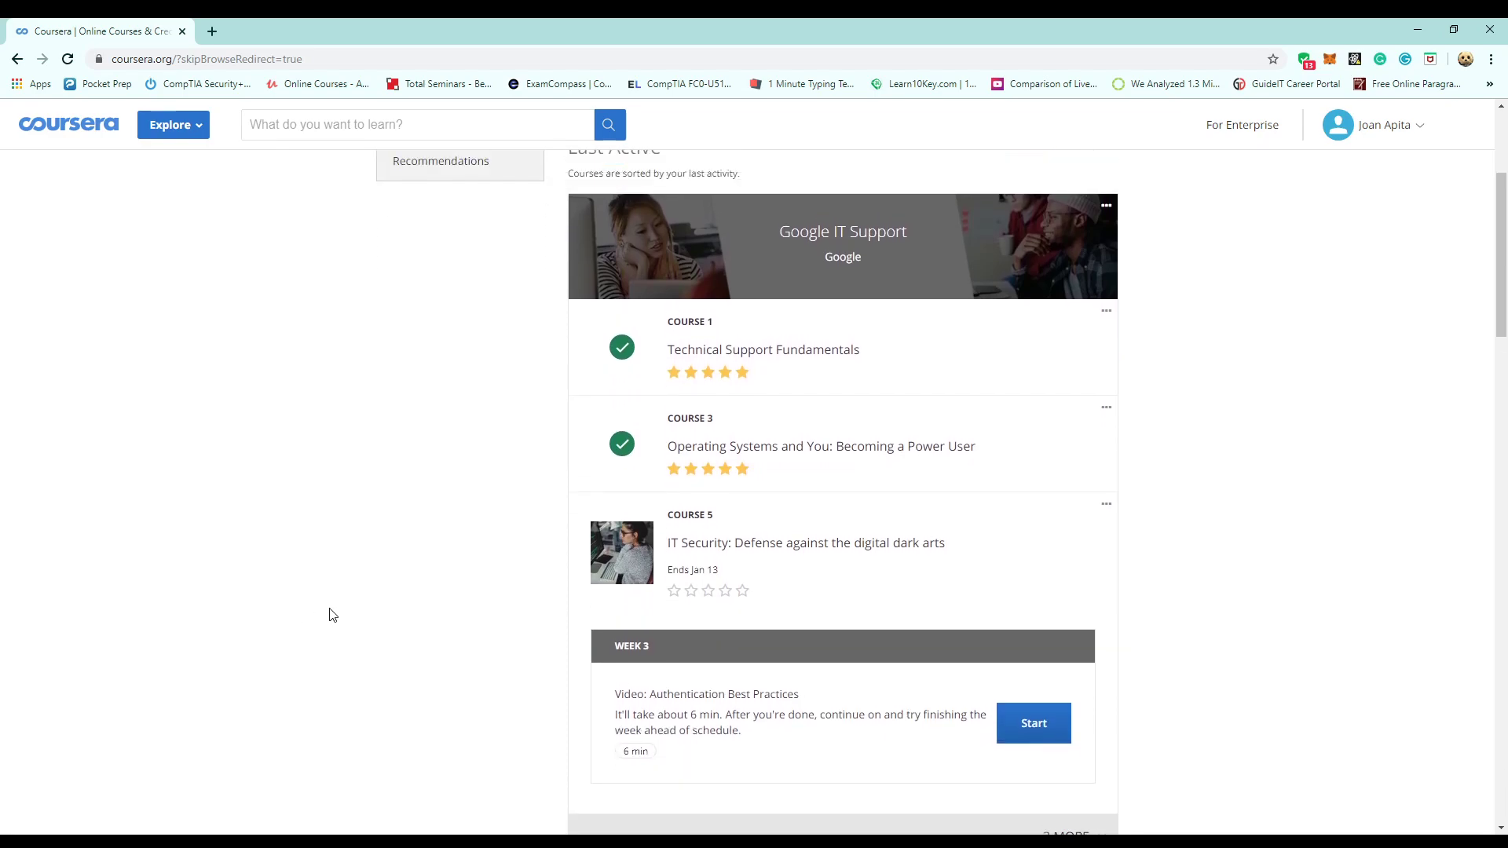
pyautogui.scroll(2, 329, 615)
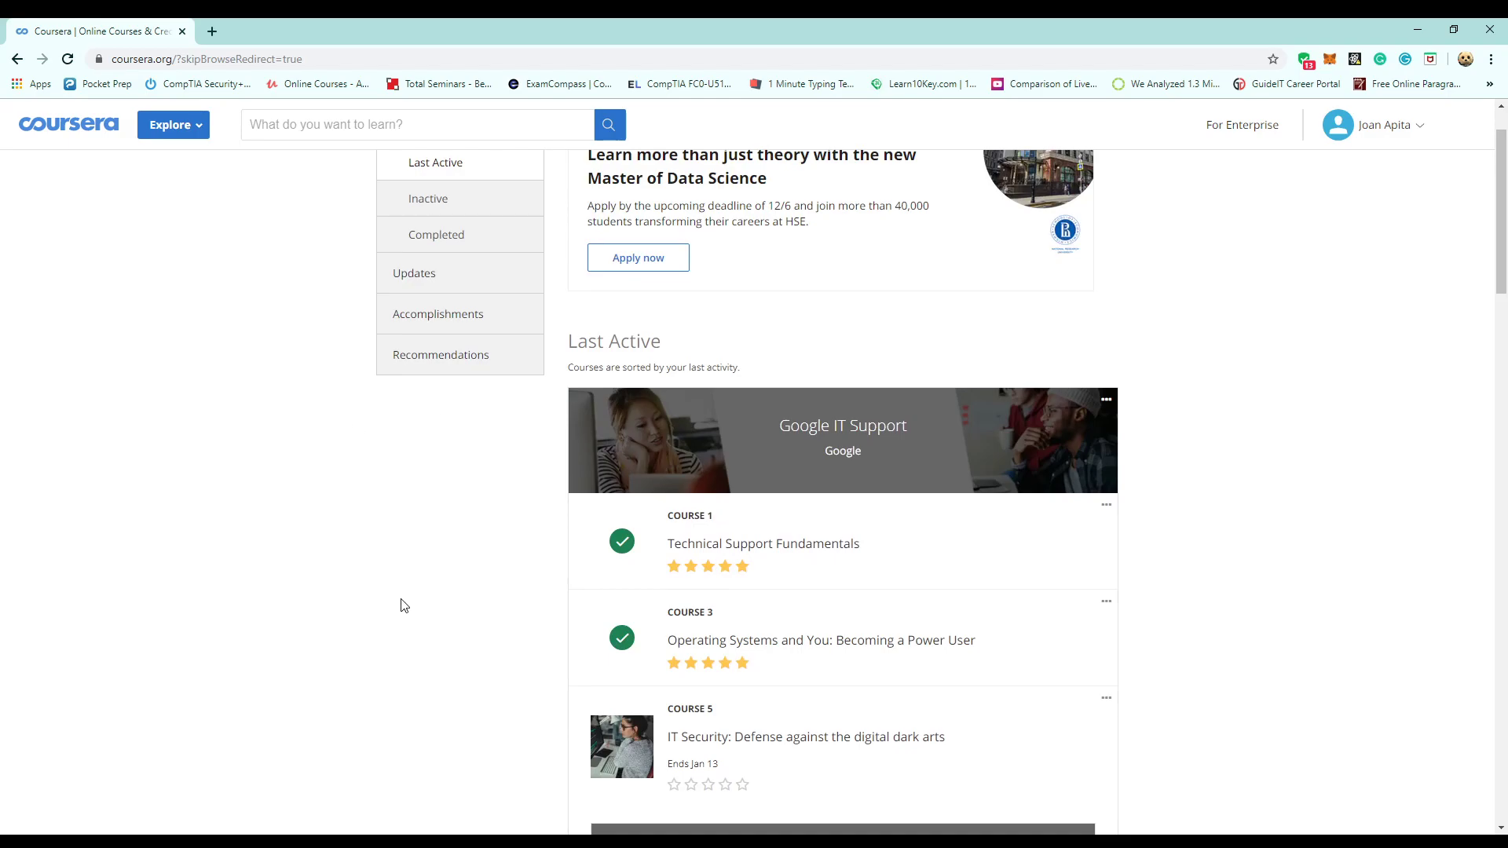
pyautogui.scroll(-1, 401, 615)
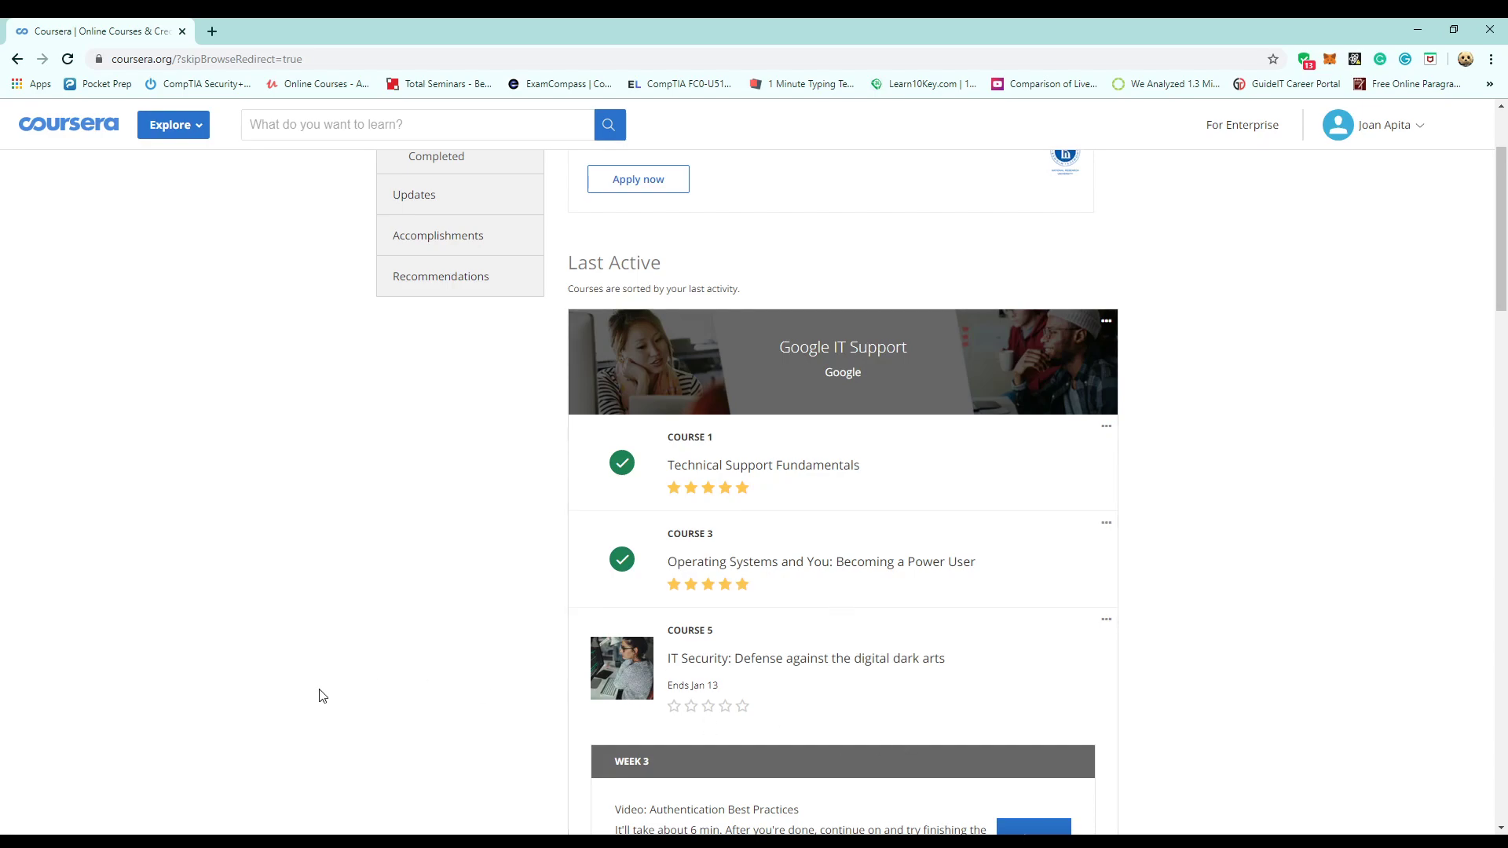
pyautogui.scroll(-2, 445, 681)
pyautogui.click(723, 419)
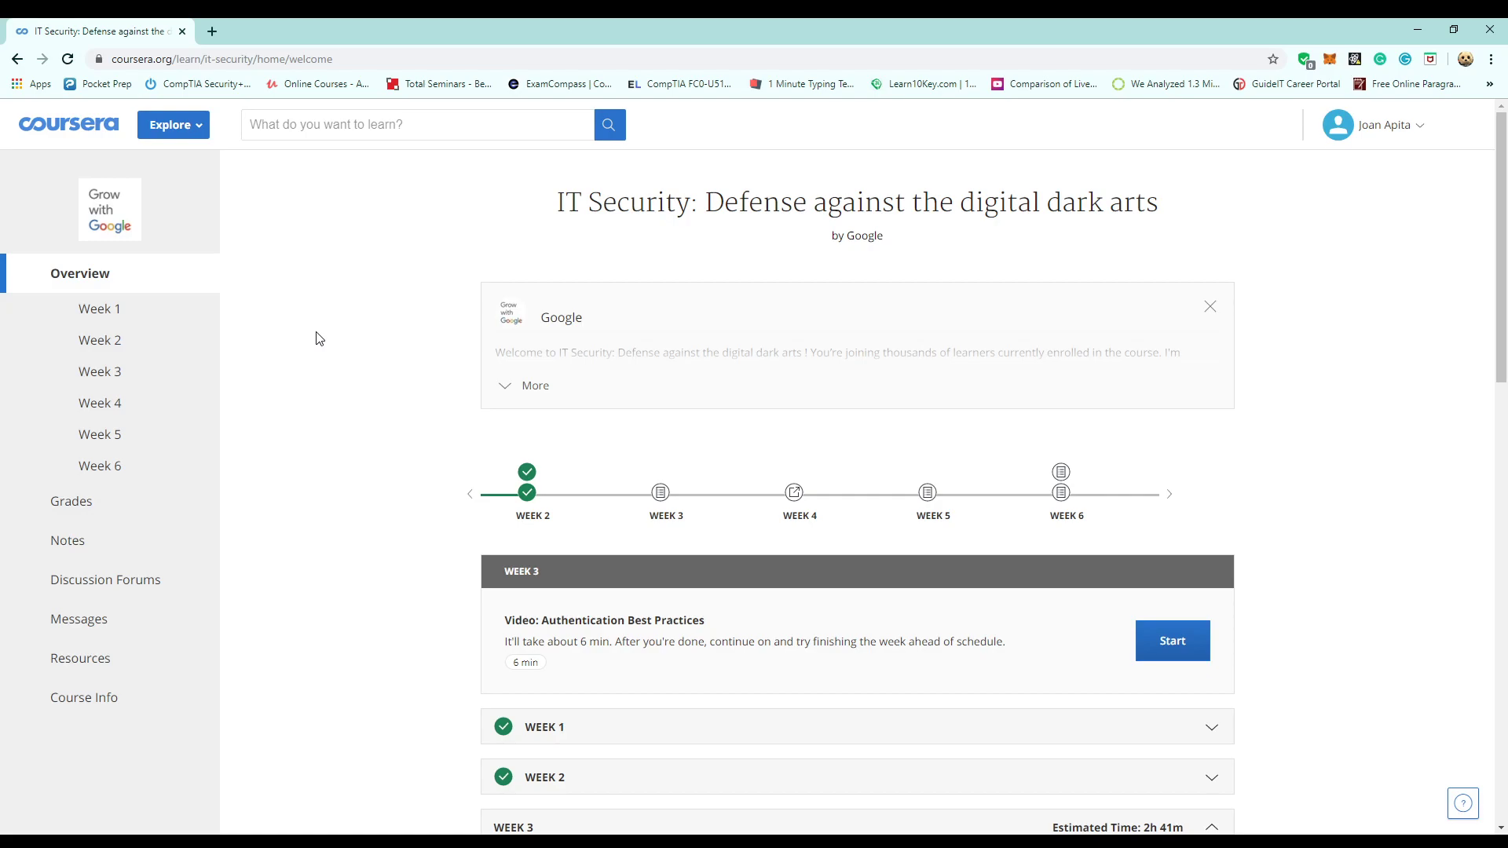
# - Move the week timeline back so it shows START through Week 4
pyautogui.click(472, 495)
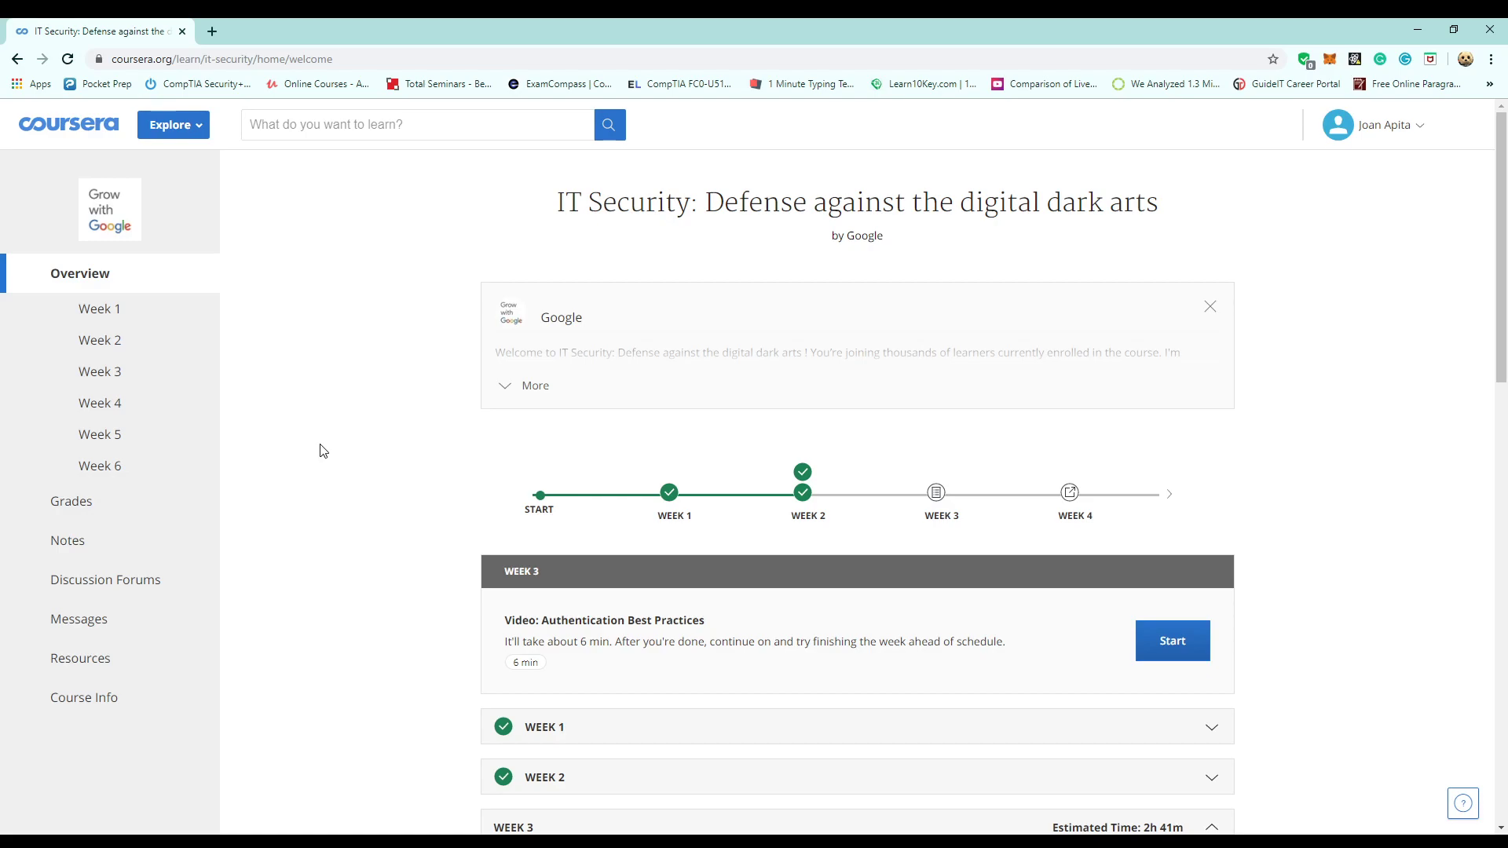
# - Review Week 1, Understanding Security Threats, down to its completed graded quiz
pyautogui.click(160, 322)
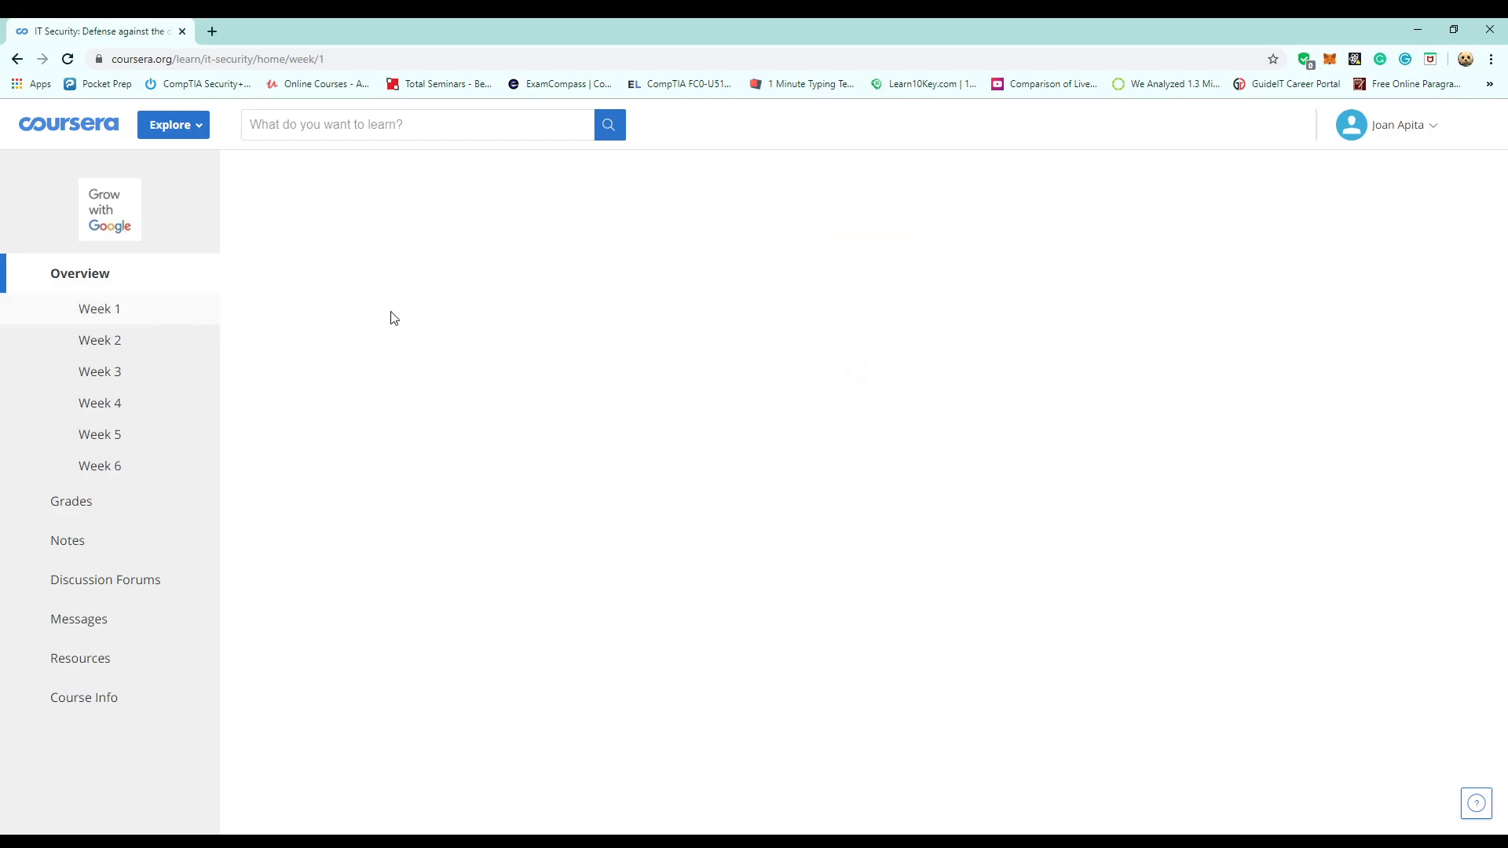
pyautogui.scroll(-2, 316, 399)
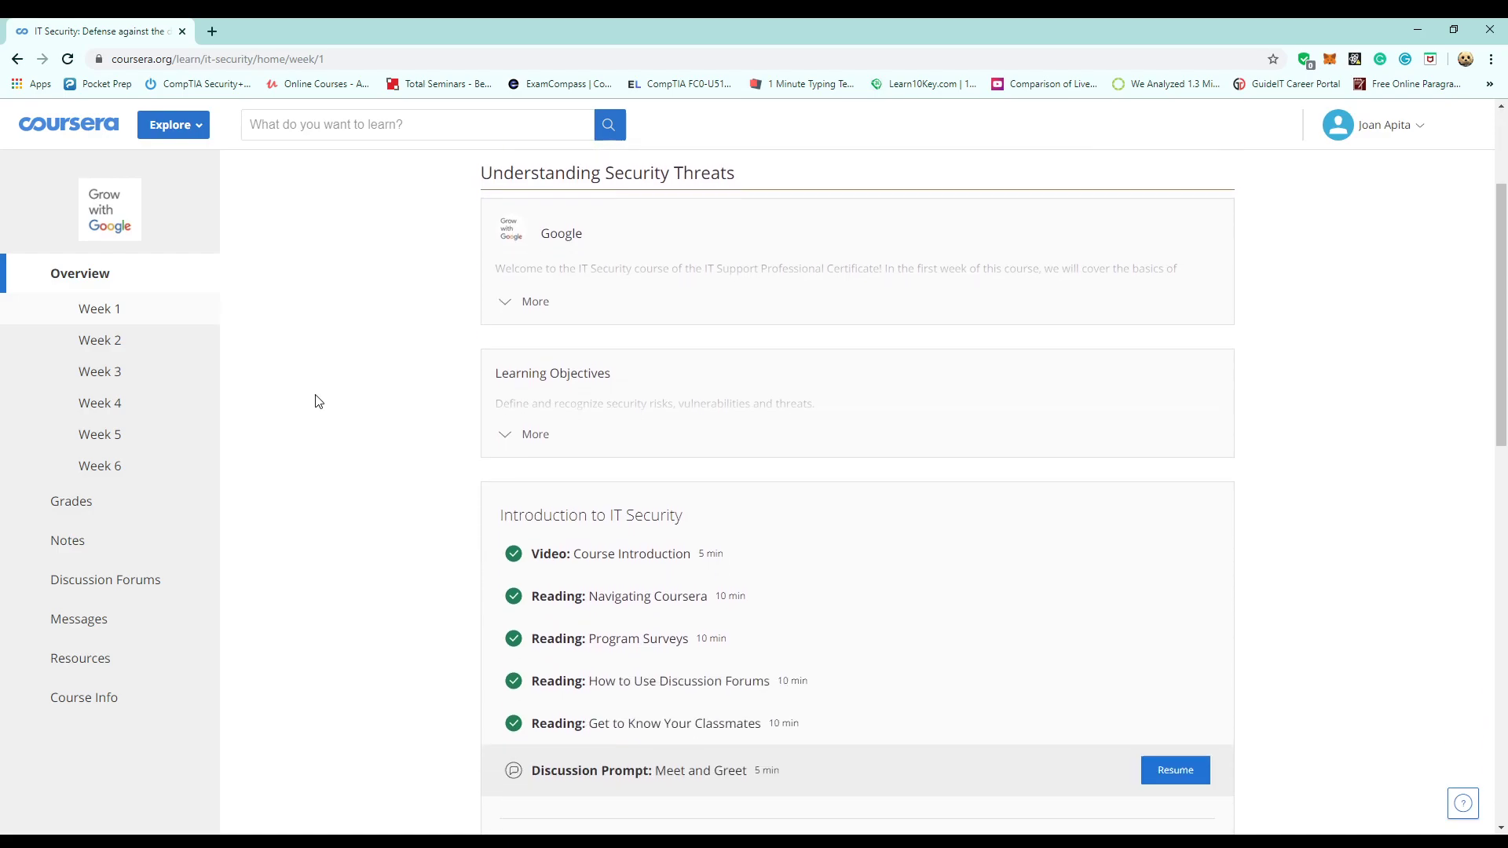
pyautogui.scroll(1, 316, 401)
pyautogui.scroll(1, 314, 396)
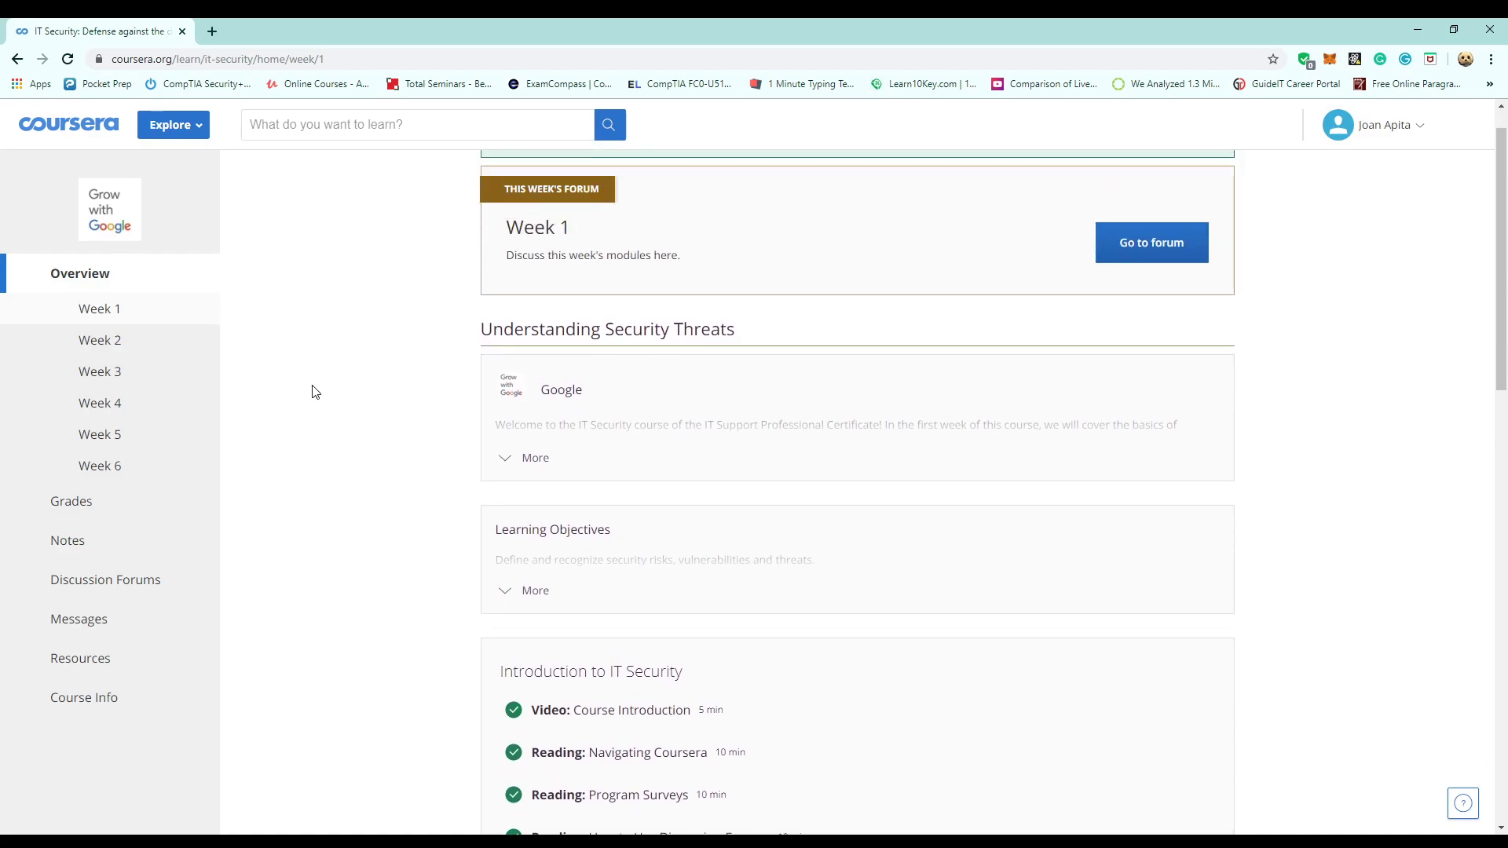
pyautogui.scroll(-2, 316, 395)
pyautogui.scroll(-1, 317, 396)
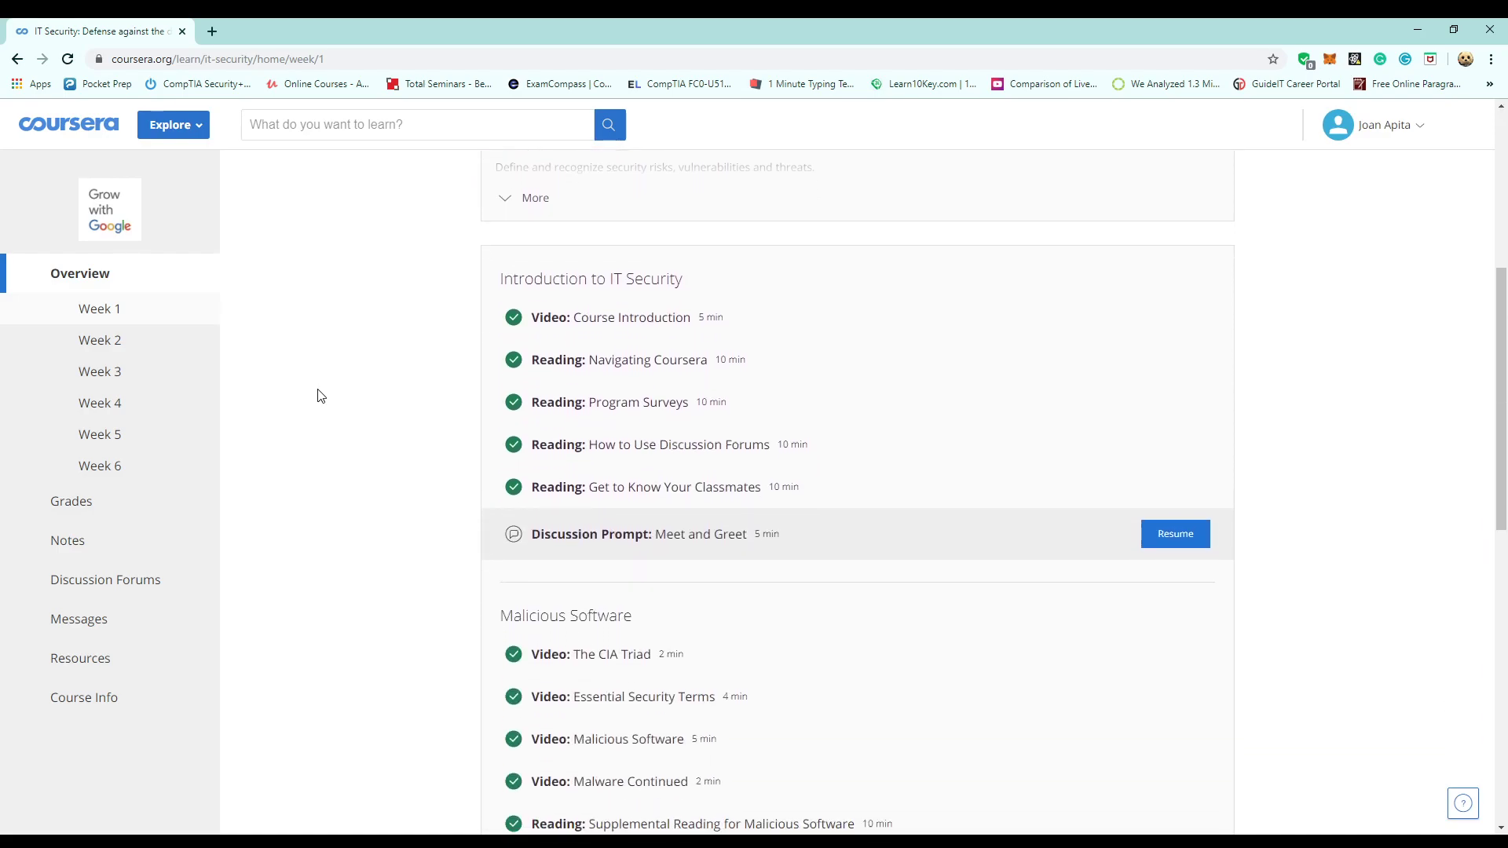
pyautogui.scroll(-2, 315, 392)
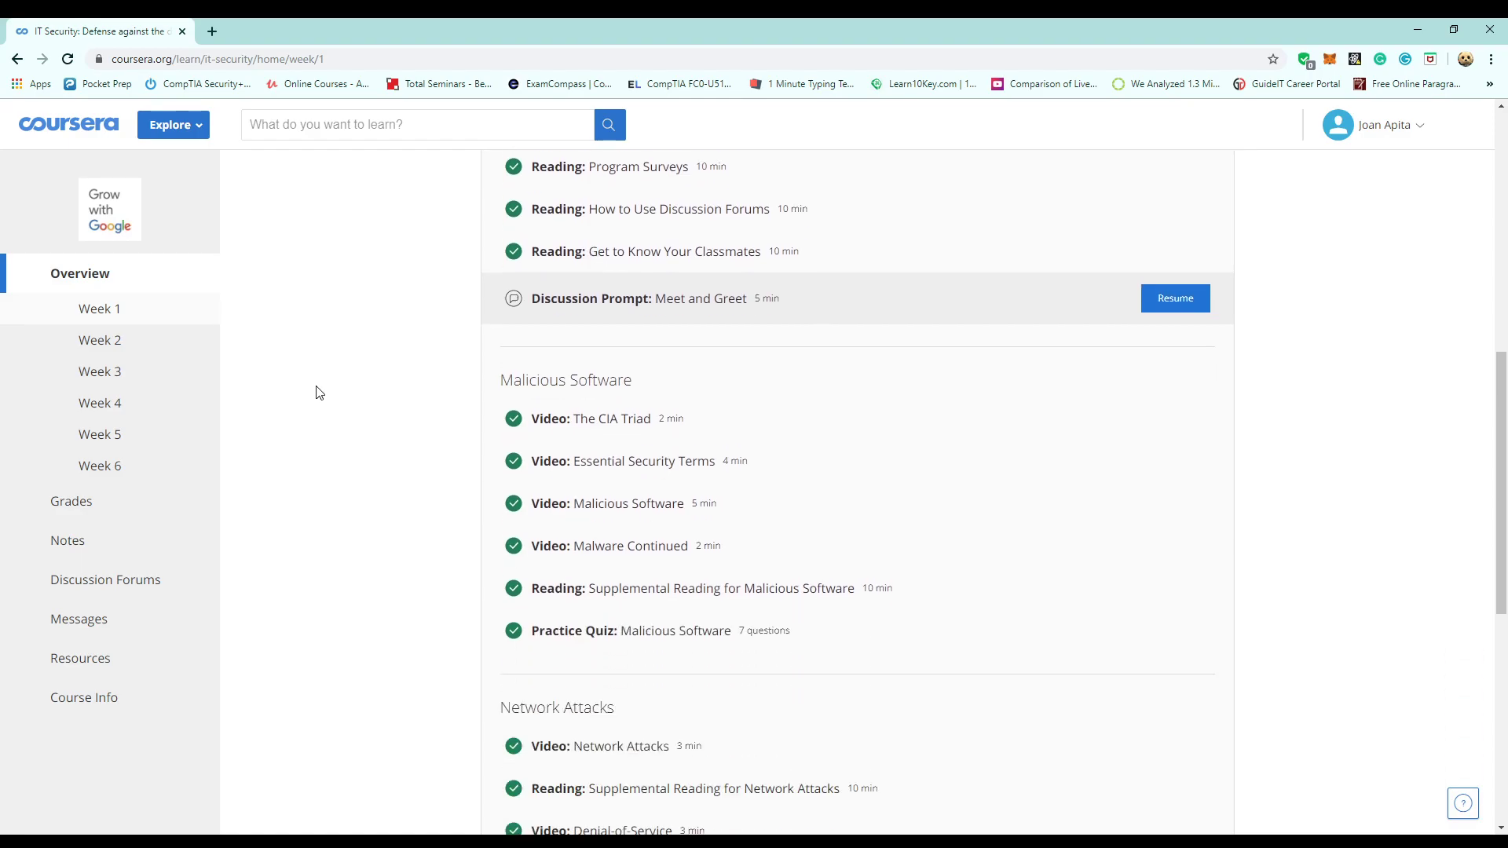
pyautogui.scroll(-1, 315, 393)
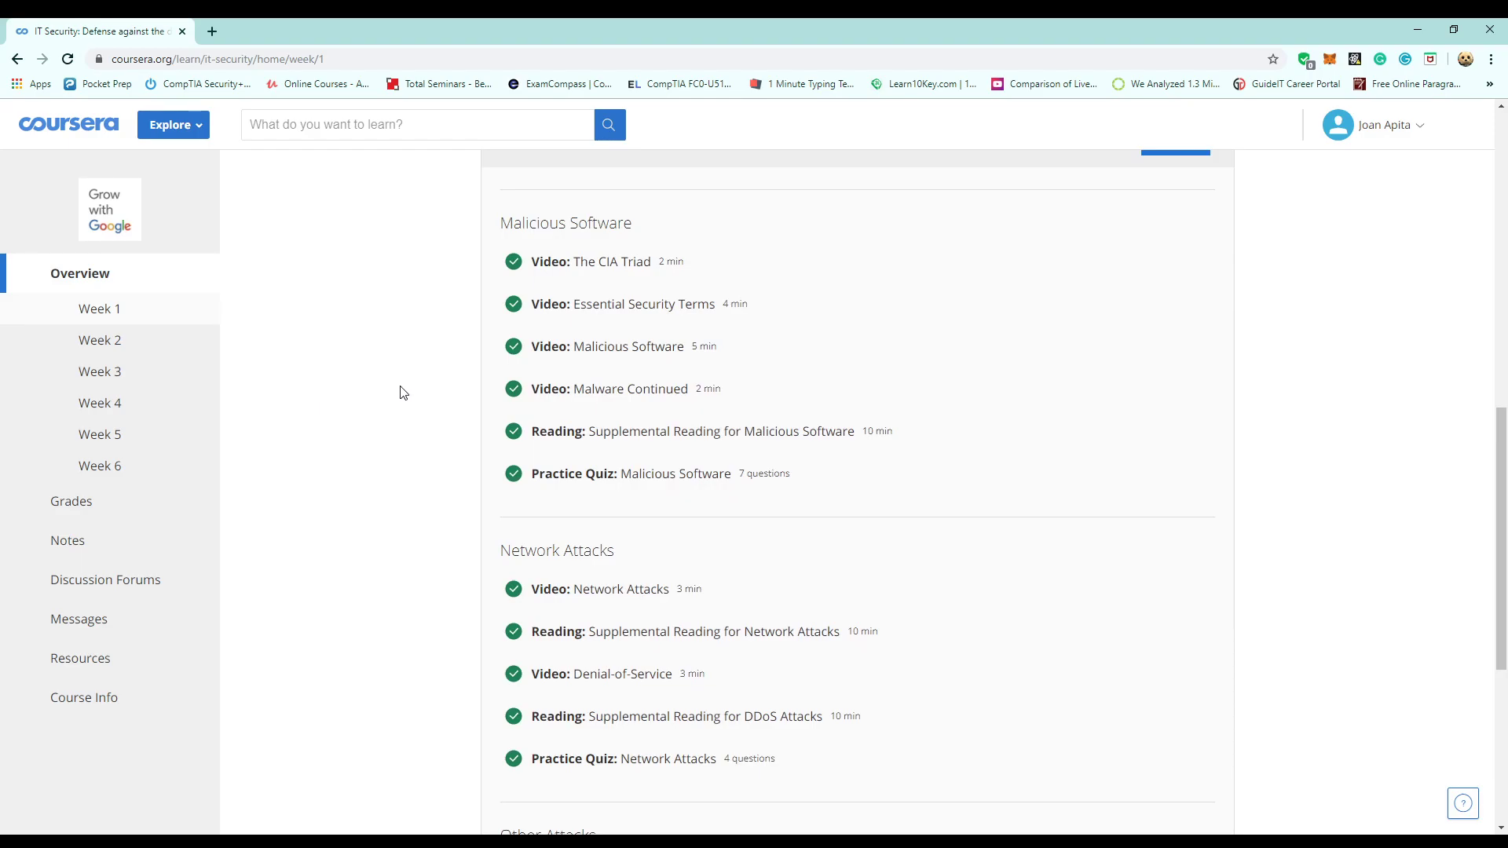
pyautogui.scroll(-1, 413, 496)
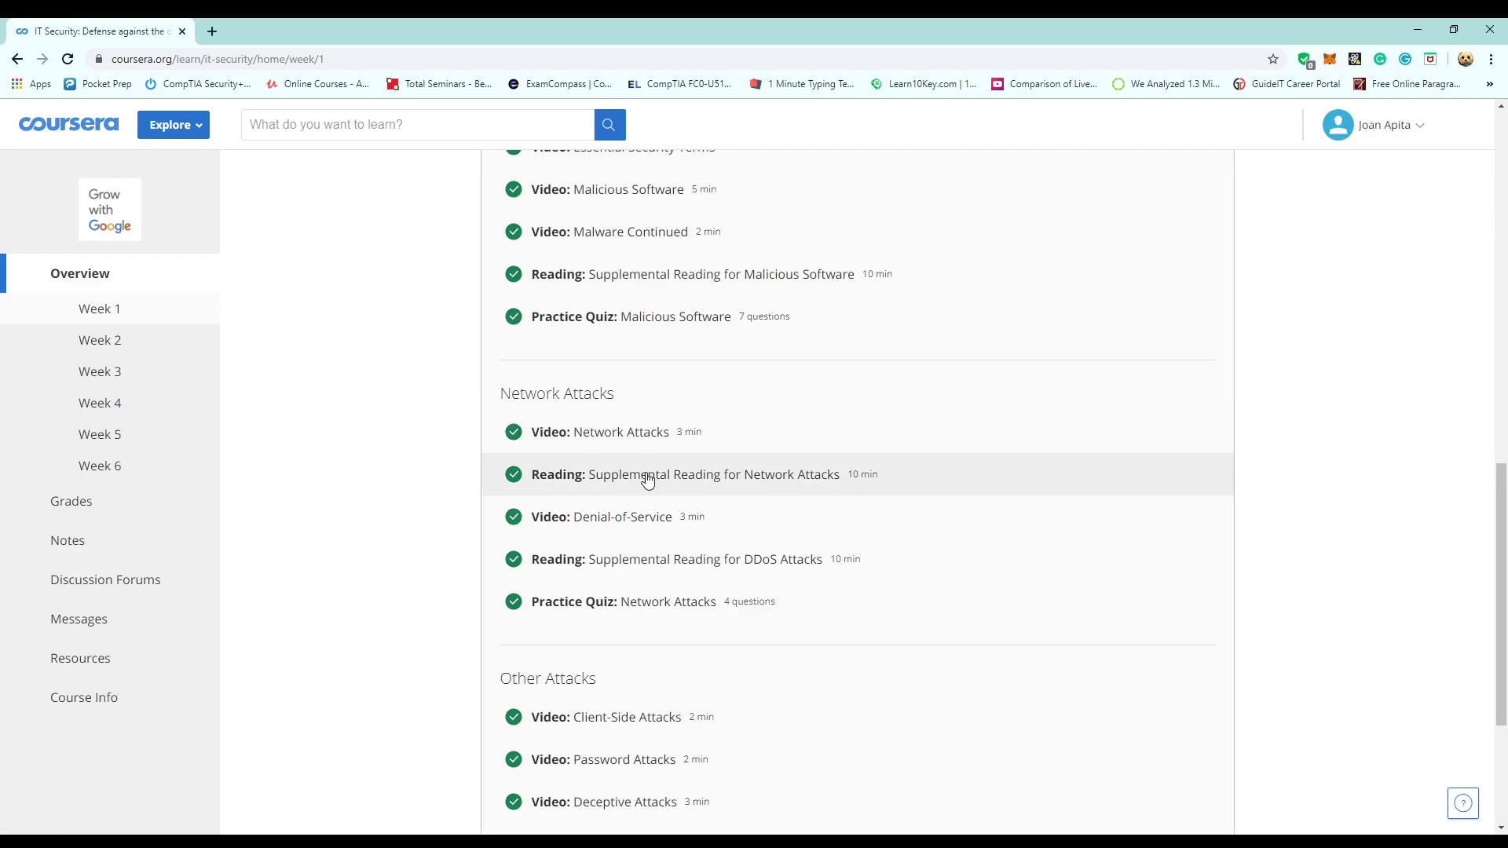
pyautogui.scroll(-1, 401, 596)
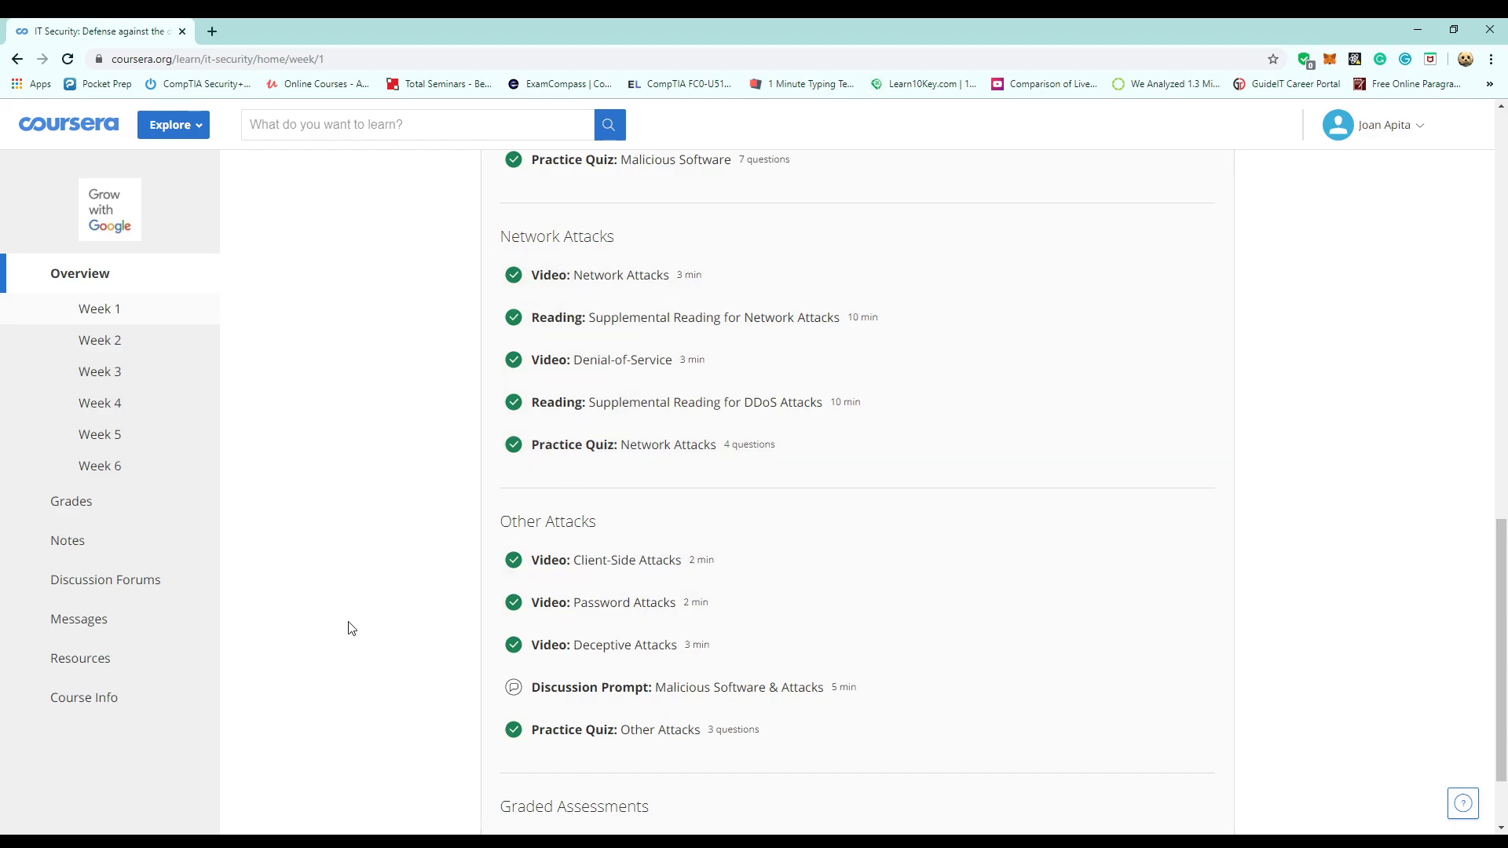
pyautogui.scroll(-2, 347, 628)
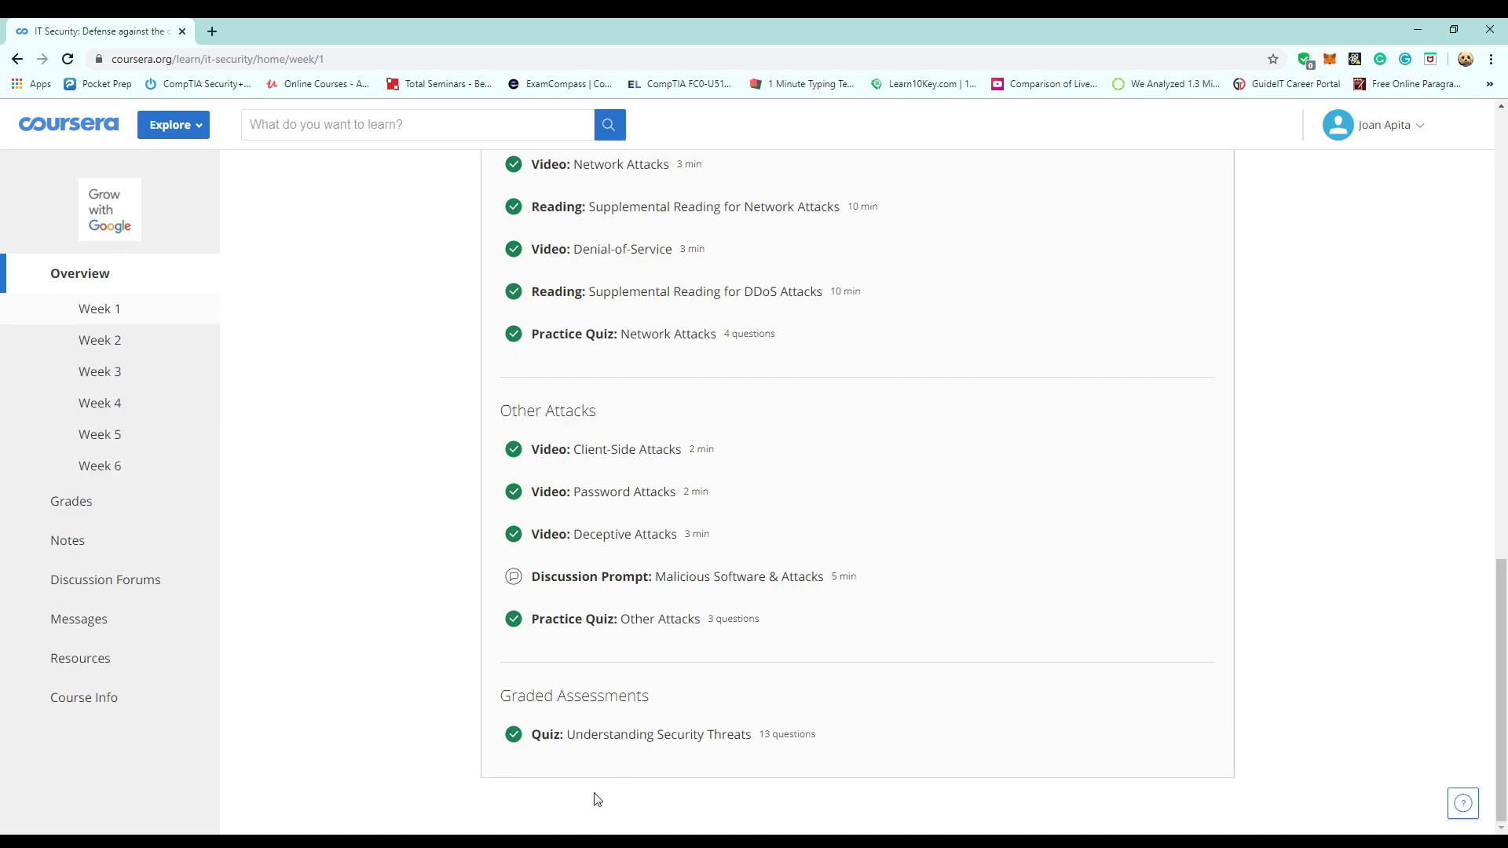
# - Review the completed Week 2 lessons, then move on to Week 3, AAA Security
pyautogui.click(130, 345)
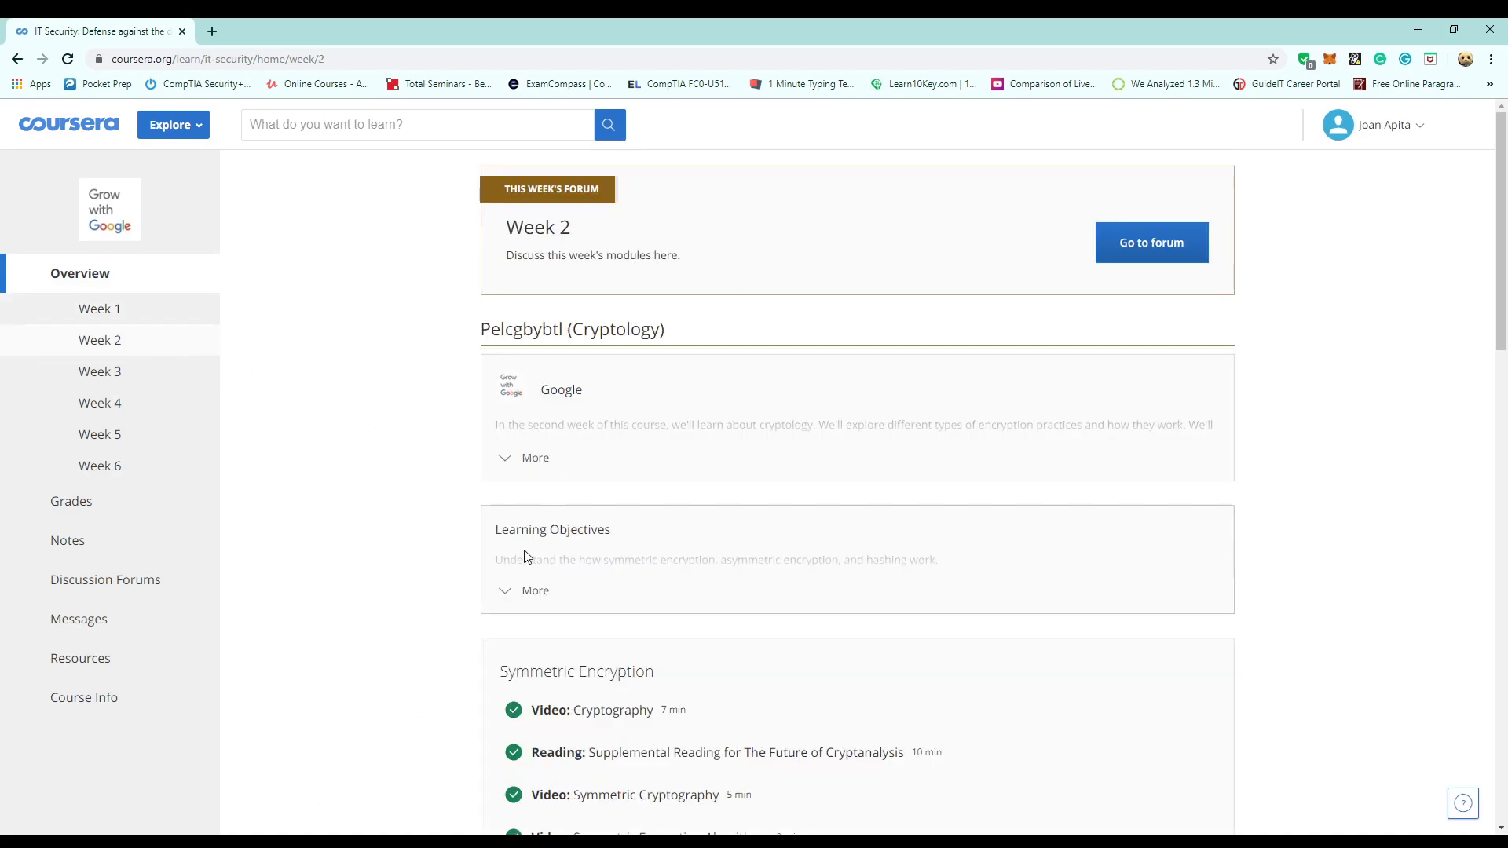
pyautogui.scroll(-3, 296, 673)
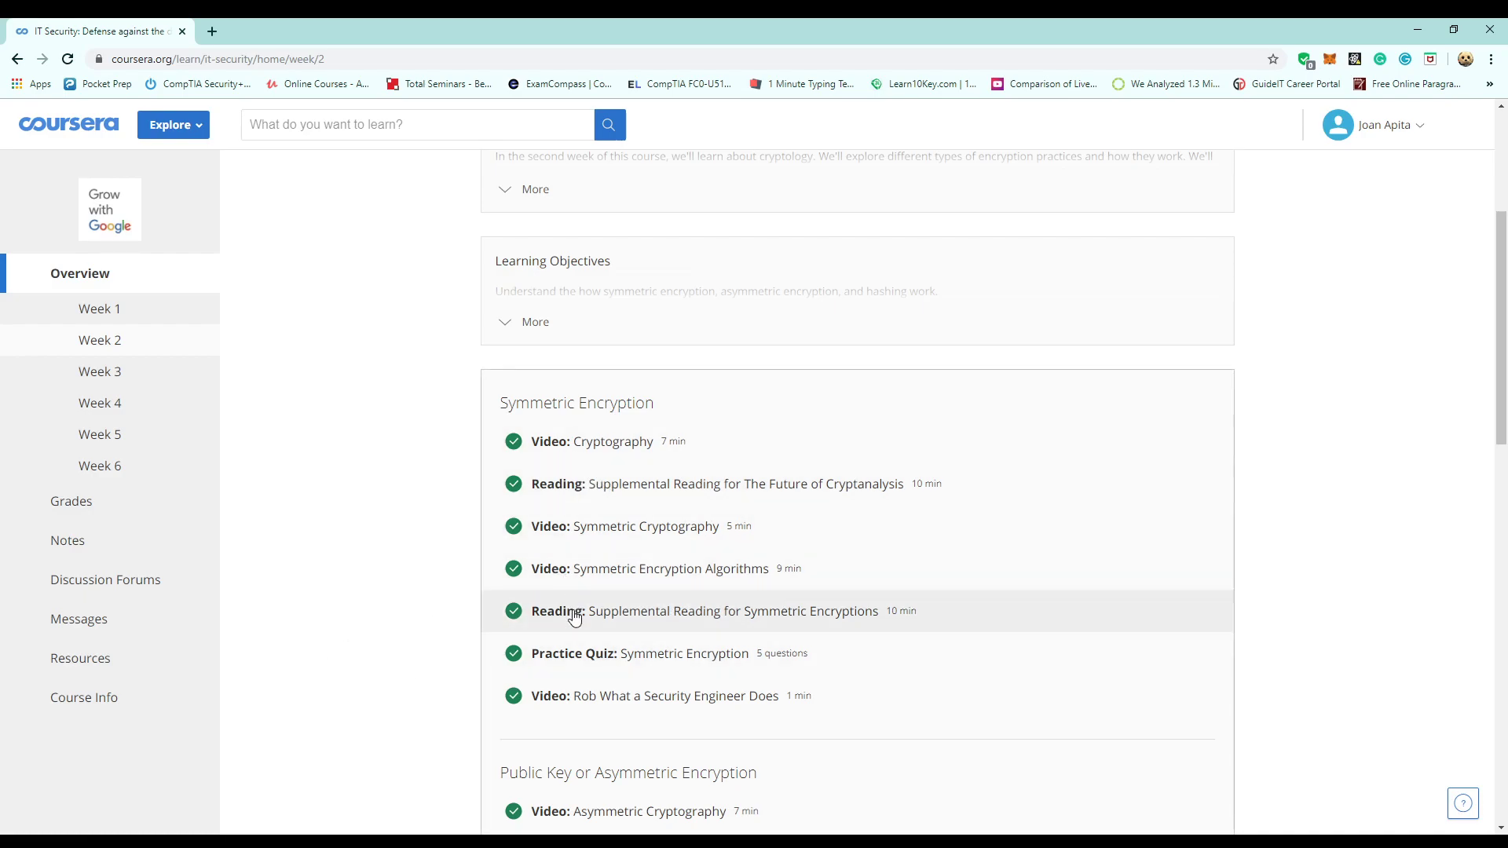
pyautogui.scroll(-1, 349, 694)
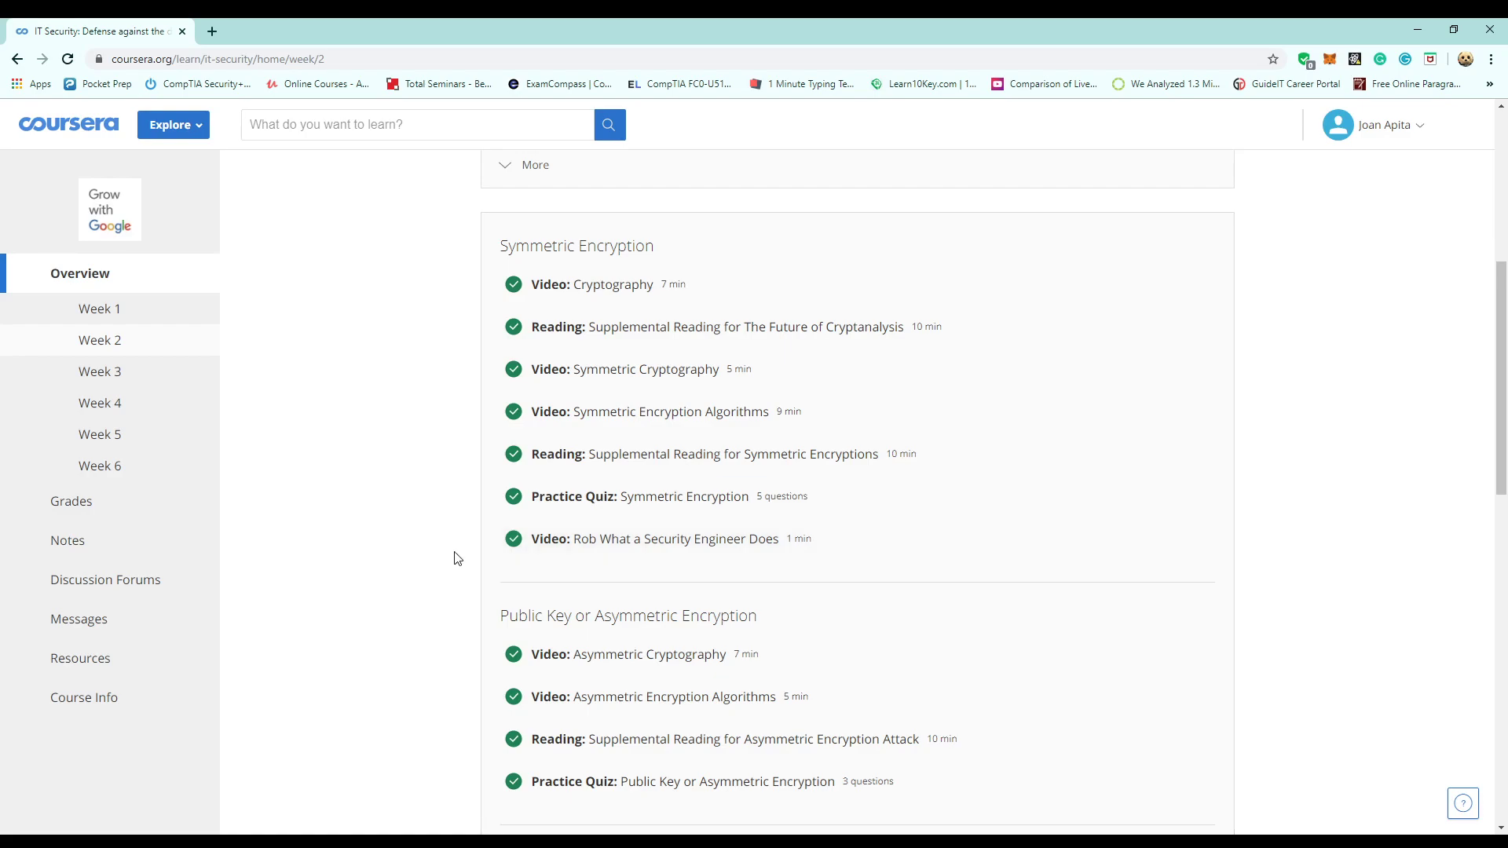
pyautogui.scroll(-1, 449, 581)
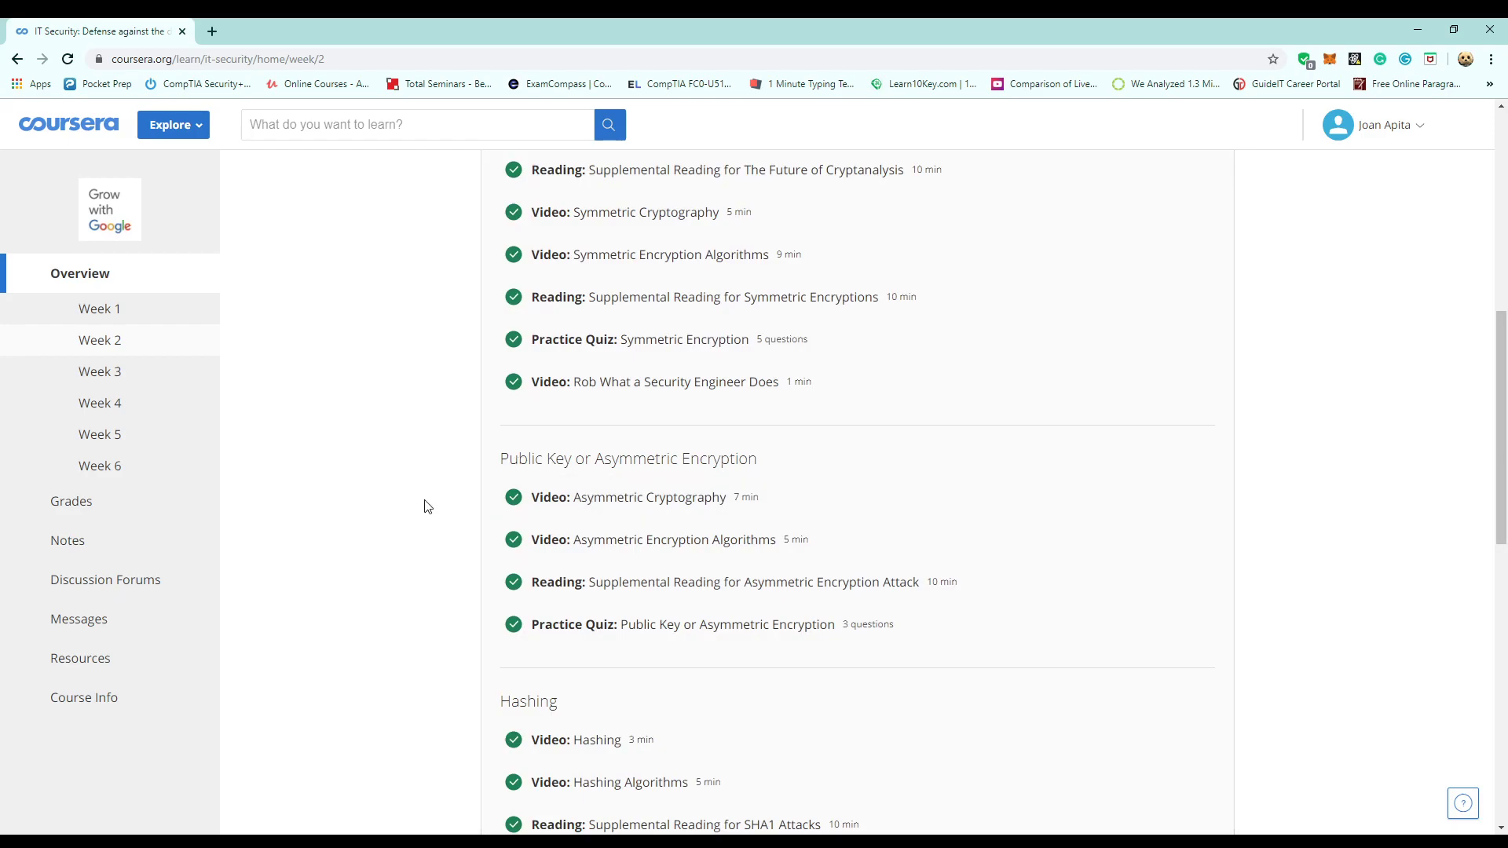
pyautogui.scroll(-1, 377, 545)
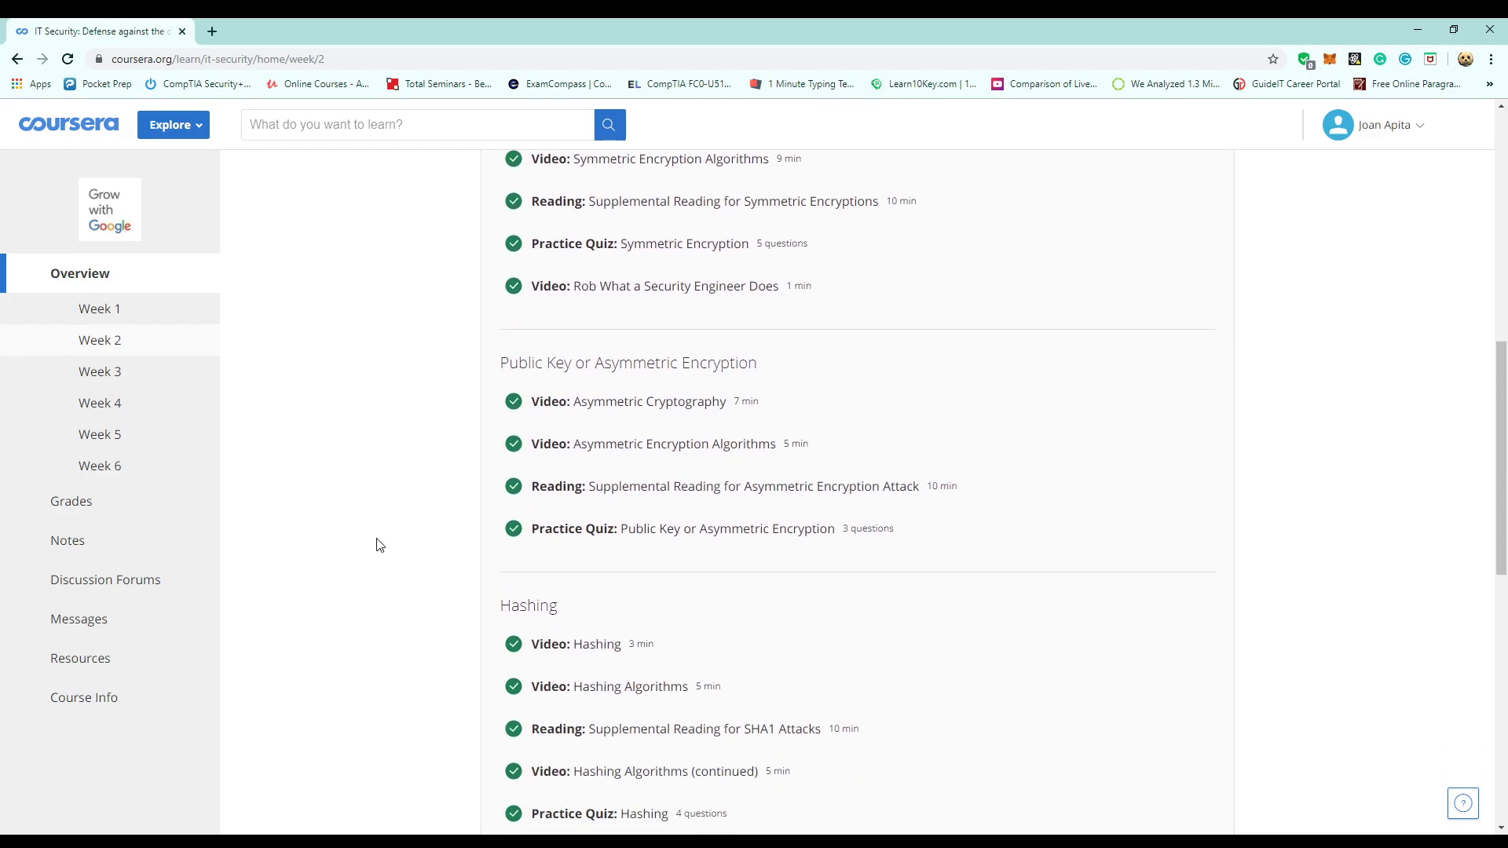
pyautogui.scroll(-1, 377, 545)
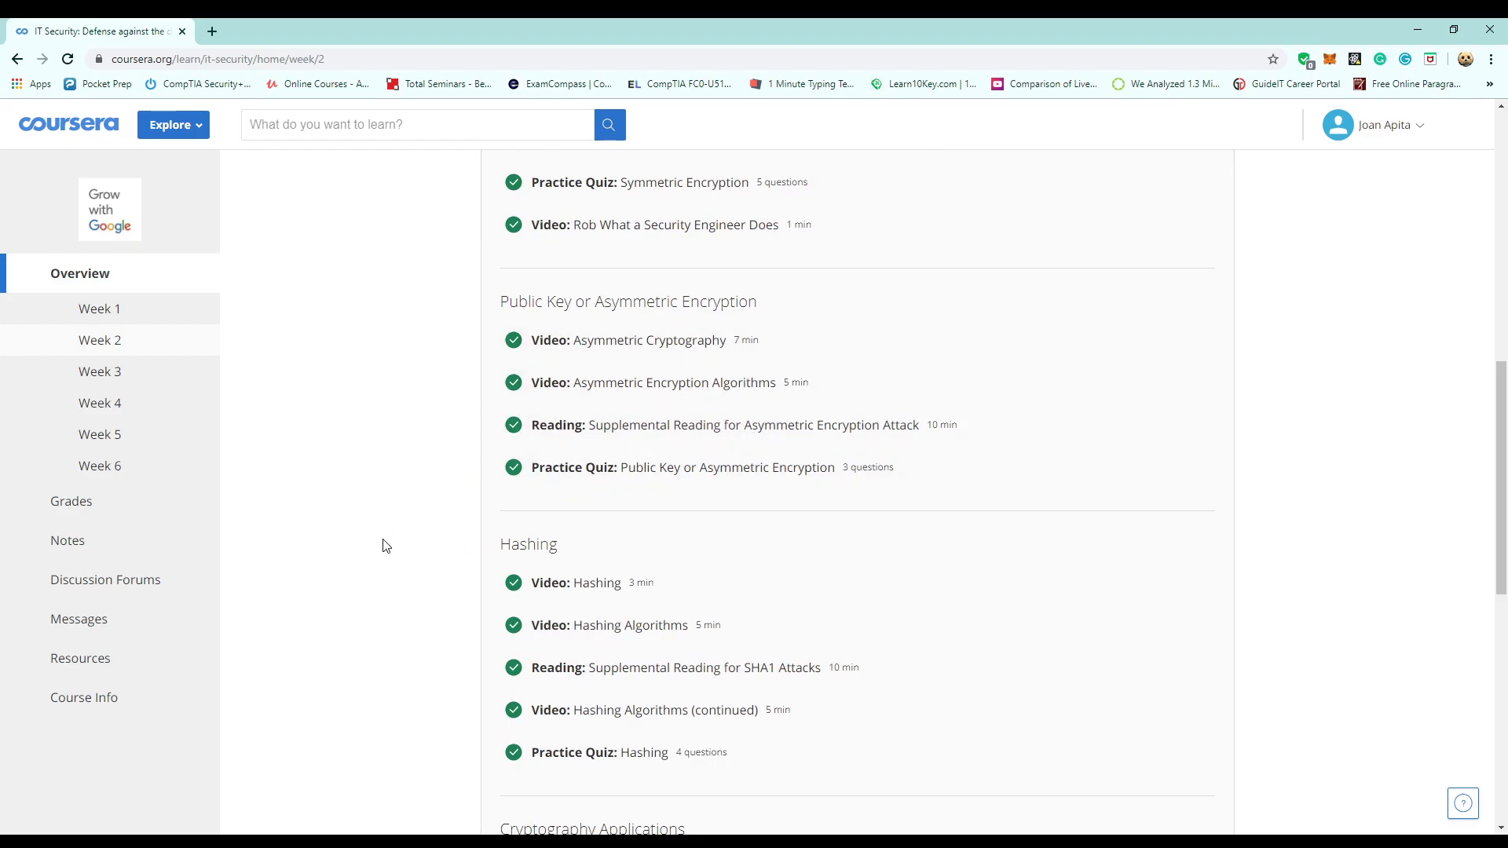
pyautogui.scroll(-1, 389, 548)
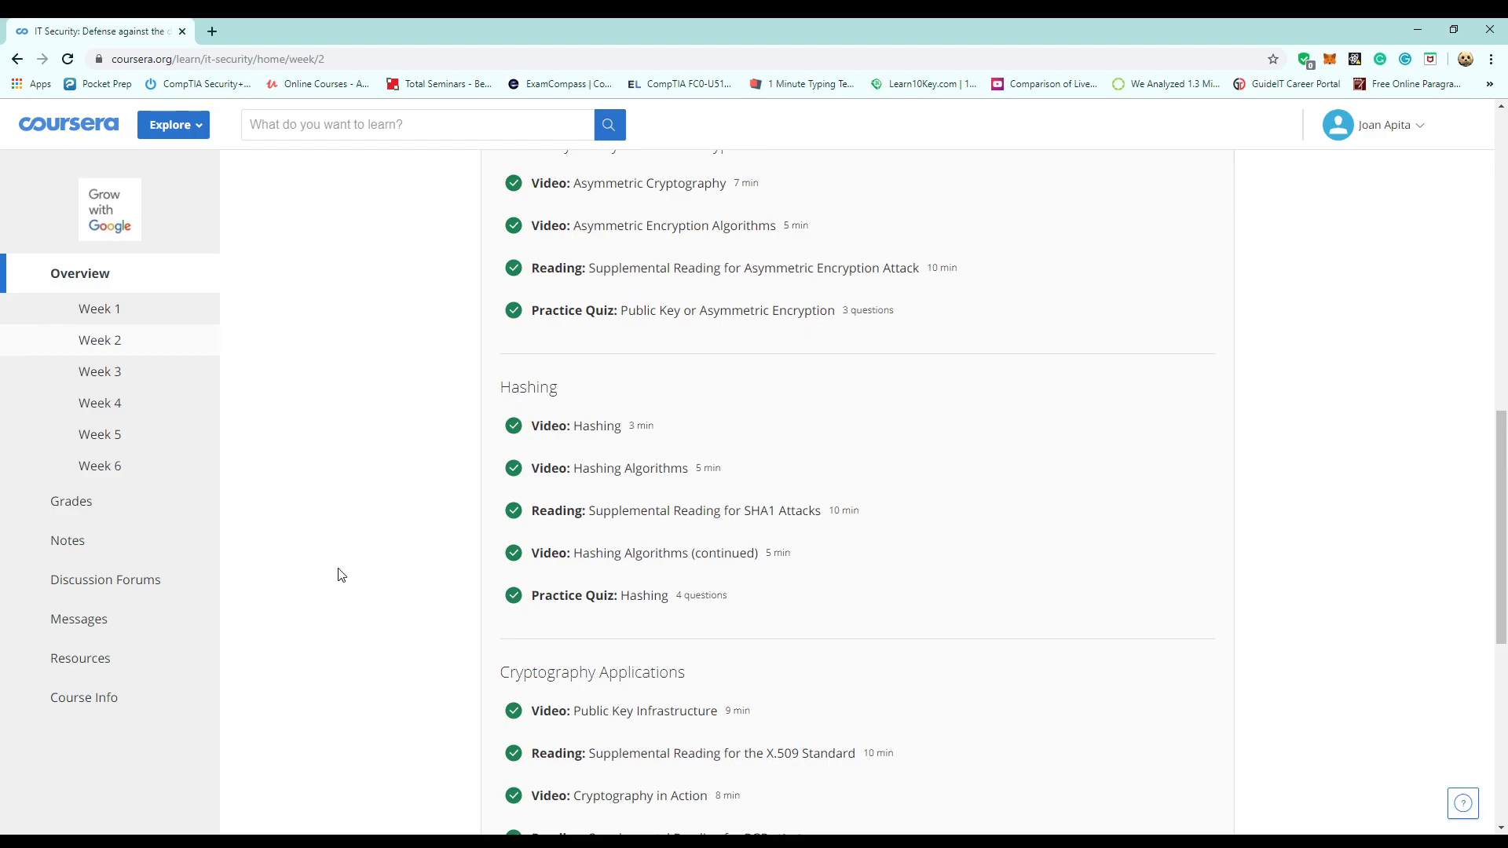
pyautogui.scroll(-1, 354, 589)
pyautogui.scroll(-1, 472, 590)
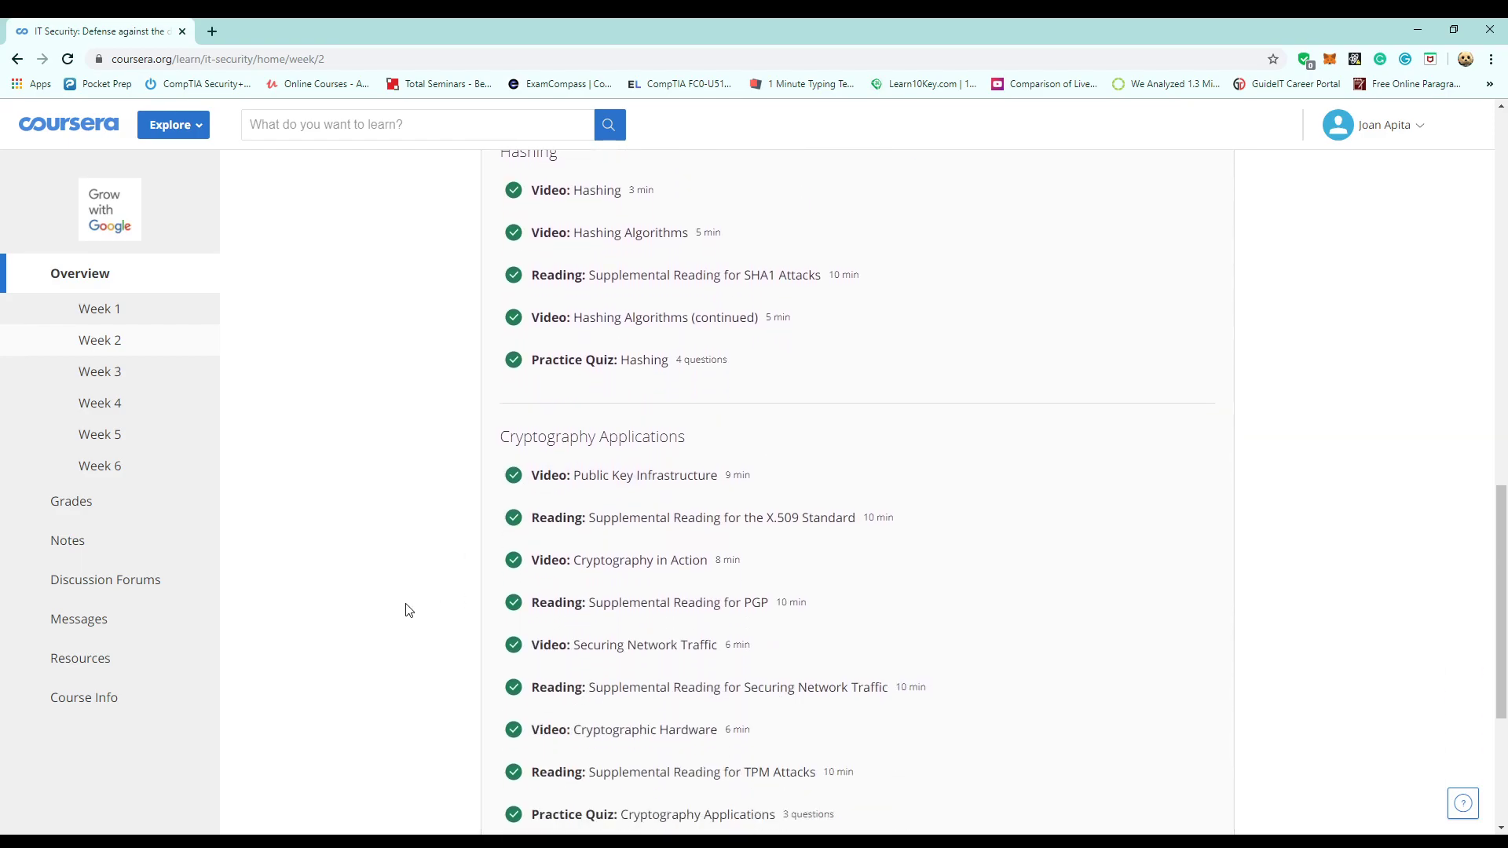
pyautogui.scroll(-1, 392, 609)
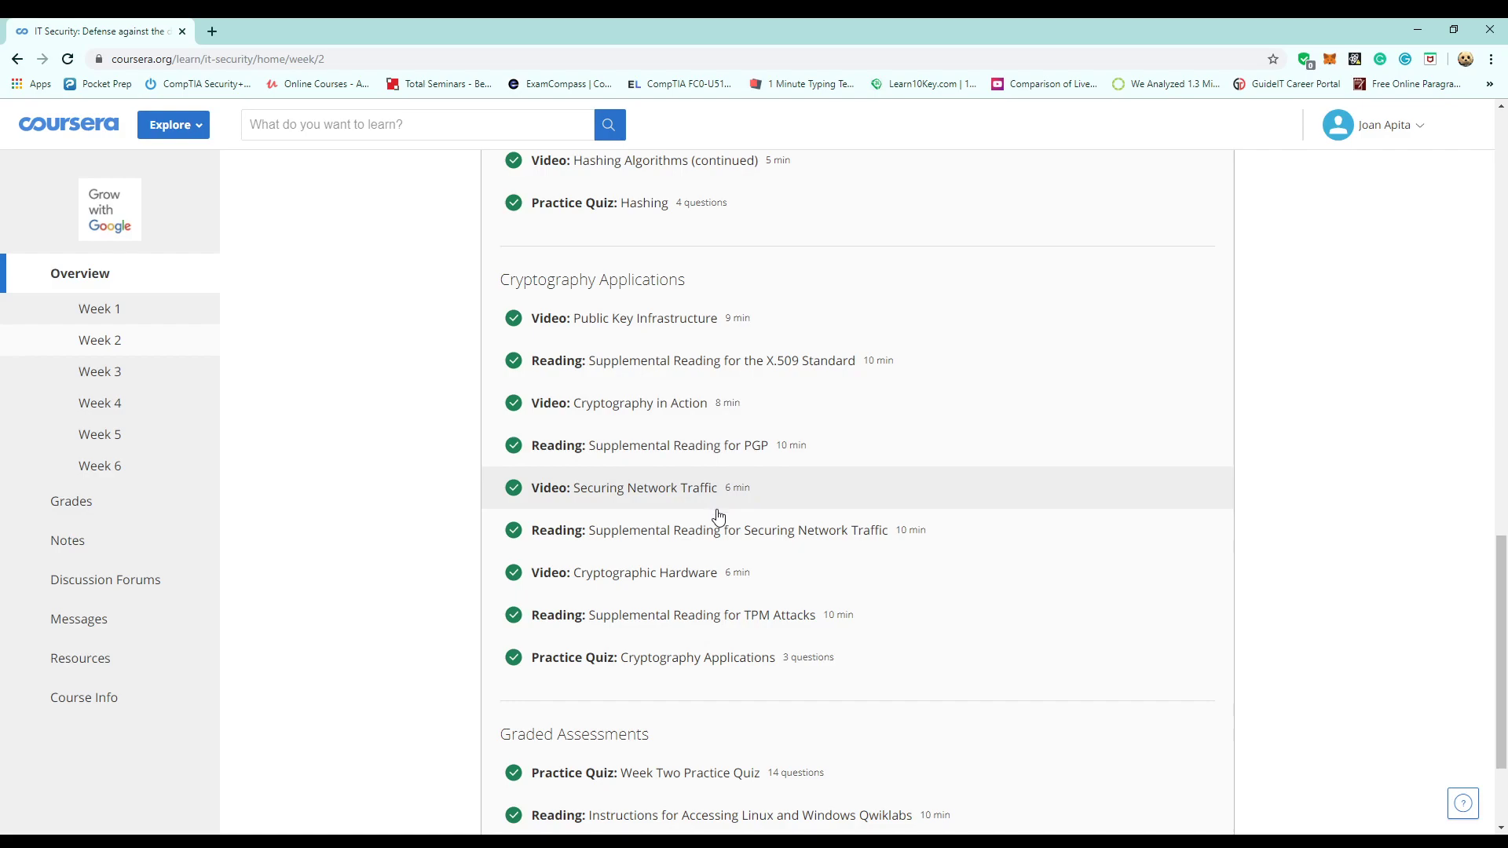
pyautogui.scroll(-1, 418, 557)
pyautogui.scroll(-1, 419, 557)
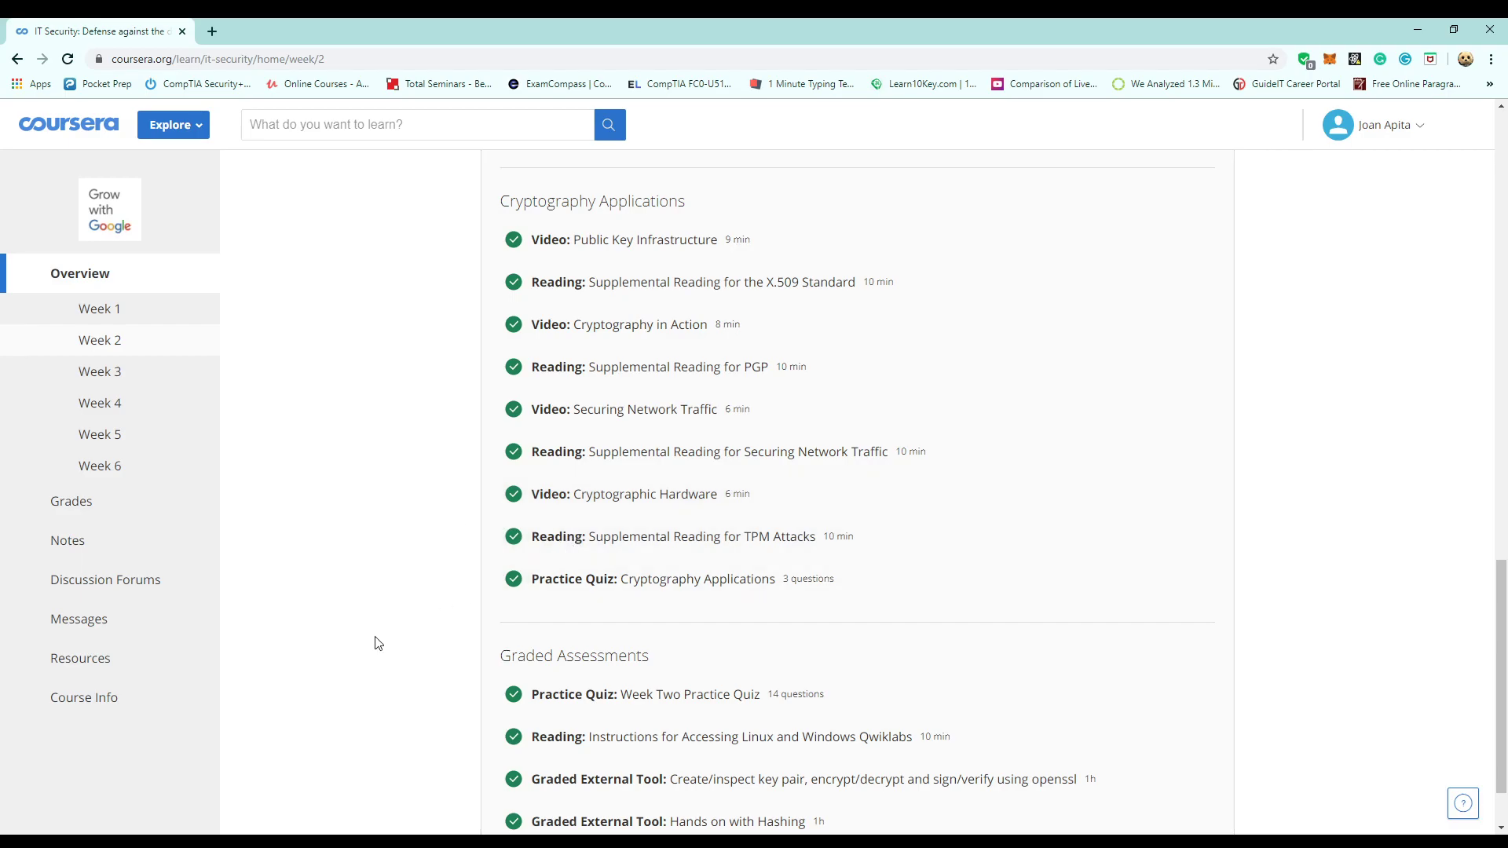
pyautogui.scroll(-1, 431, 676)
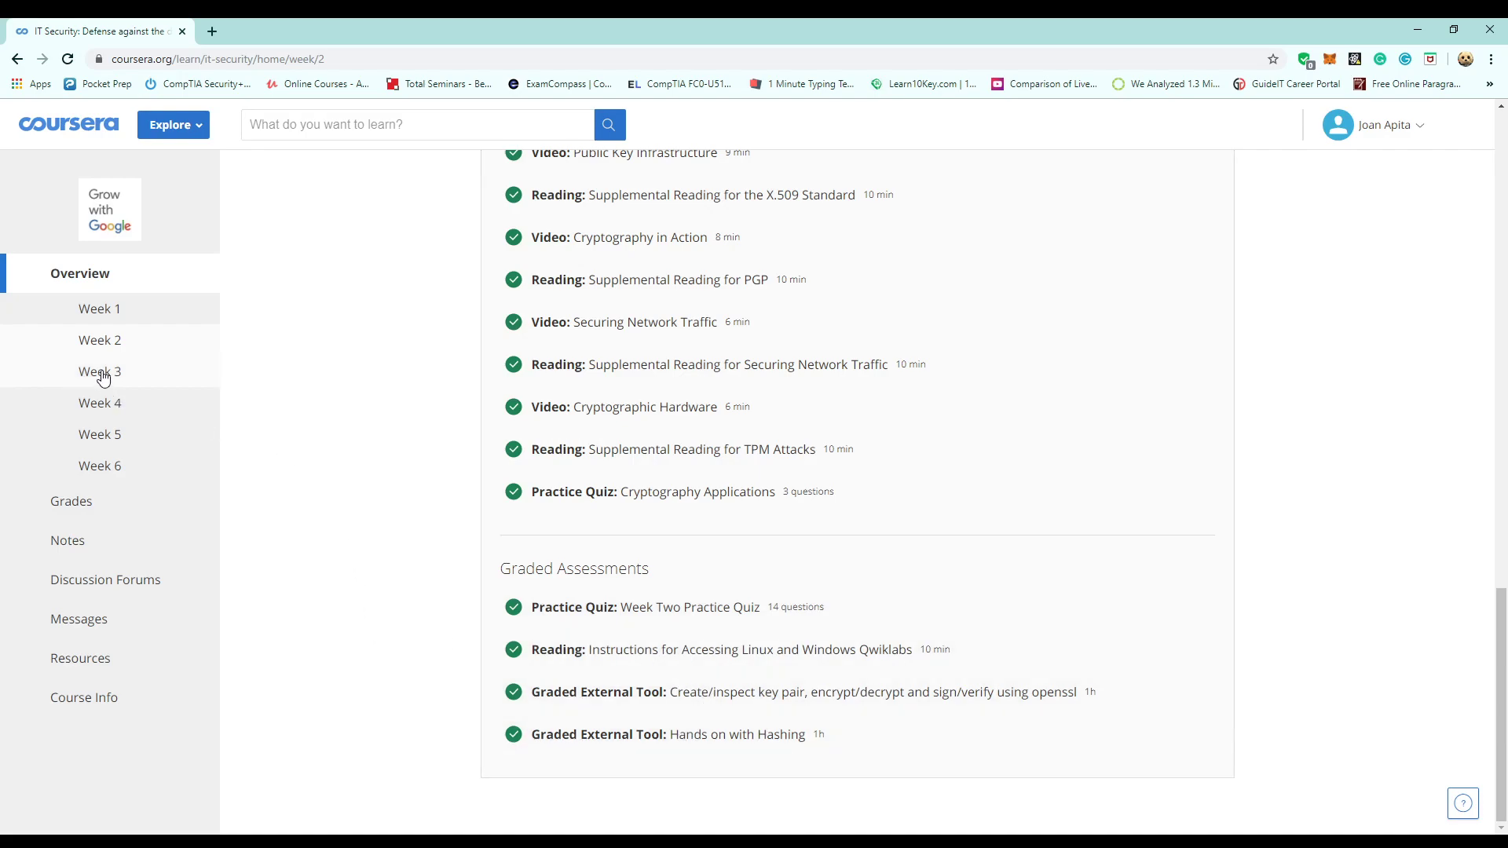
pyautogui.scroll(1, 471, 507)
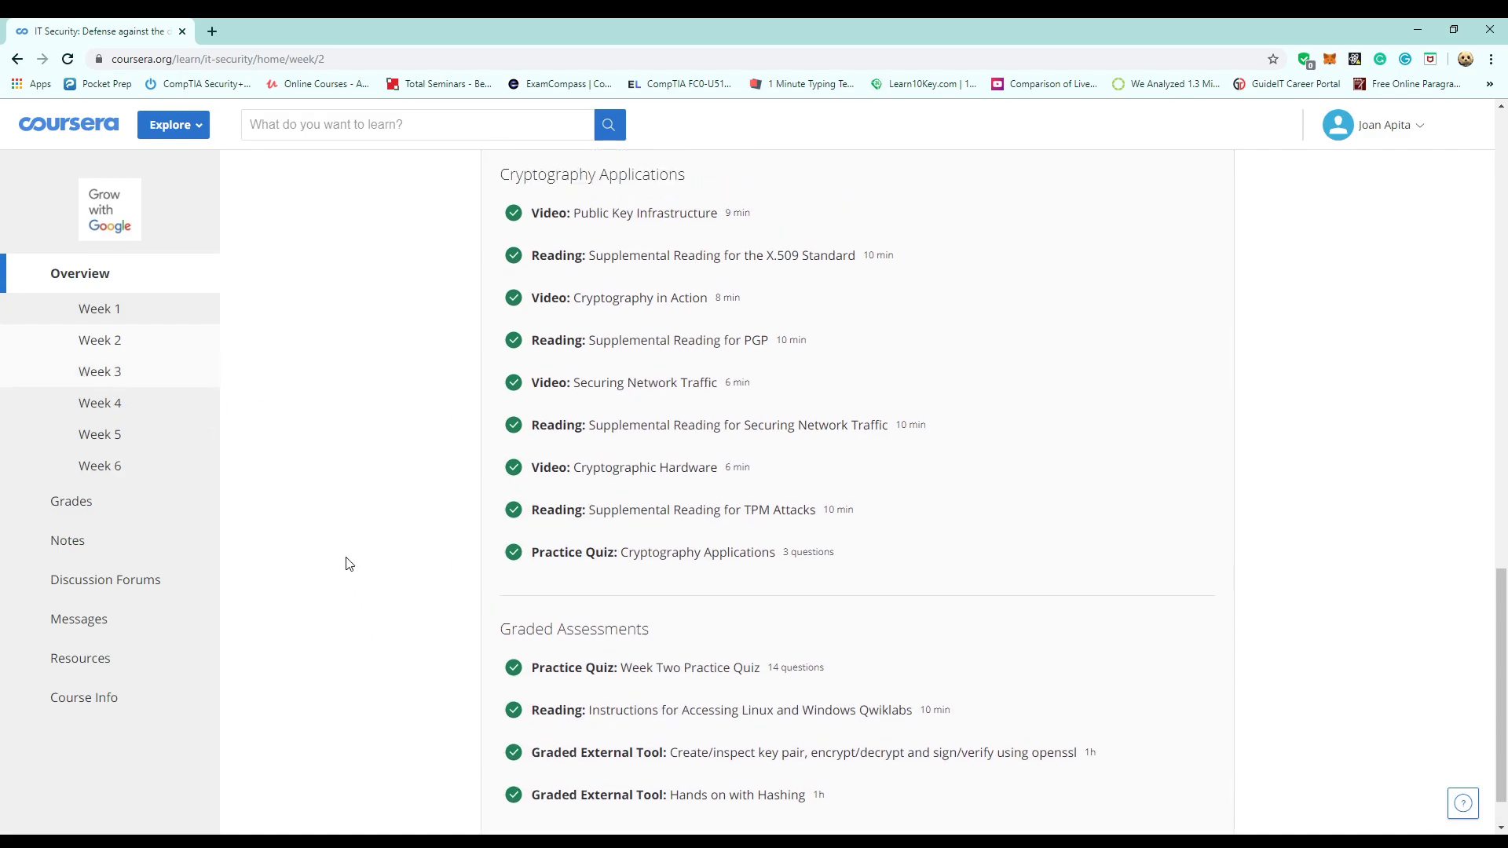
pyautogui.click(101, 371)
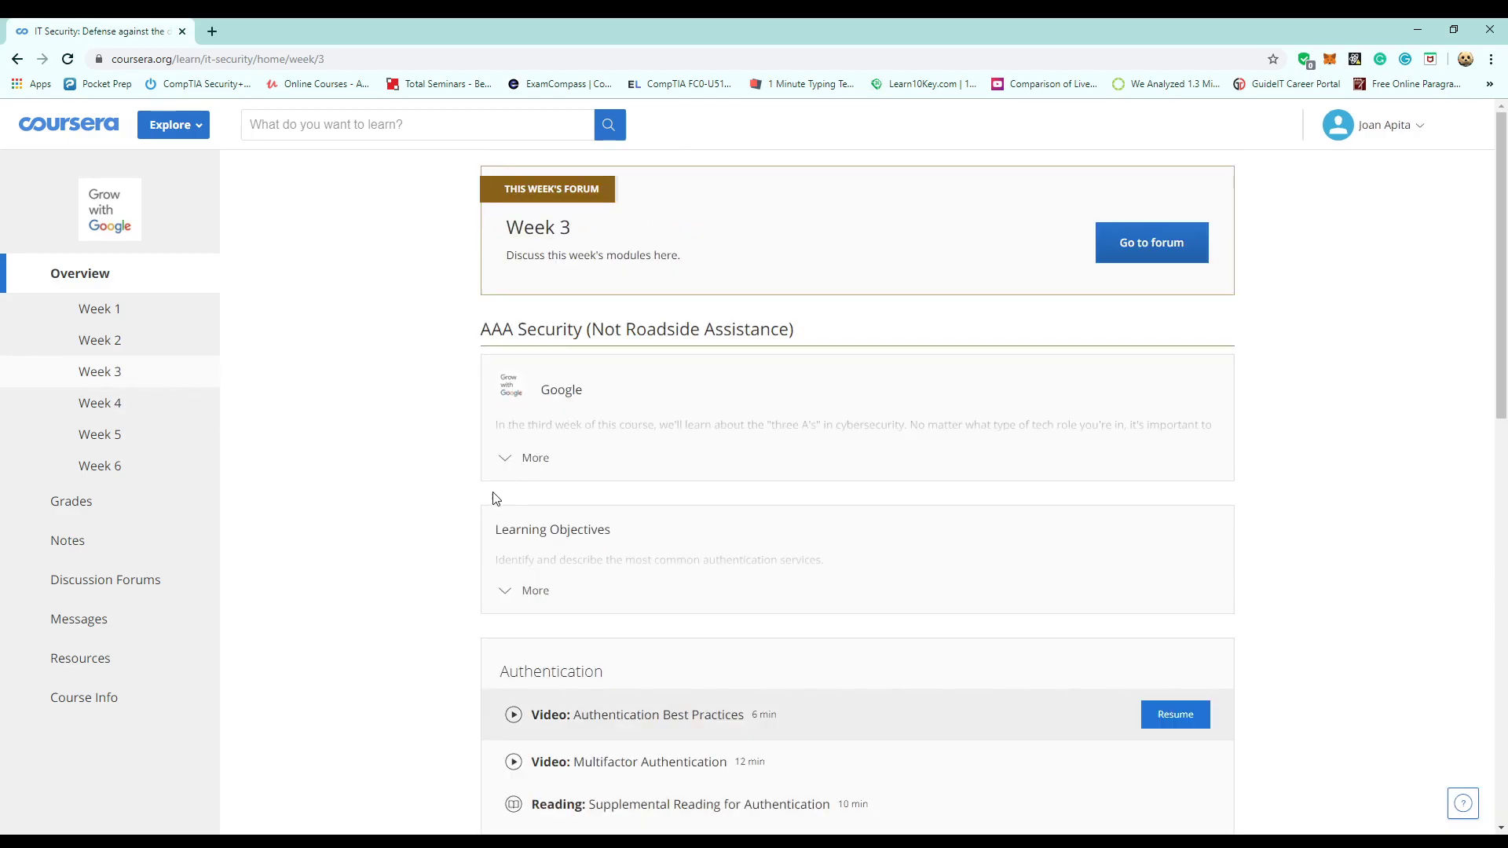
pyautogui.scroll(-2, 355, 542)
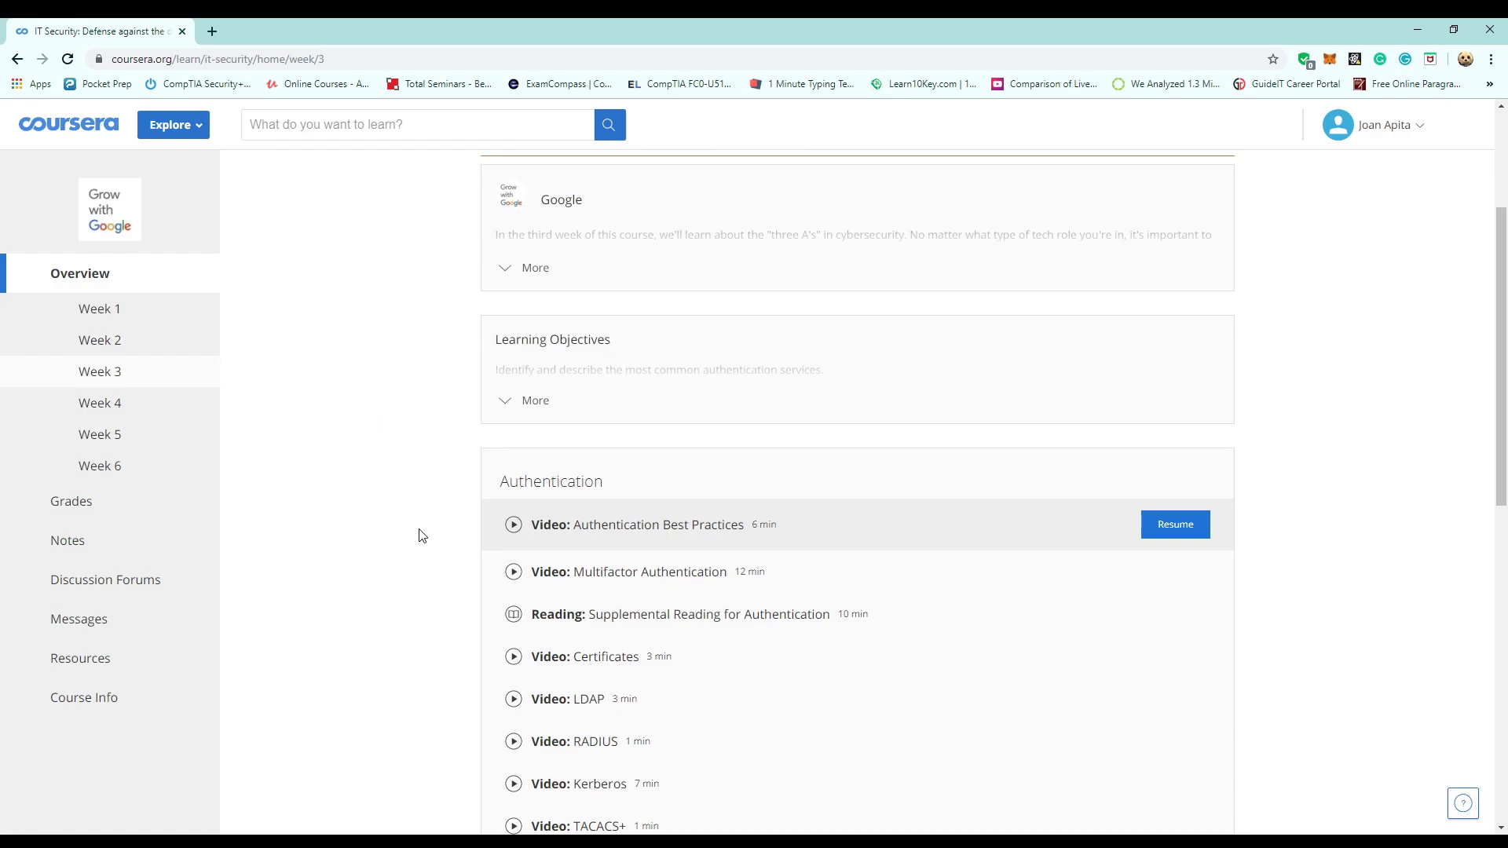
pyautogui.scroll(-1, 418, 535)
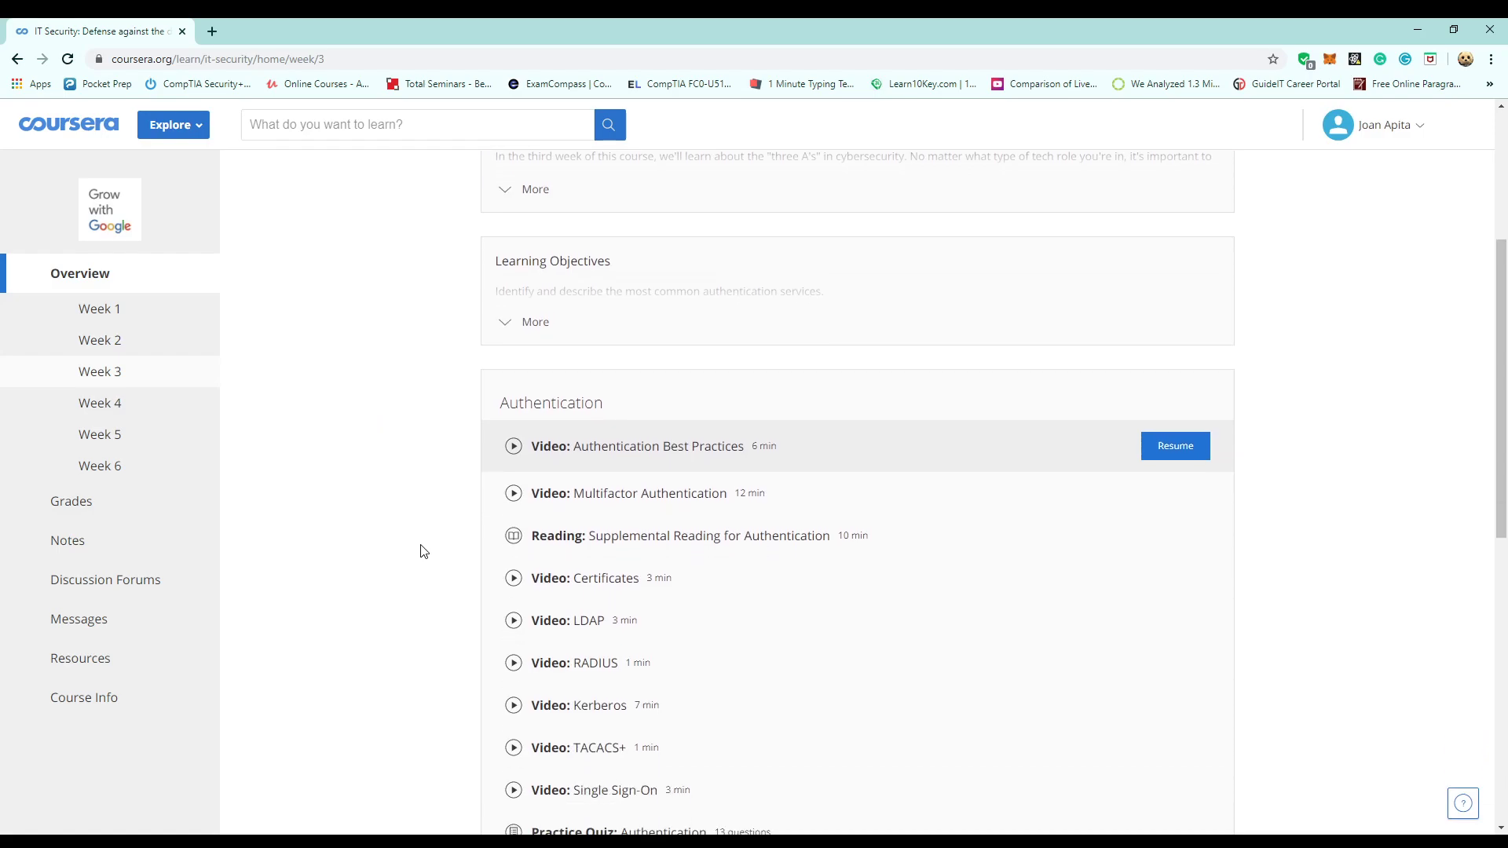
pyautogui.scroll(-3, 421, 563)
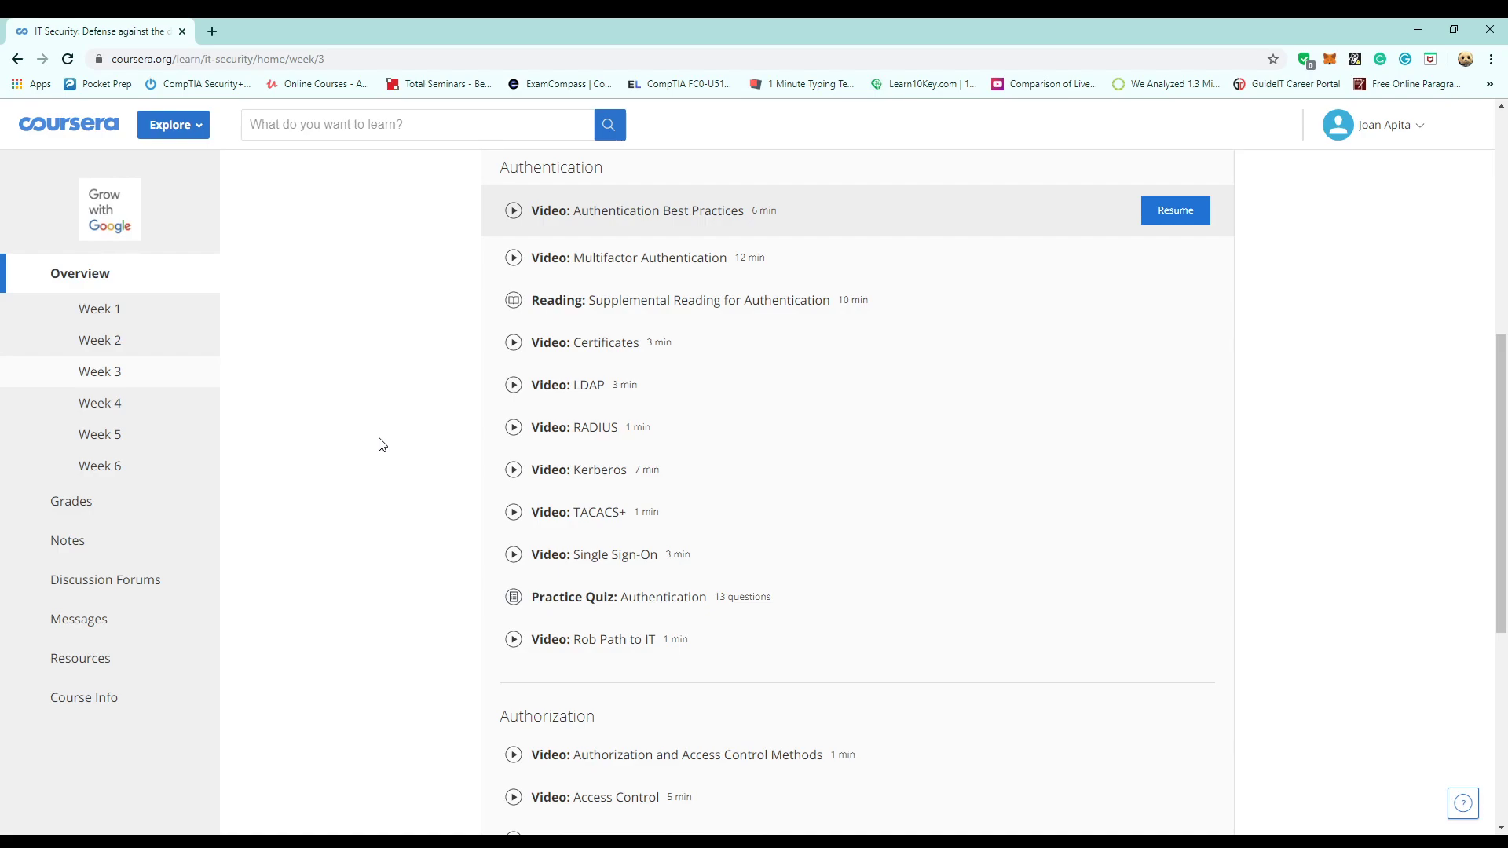
pyautogui.scroll(-1, 353, 594)
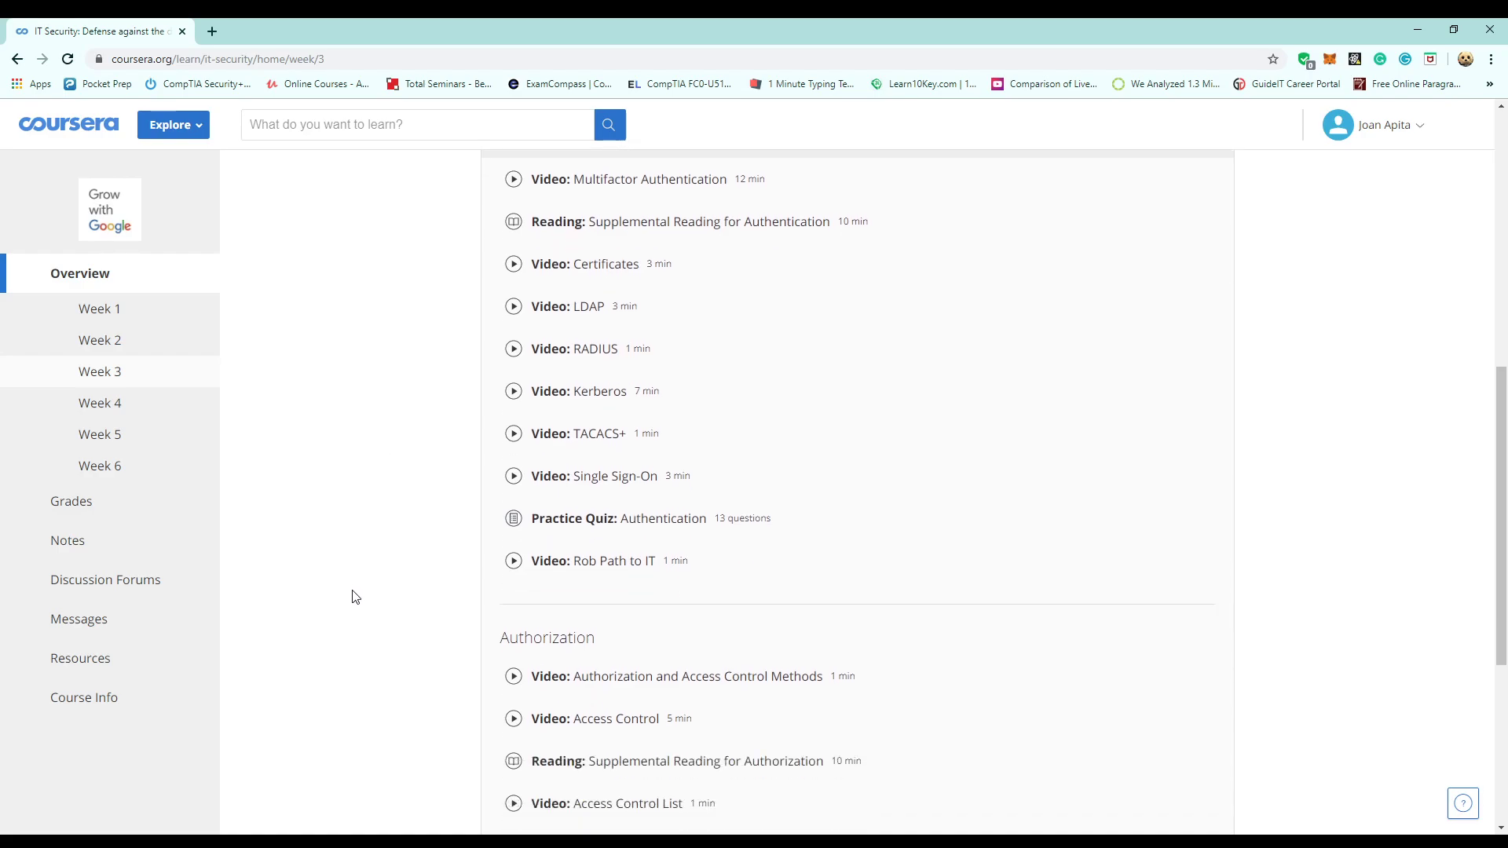
pyautogui.scroll(-2, 352, 596)
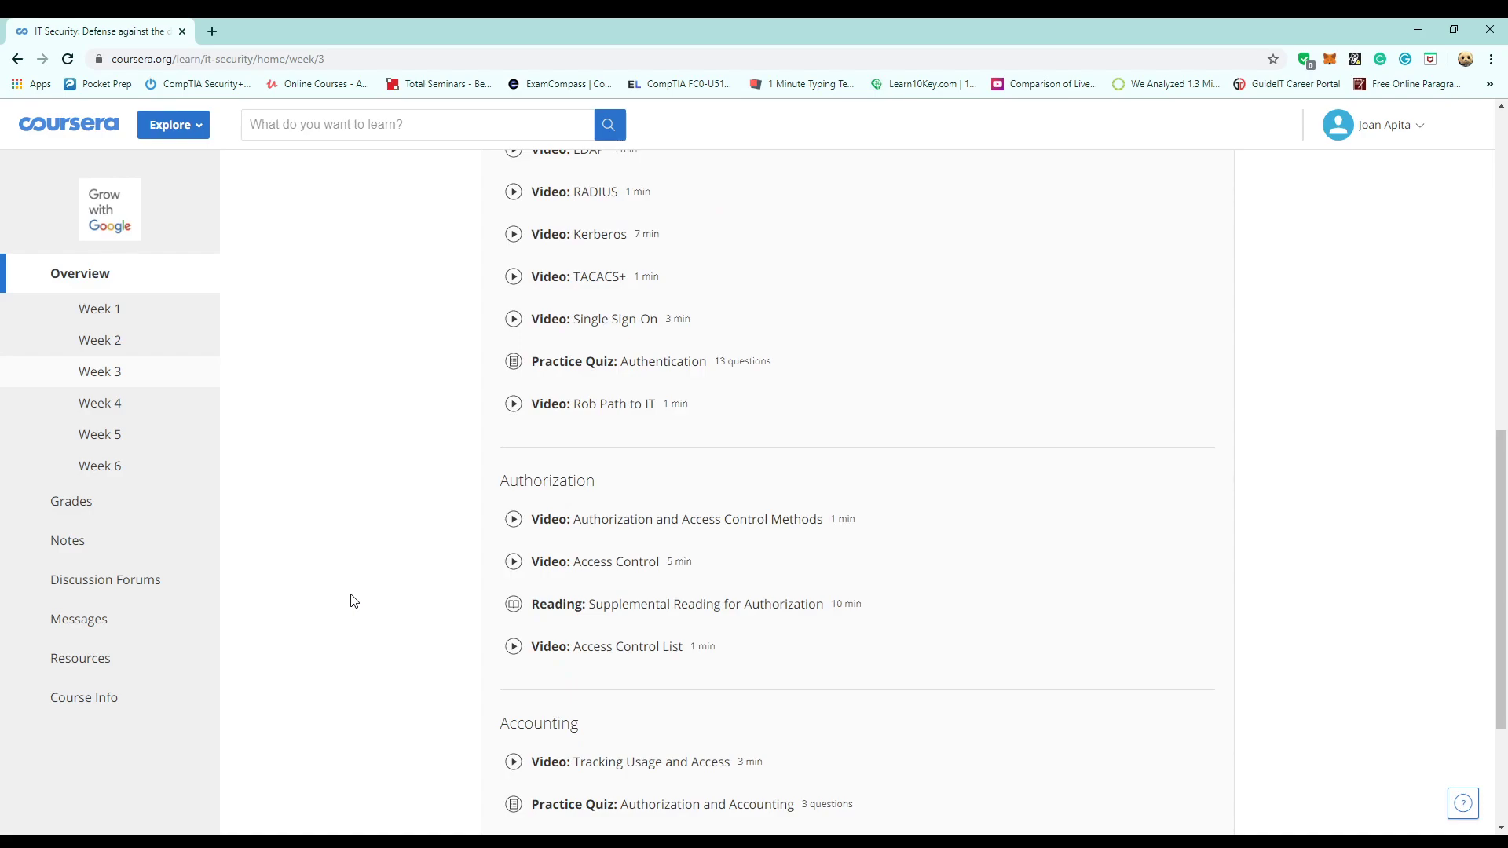
pyautogui.scroll(-1, 350, 601)
pyautogui.scroll(-2, 351, 606)
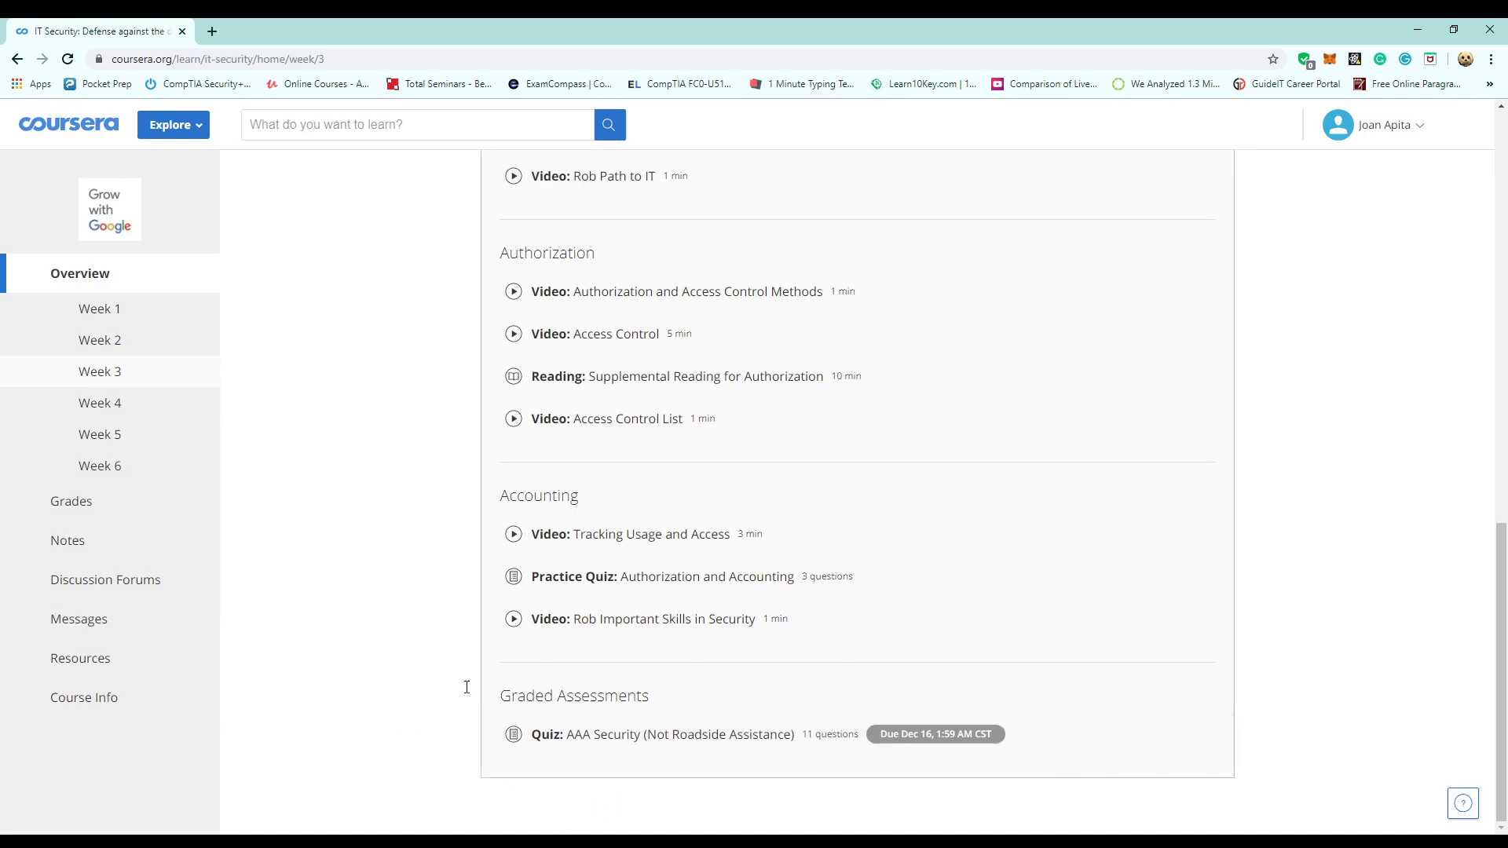
# - Review Week 4 lessons down to the graded tcpdump assessment
pyautogui.click(92, 403)
pyautogui.scroll(-3, 343, 597)
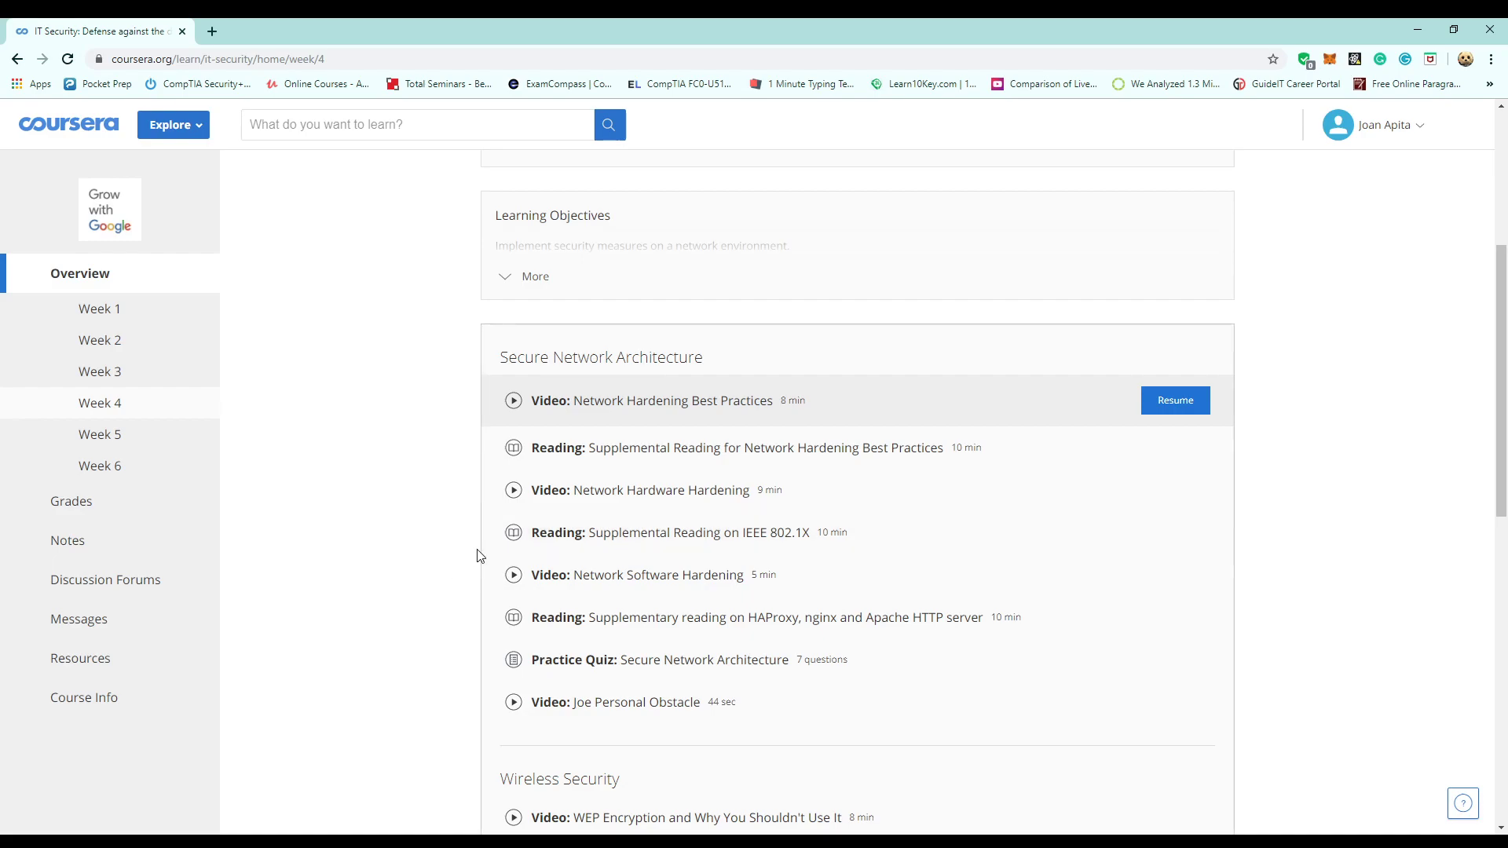
pyautogui.scroll(-1, 442, 595)
pyautogui.scroll(-1, 457, 599)
pyautogui.scroll(-1, 462, 597)
pyautogui.scroll(-1, 456, 605)
pyautogui.scroll(-1, 448, 617)
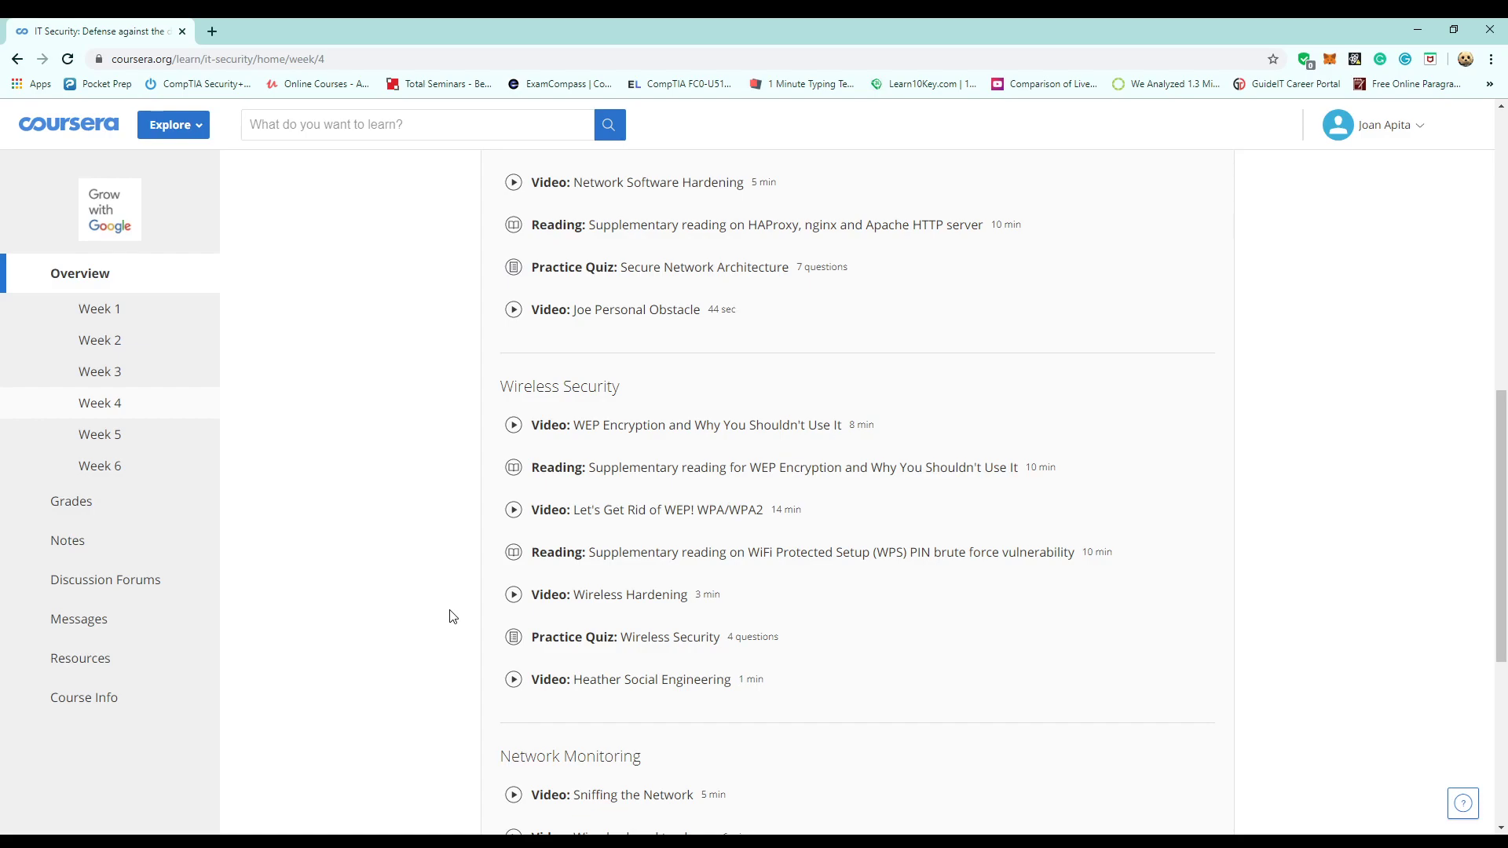
pyautogui.scroll(-2, 424, 607)
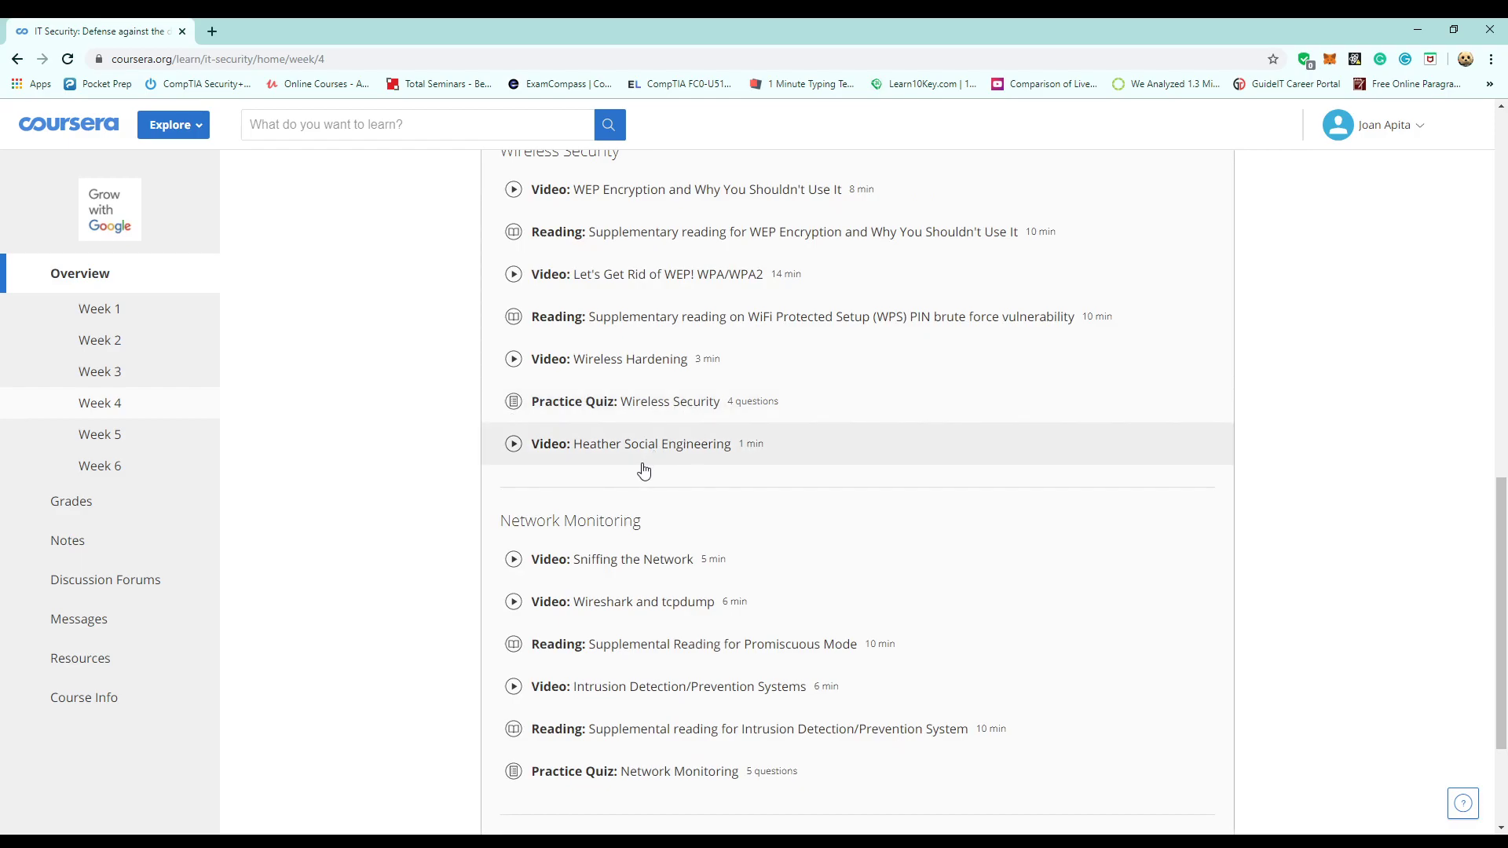
pyautogui.scroll(-2, 406, 583)
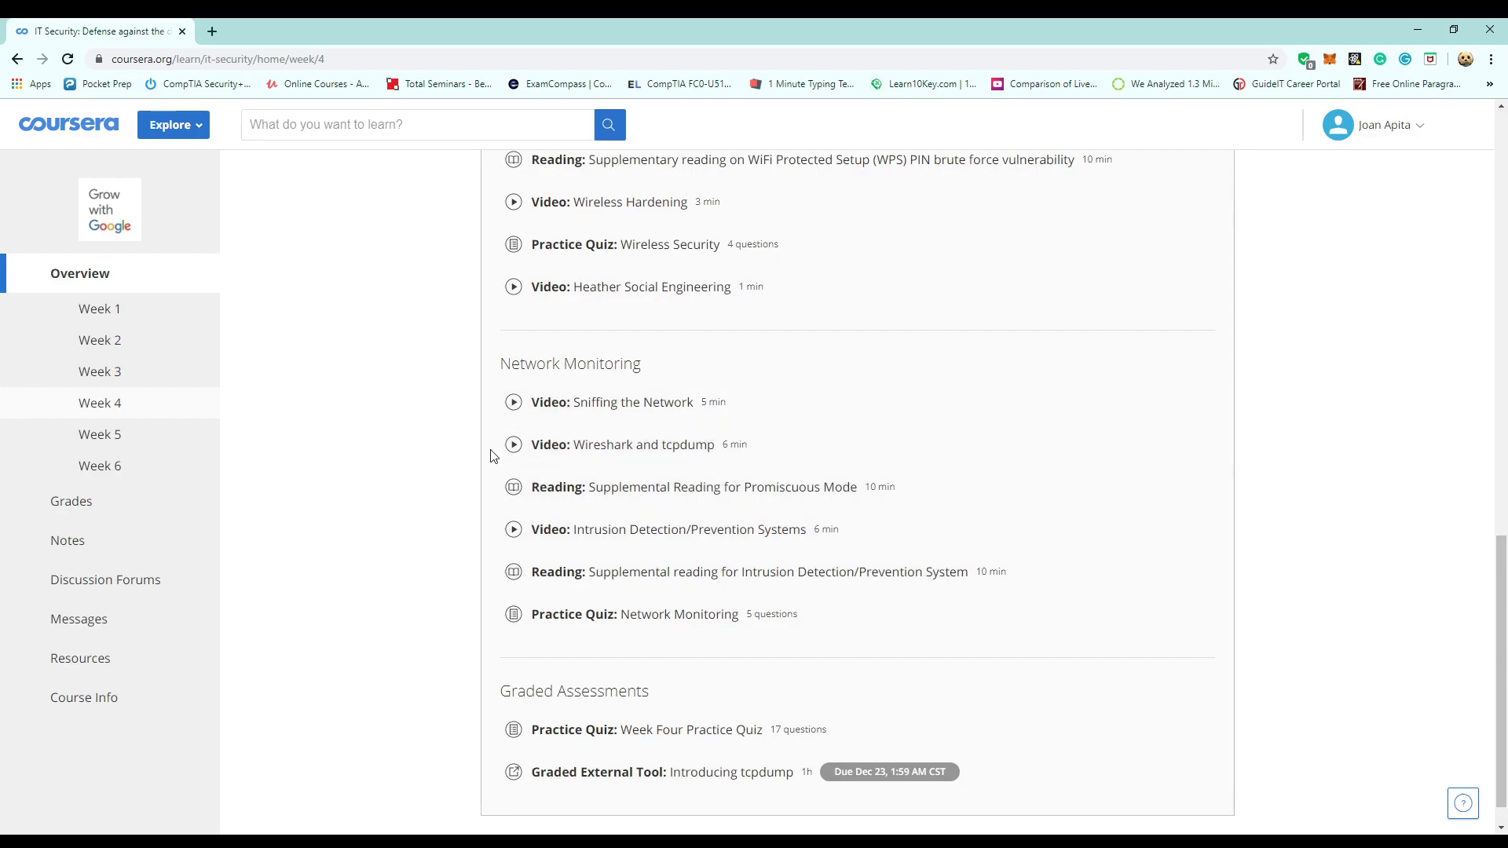
pyautogui.scroll(-1, 325, 599)
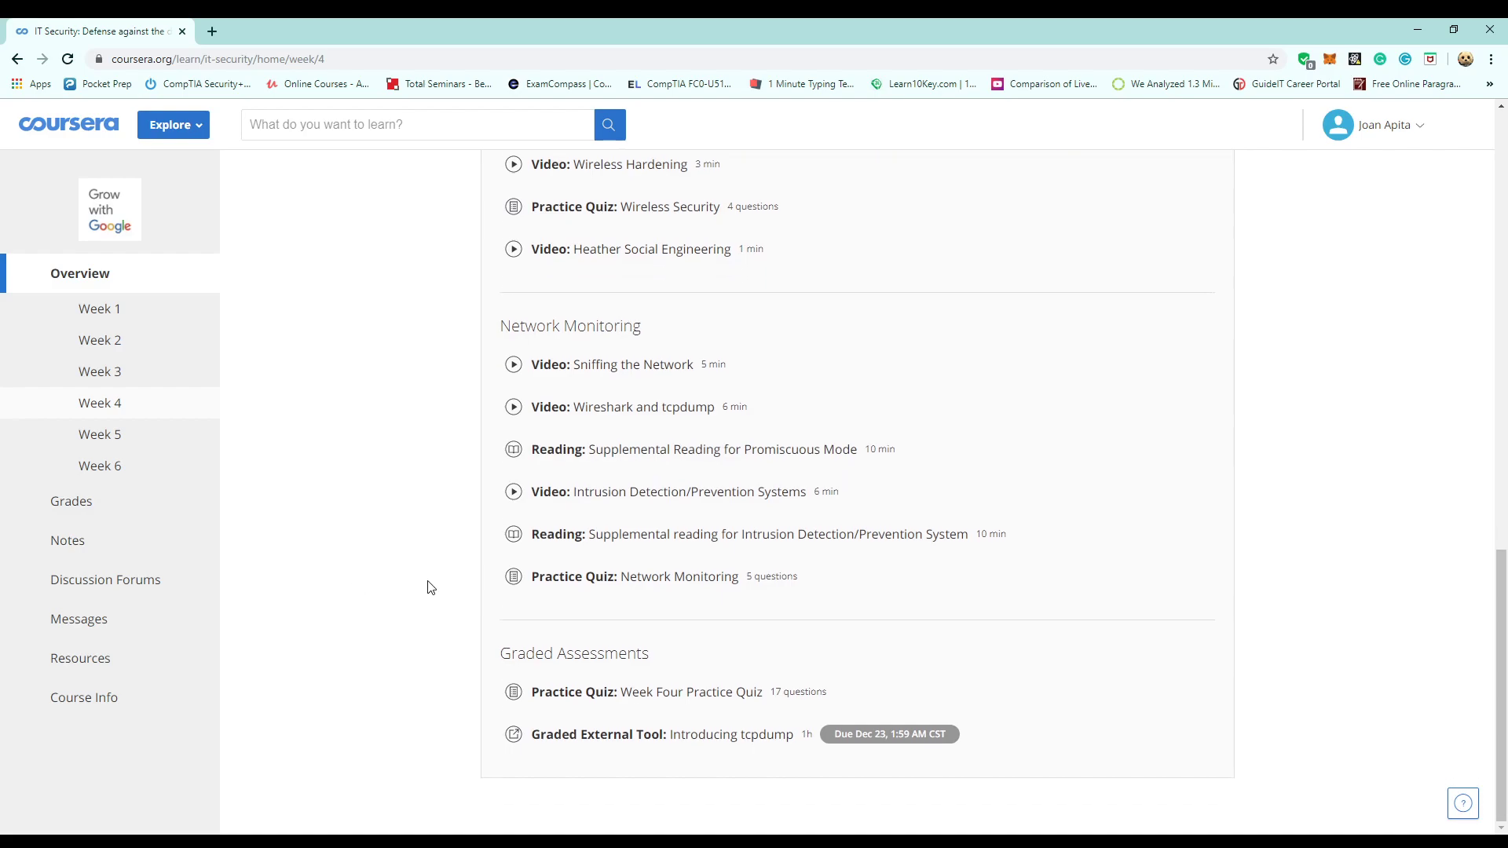
# - Browse Week 5, then review Week 6 down to Course Wrap Up
pyautogui.click(101, 434)
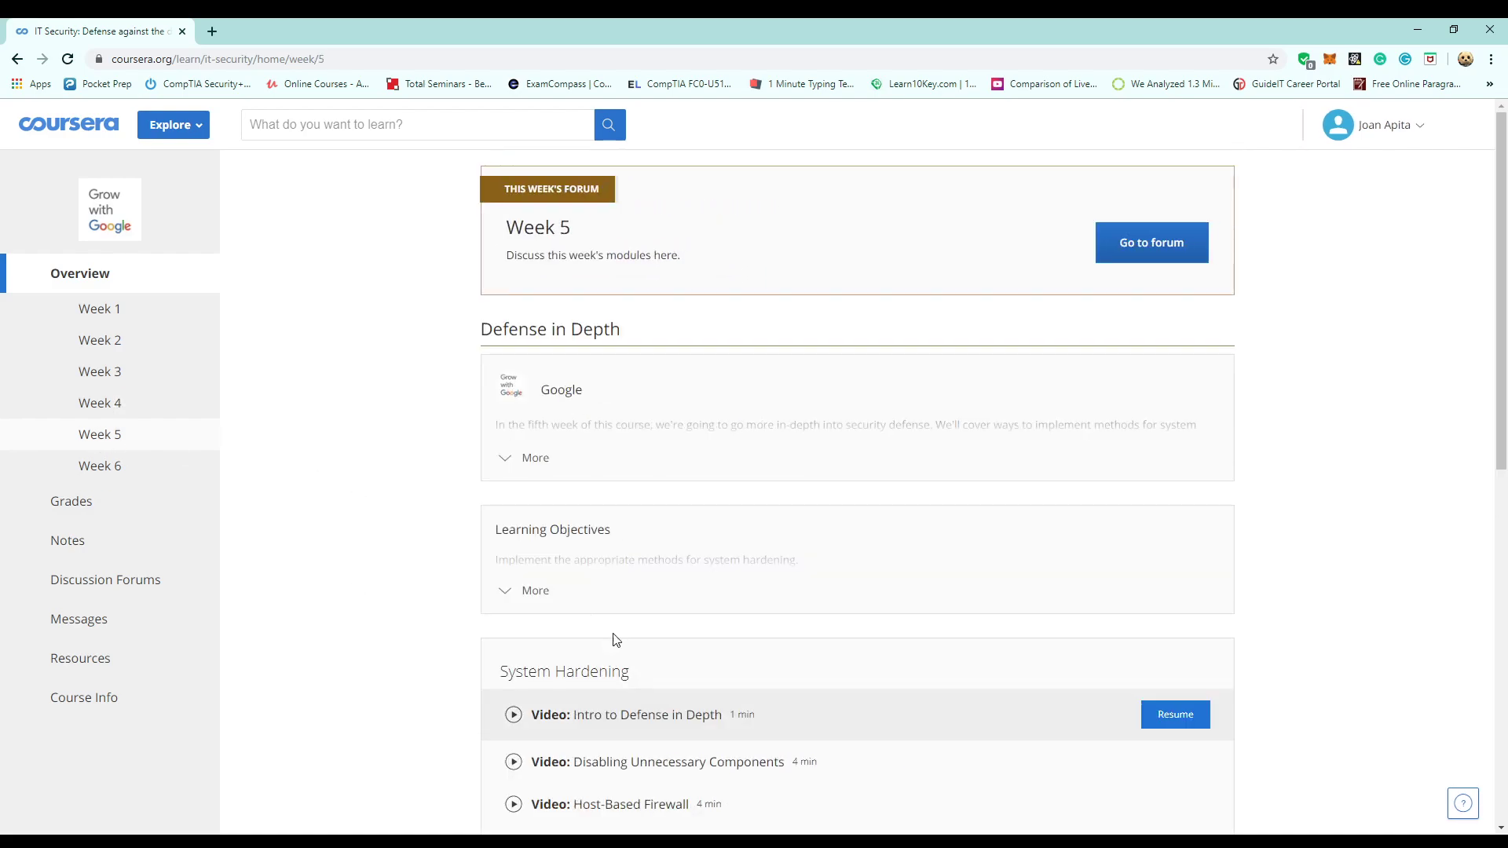
pyautogui.scroll(-2, 347, 662)
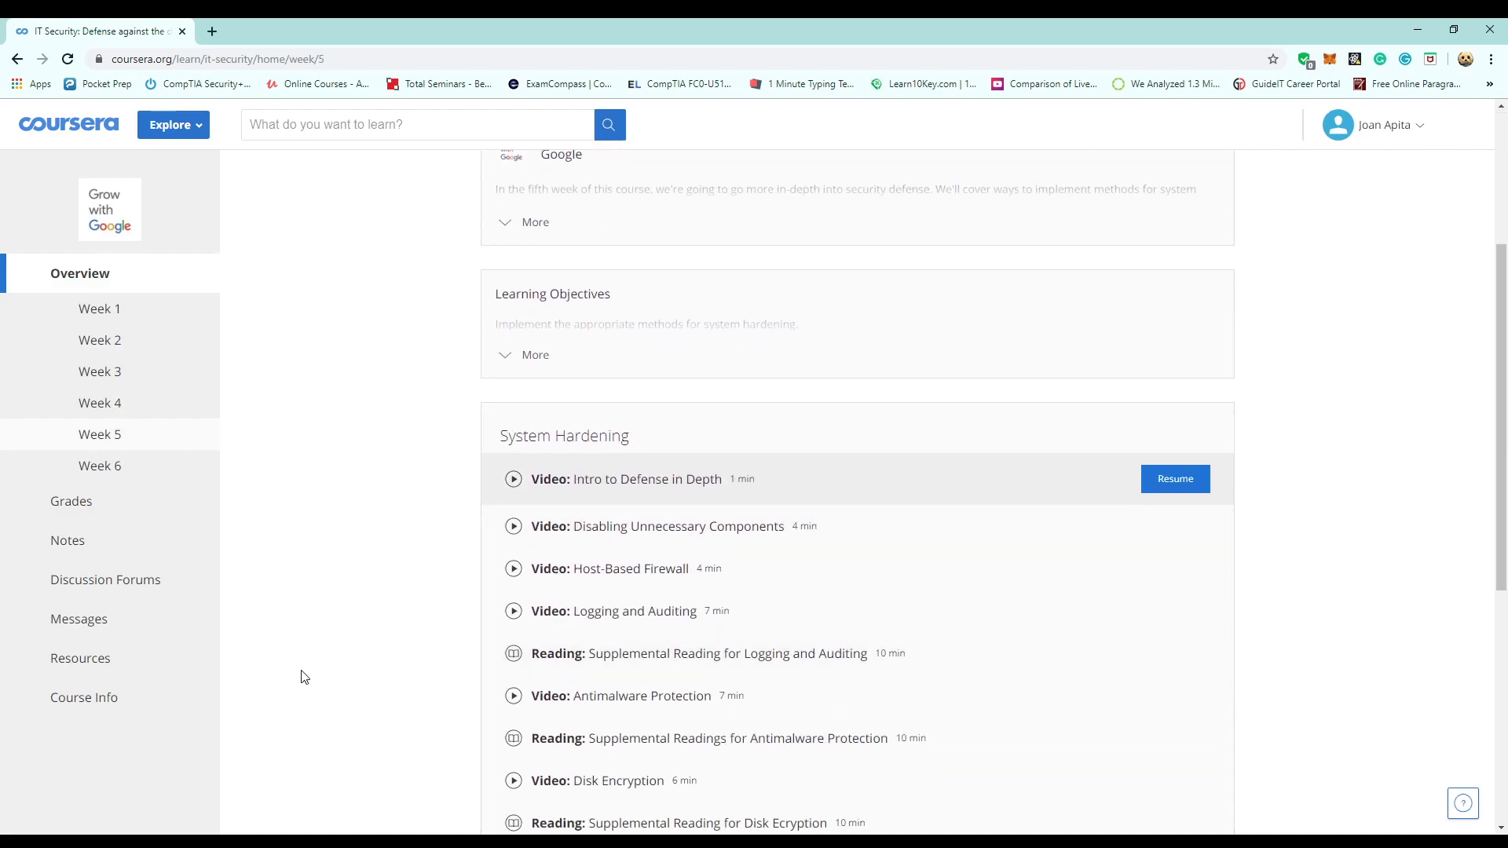
pyautogui.scroll(-1, 302, 676)
pyautogui.scroll(-1, 303, 679)
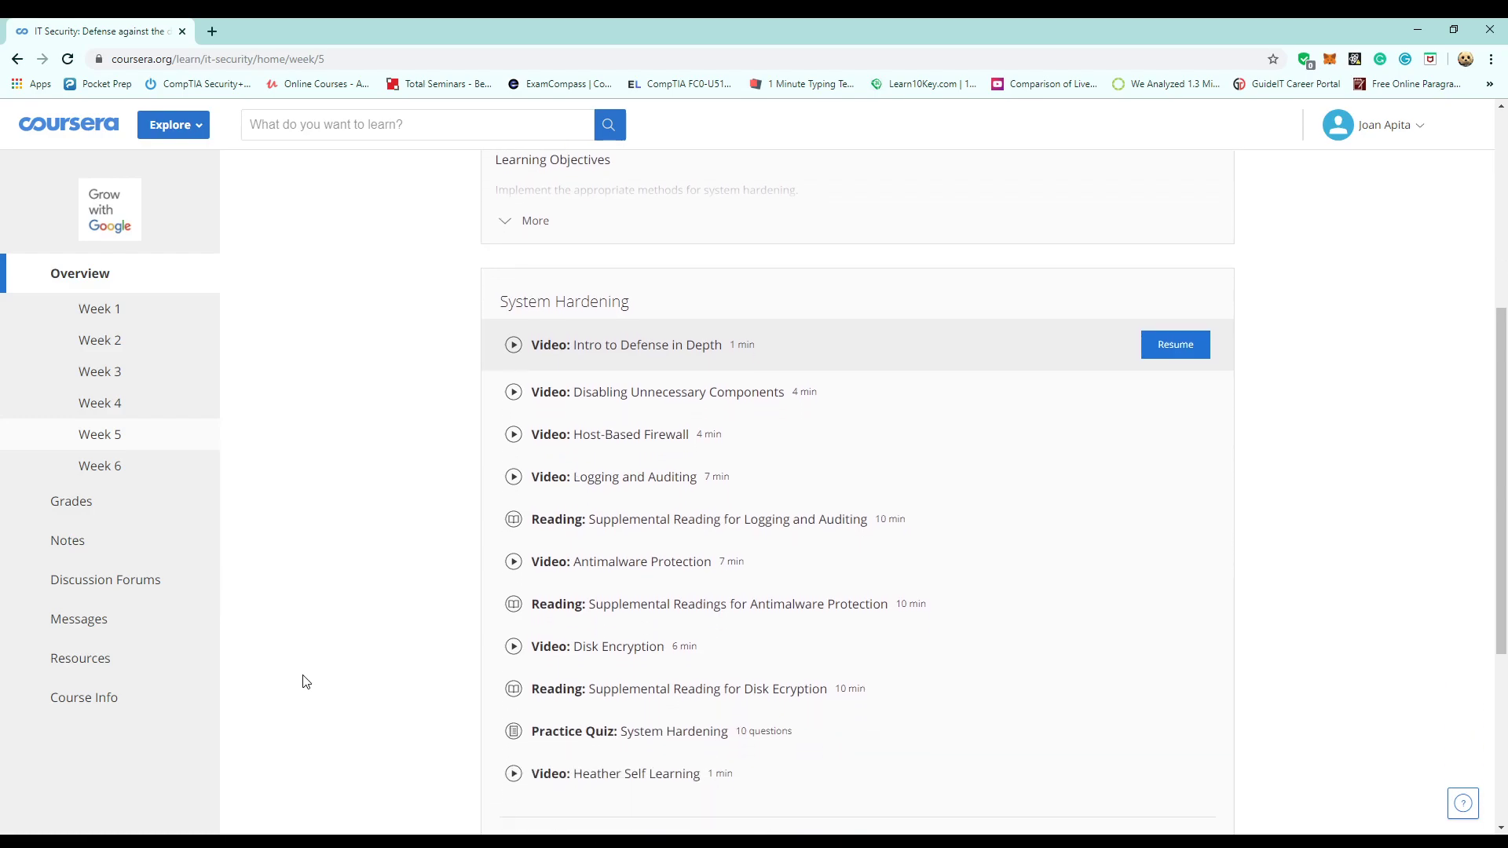
pyautogui.scroll(-2, 303, 682)
pyautogui.scroll(-1, 297, 695)
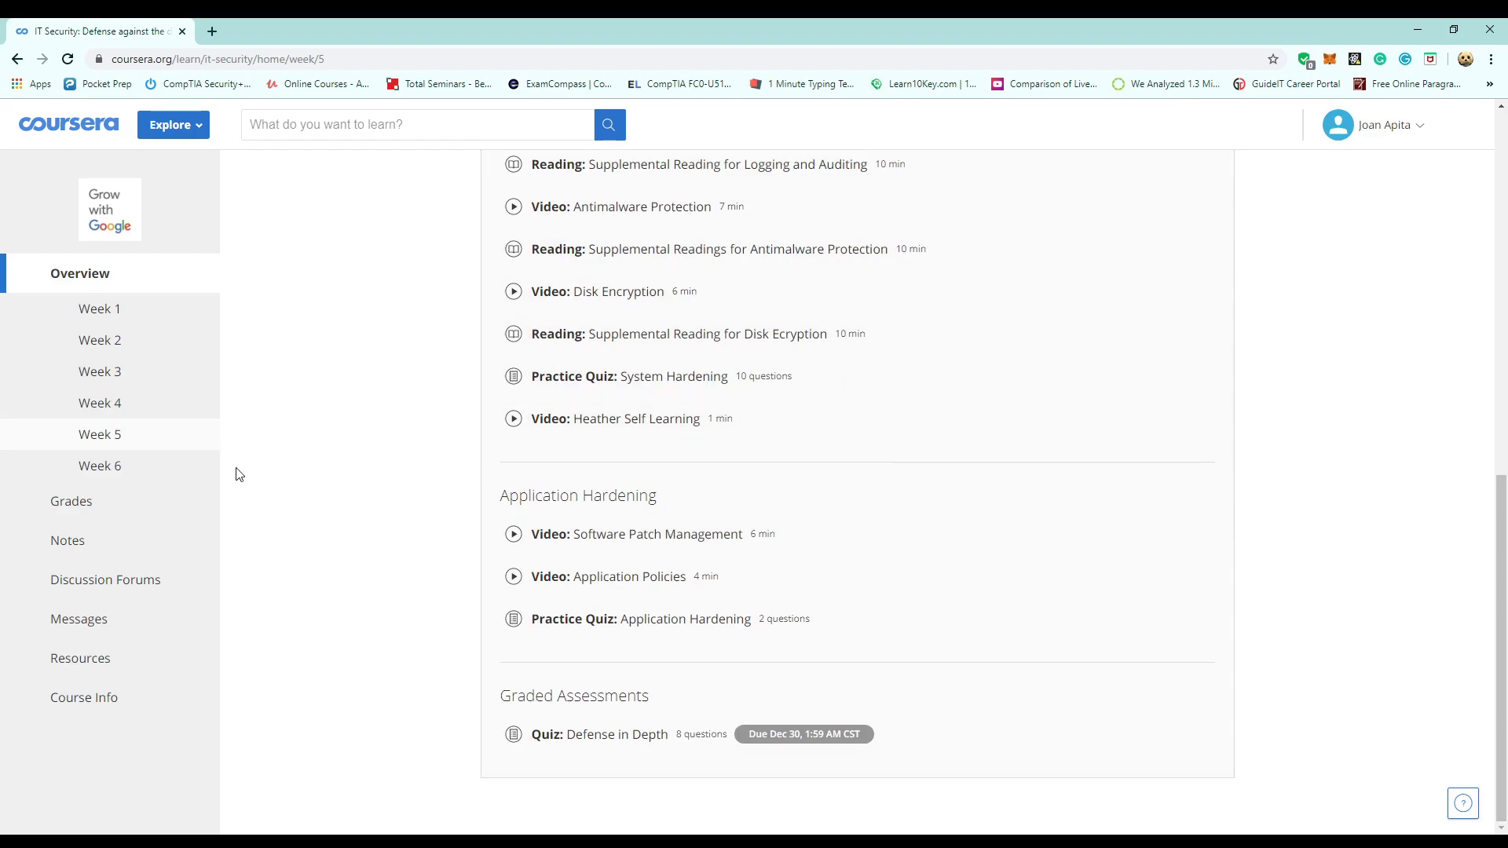
pyautogui.click(138, 469)
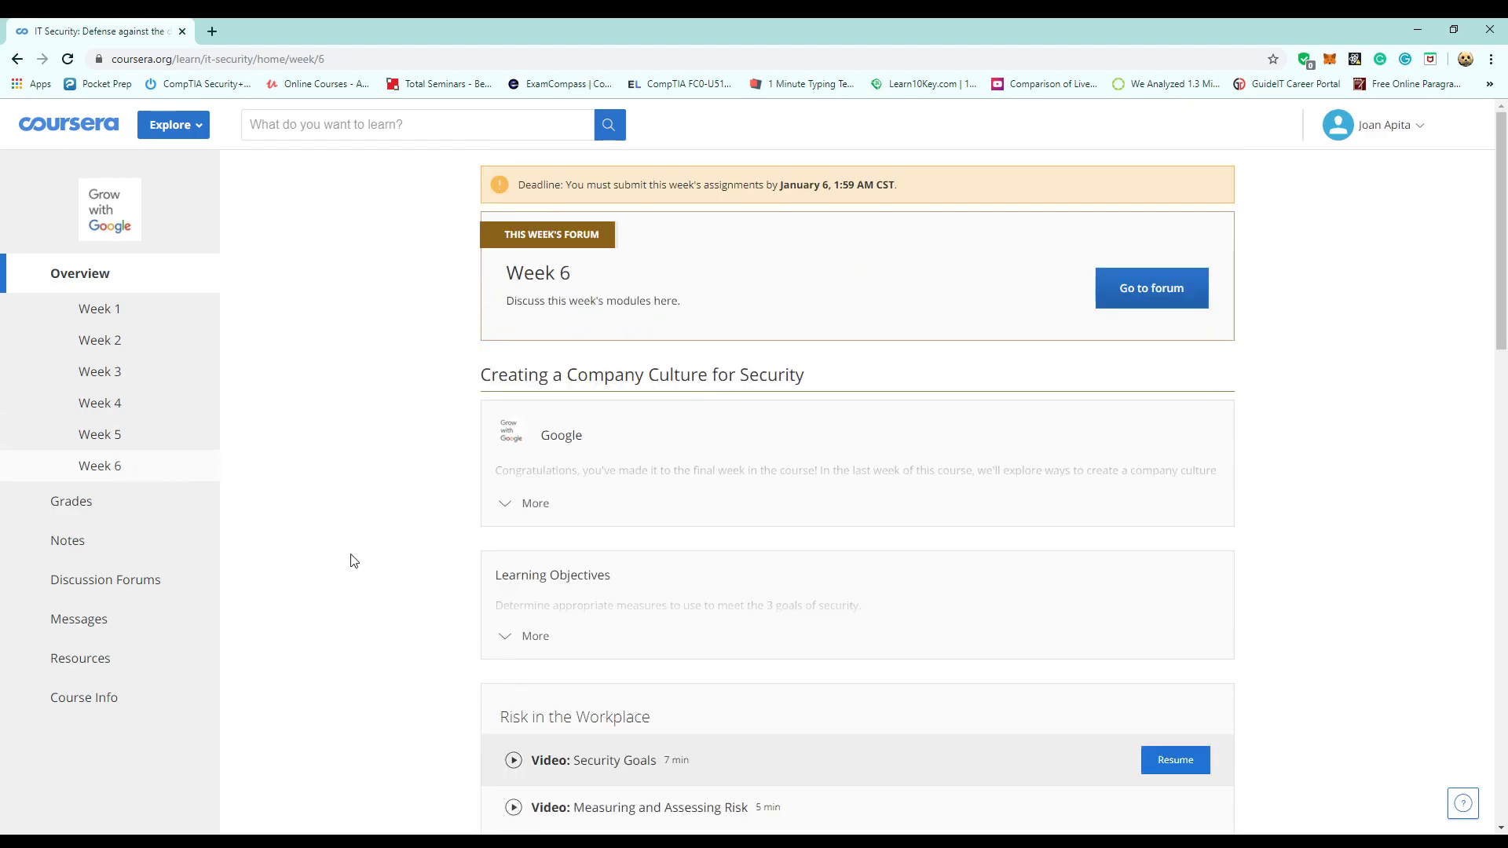
pyautogui.scroll(-1, 349, 560)
pyautogui.scroll(-1, 350, 561)
pyautogui.scroll(-1, 350, 561)
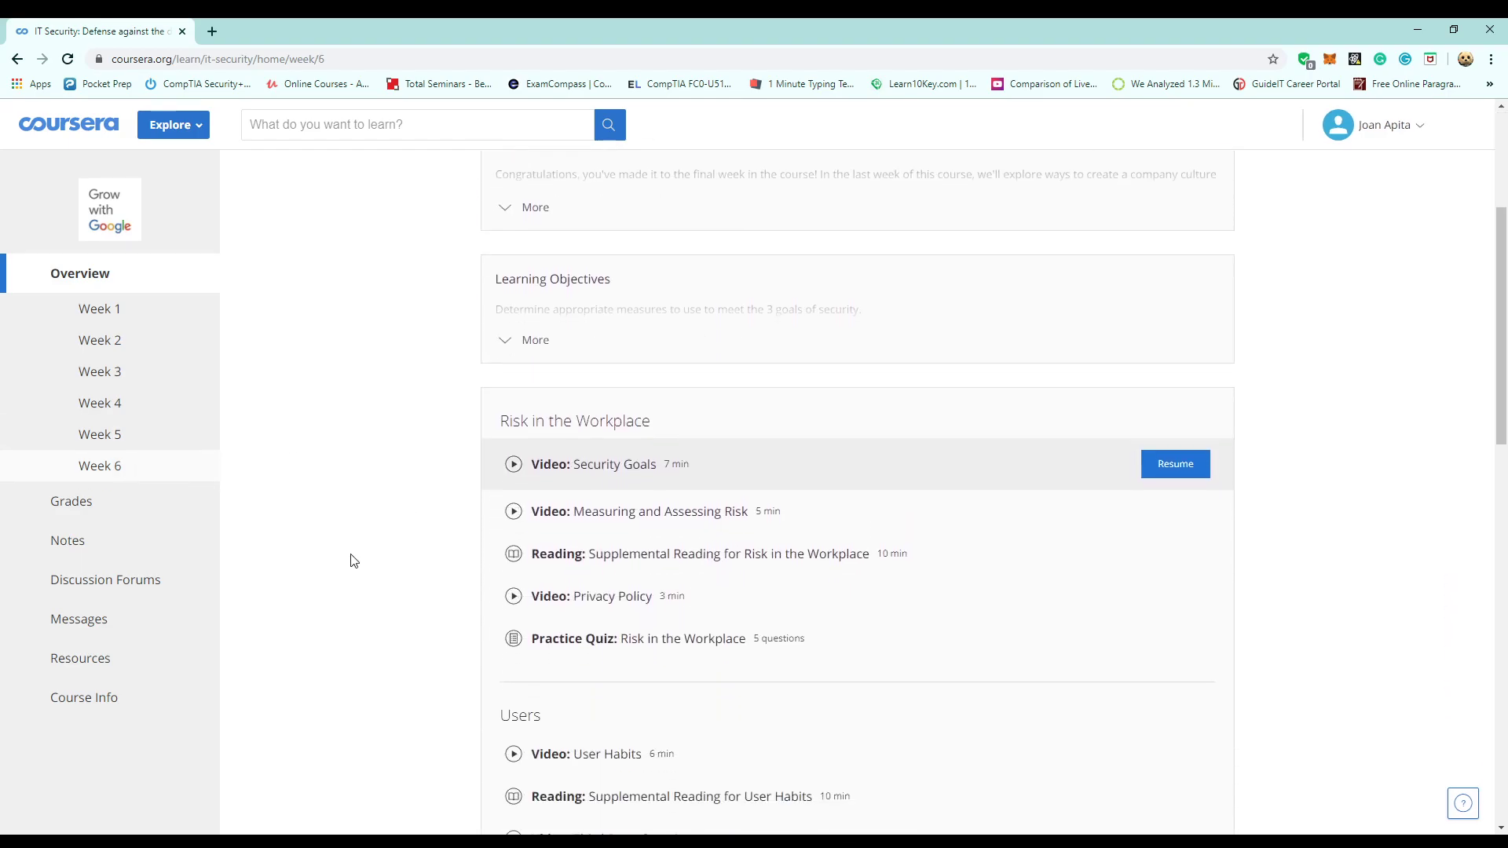
pyautogui.scroll(-1, 350, 561)
pyautogui.scroll(-1, 350, 561)
pyautogui.scroll(-1, 350, 560)
pyautogui.scroll(-2, 350, 561)
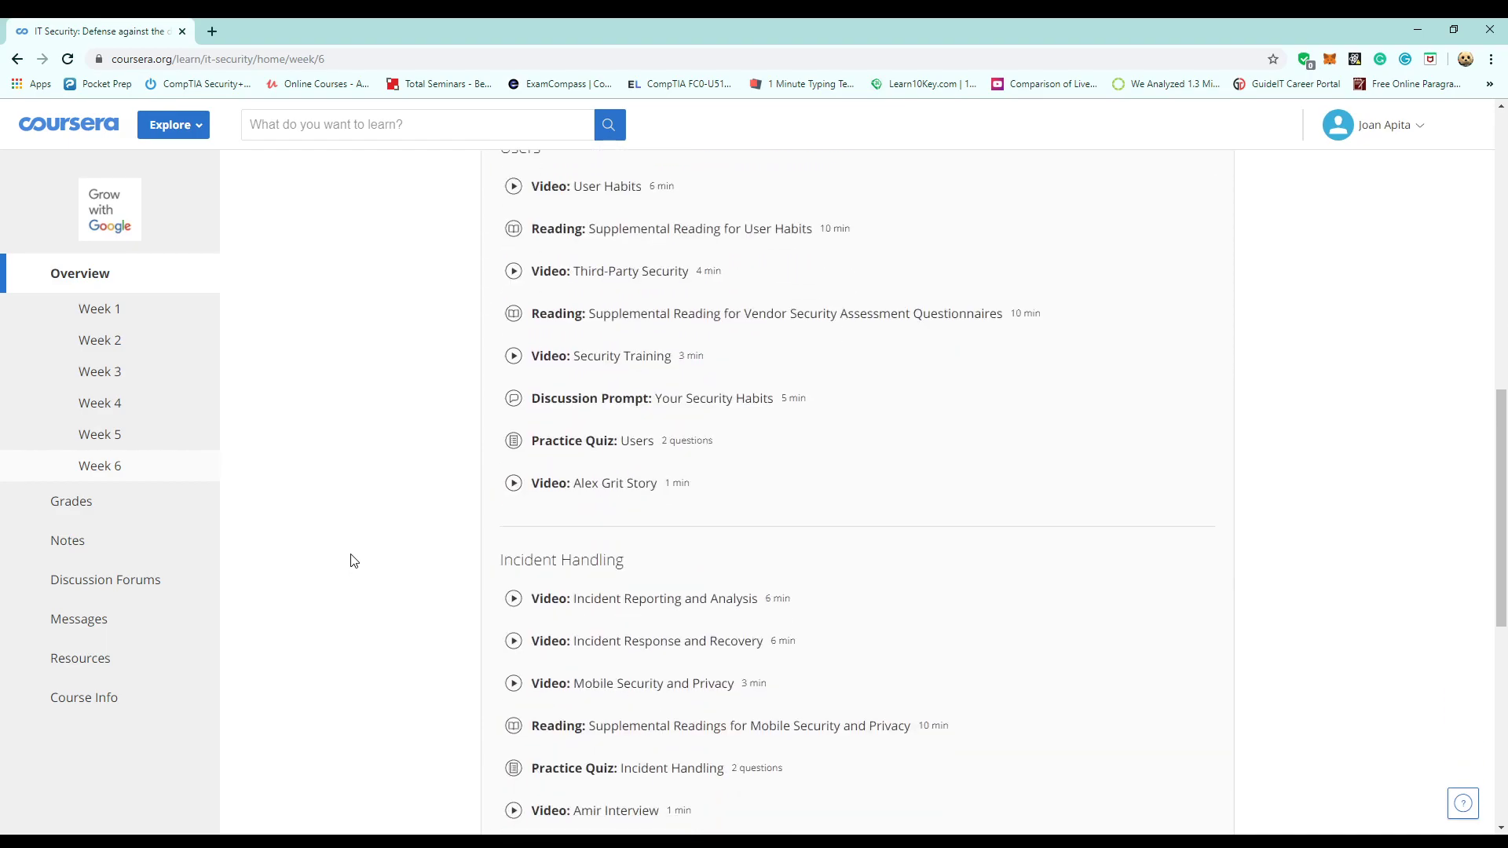
pyautogui.scroll(-2, 350, 561)
pyautogui.scroll(-2, 350, 561)
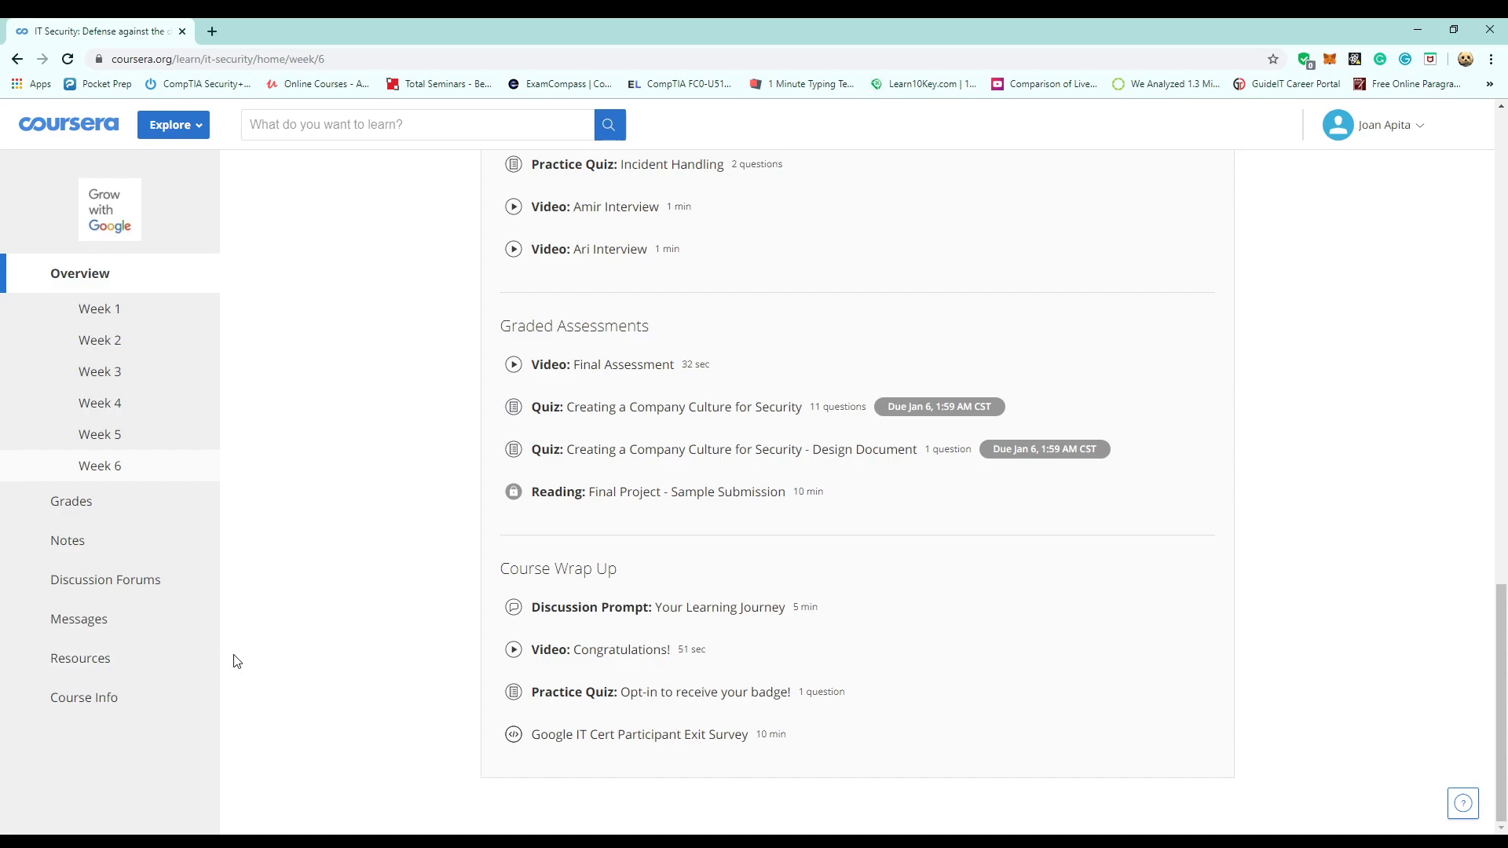
# - Check the Grades list and the certificate versioning FAQ in Resources, then return to Overview
pyautogui.click(107, 502)
pyautogui.scroll(1, 409, 470)
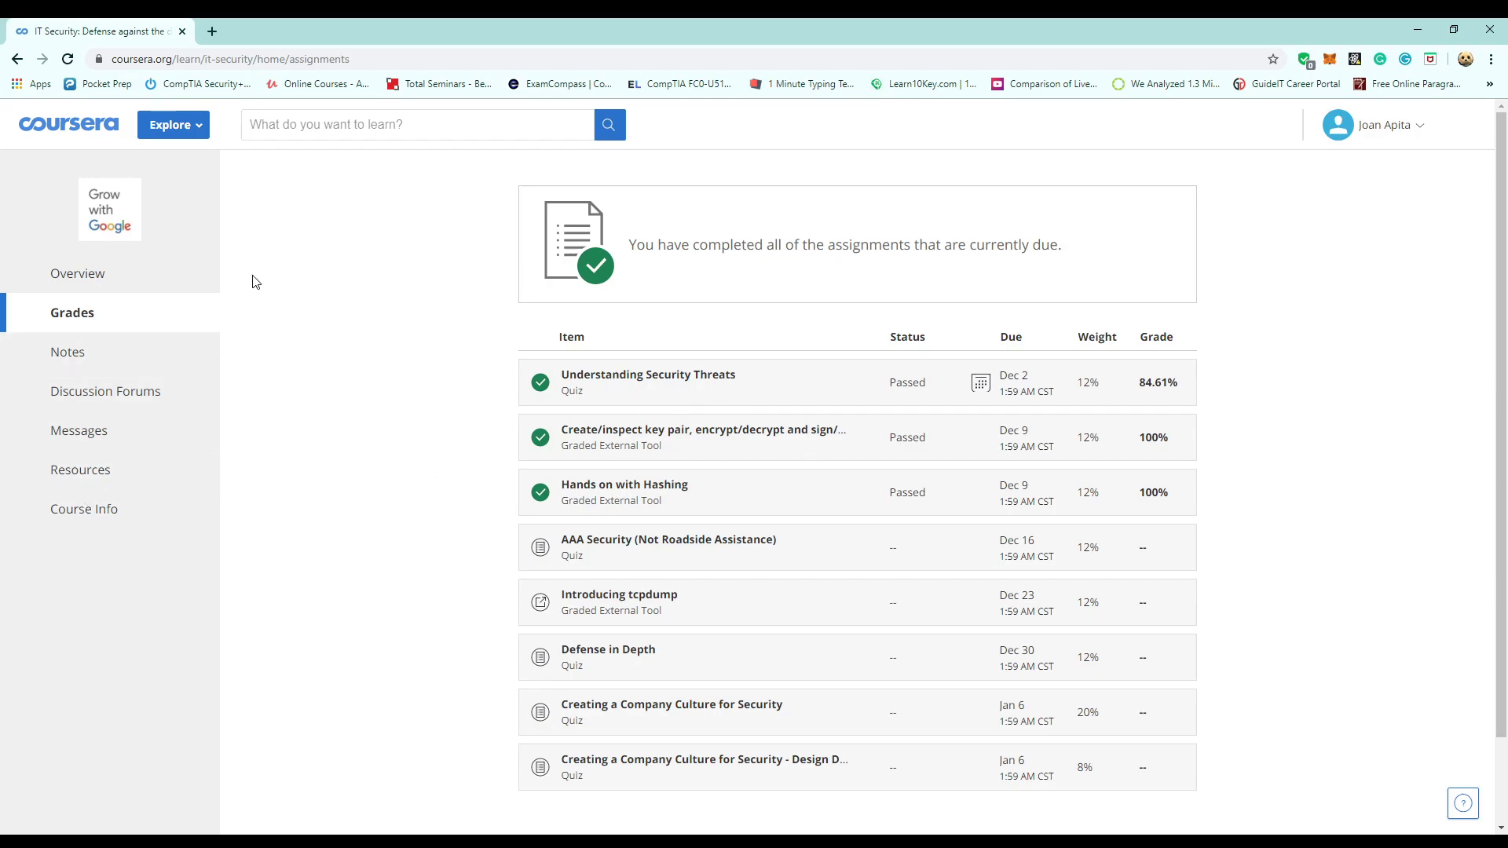
pyautogui.click(76, 275)
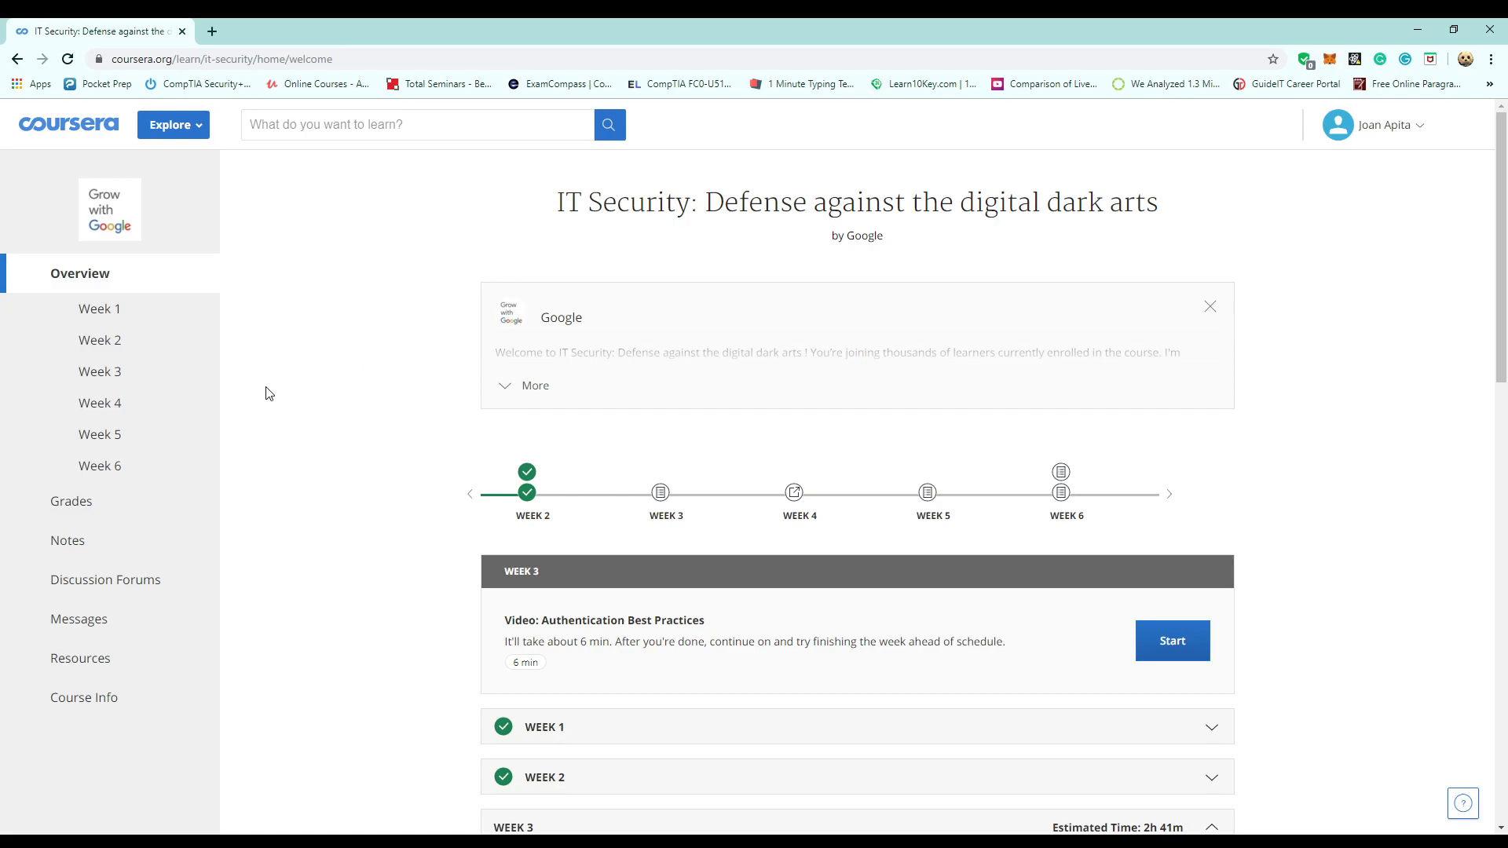
pyautogui.scroll(-2, 267, 394)
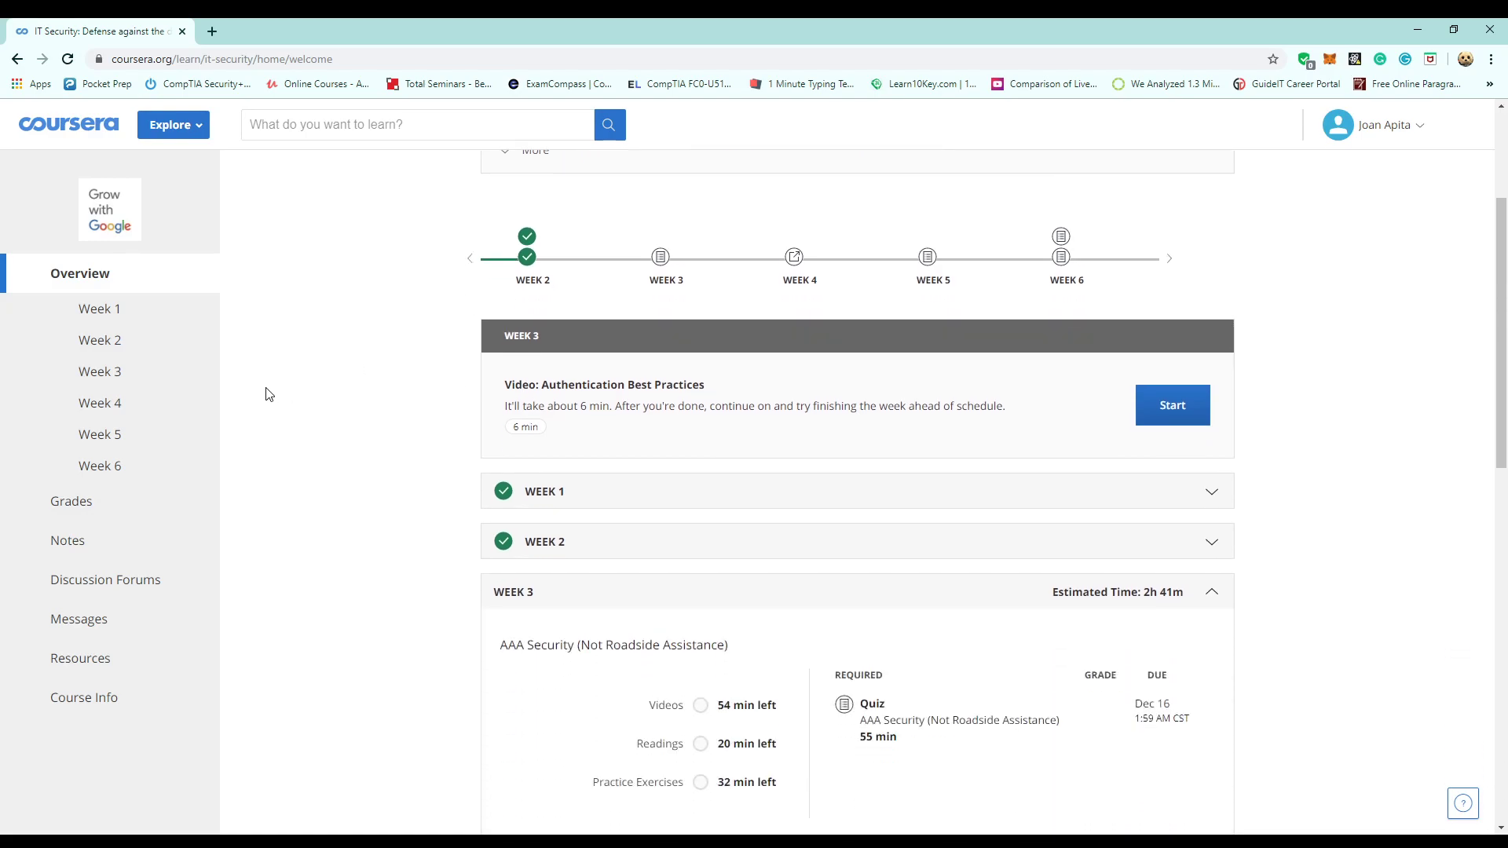
pyautogui.scroll(-3, 267, 393)
pyautogui.scroll(-2, 266, 394)
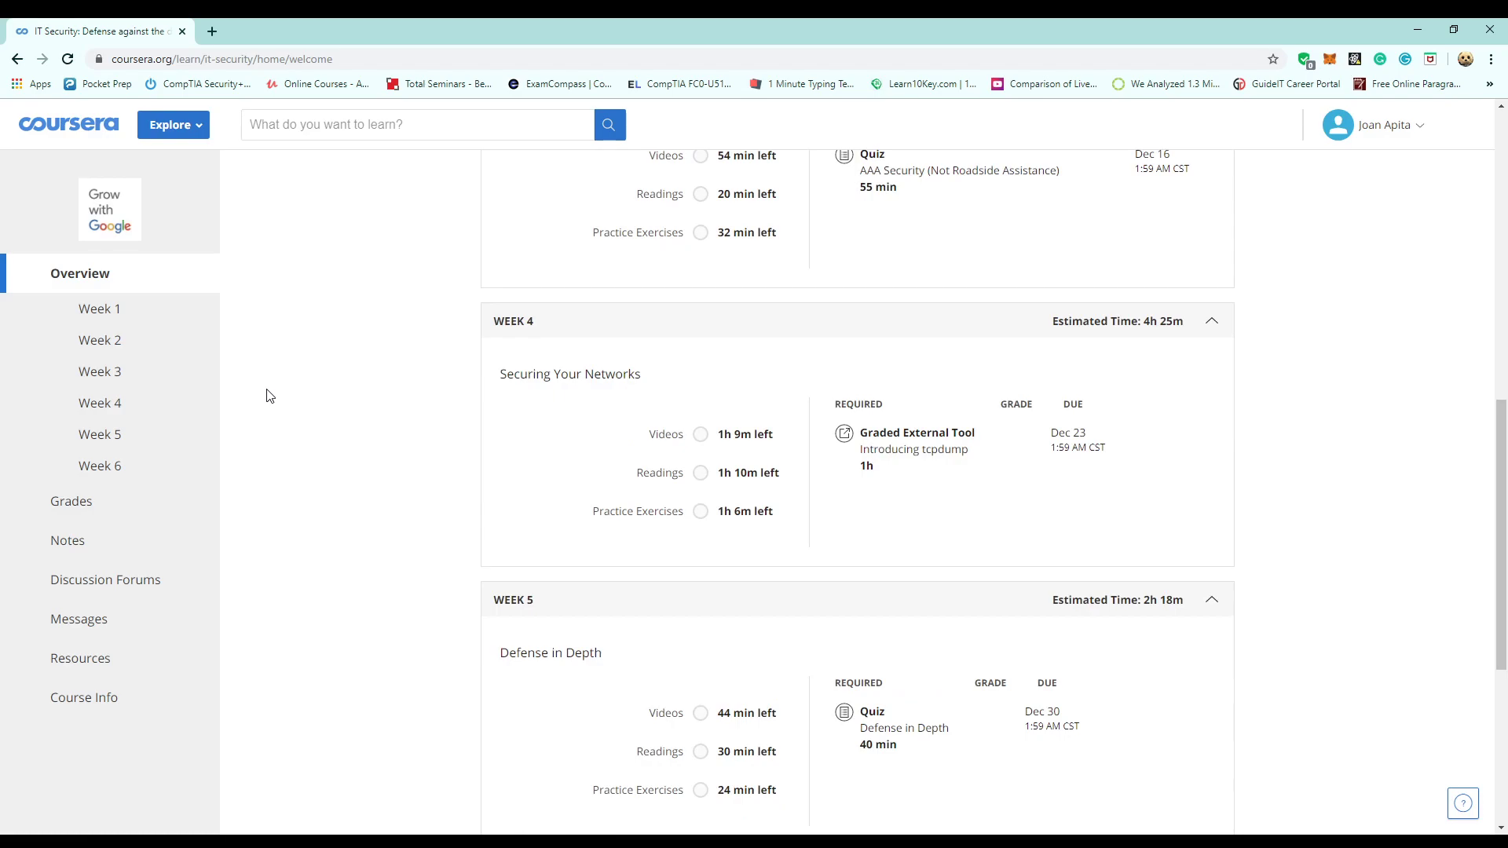
pyautogui.scroll(-2, 272, 432)
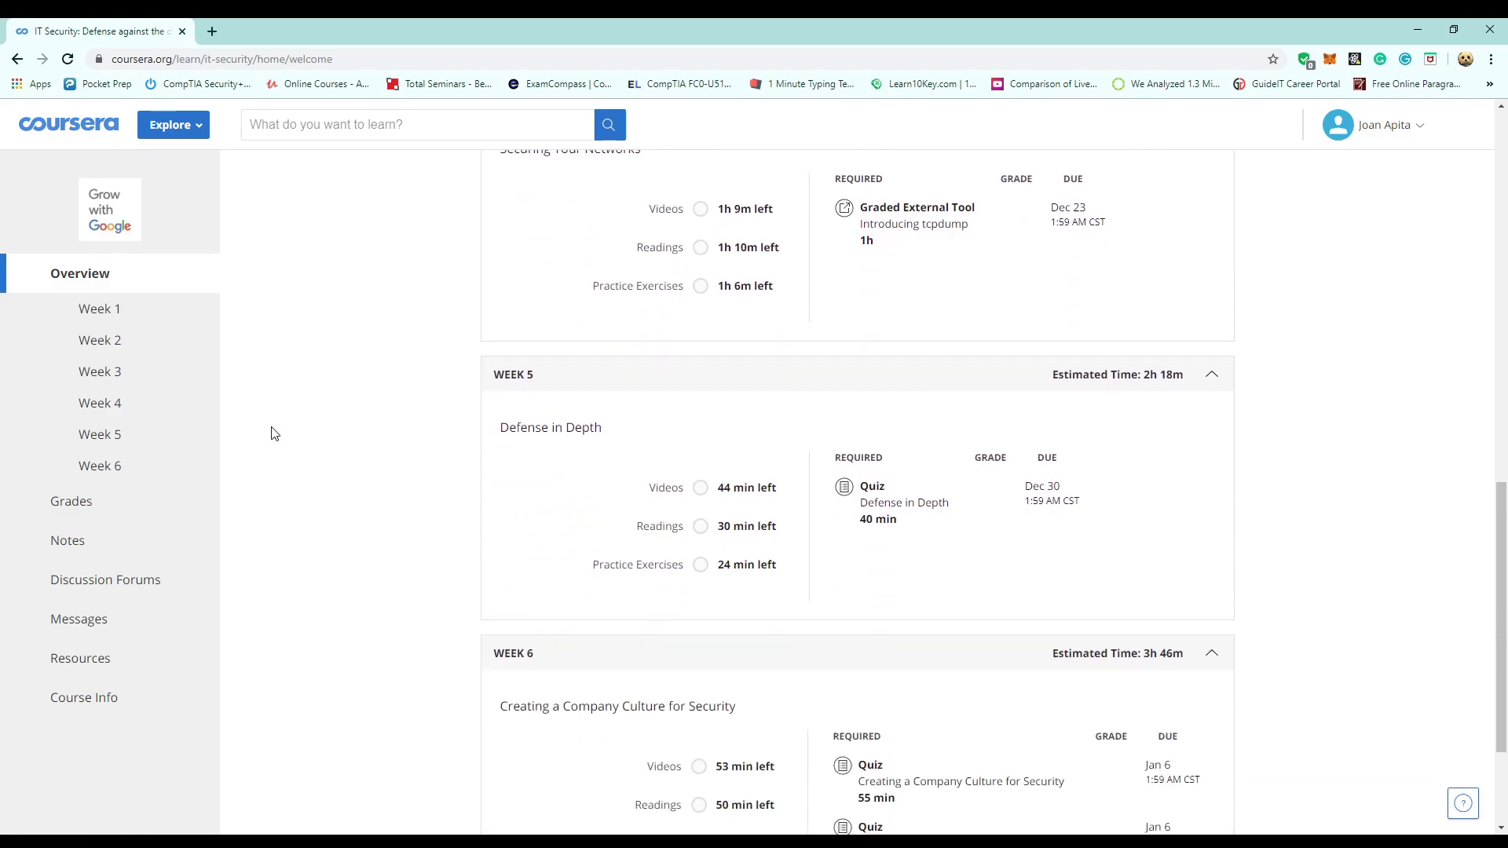
pyautogui.scroll(3, 277, 436)
pyautogui.scroll(-2, 284, 431)
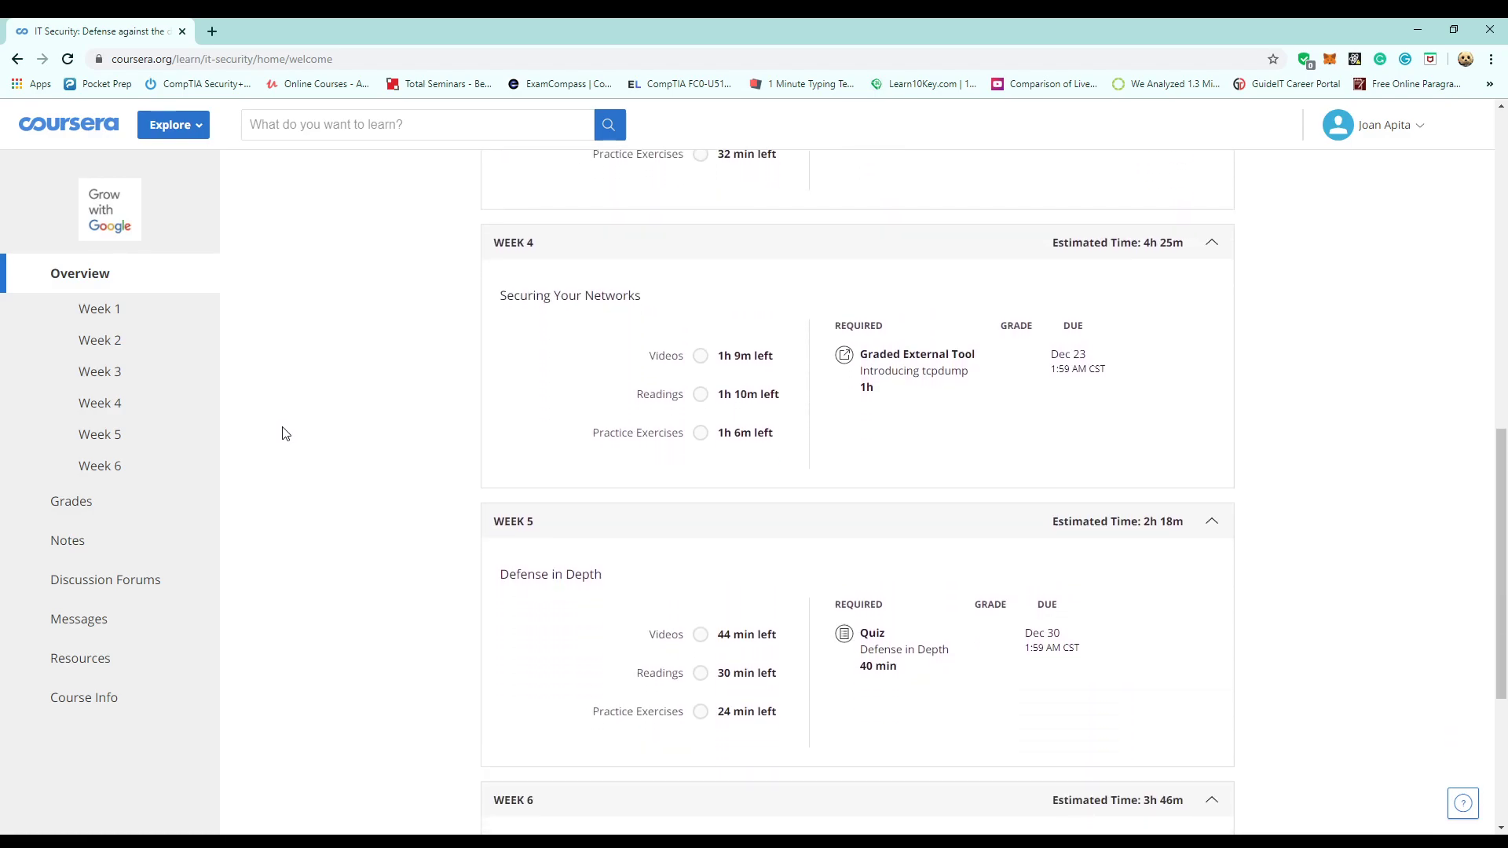
pyautogui.click(71, 503)
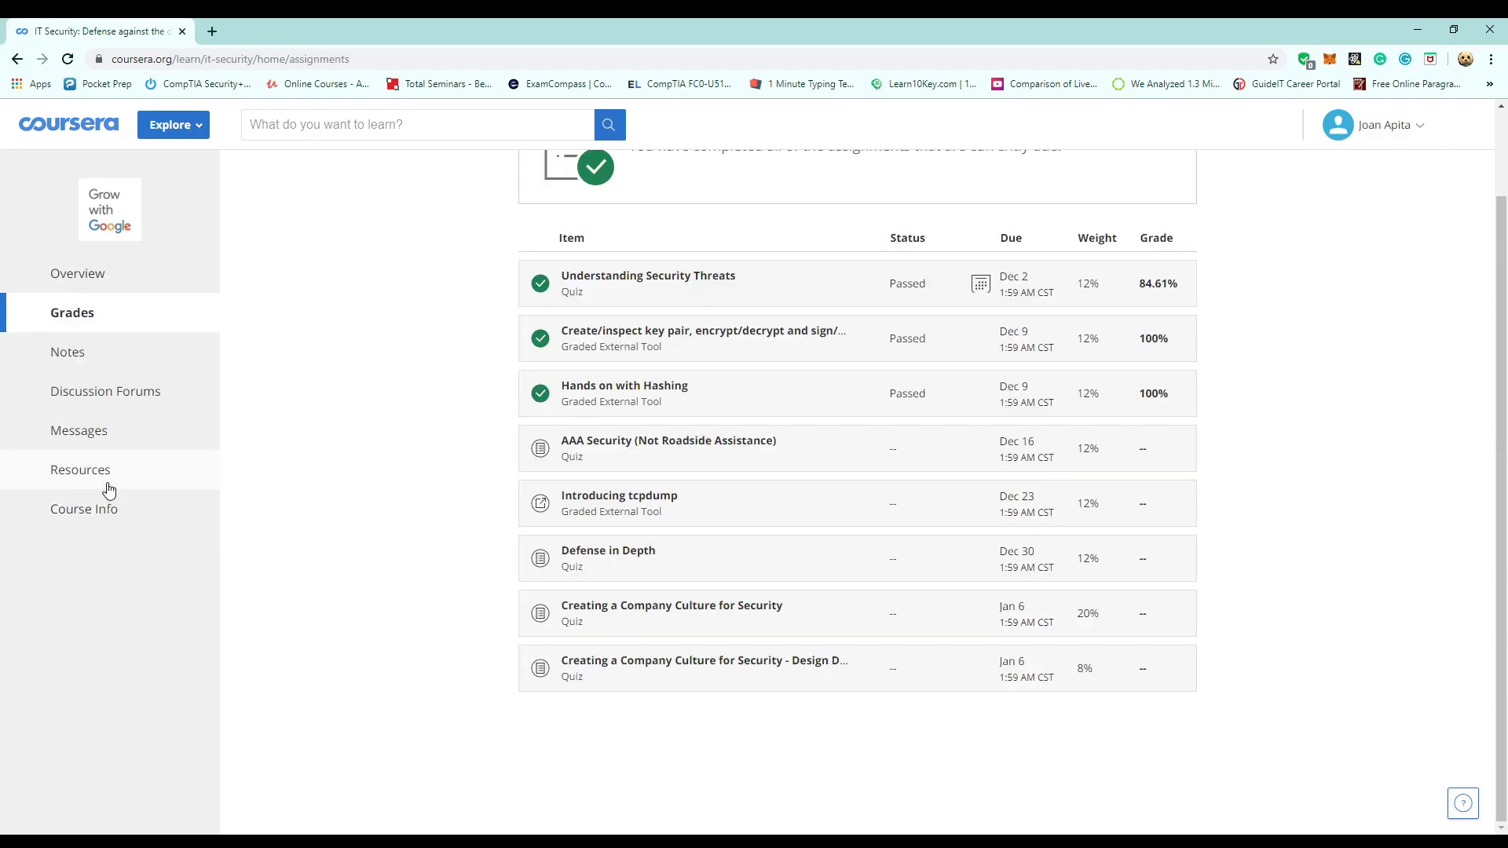
pyautogui.click(106, 484)
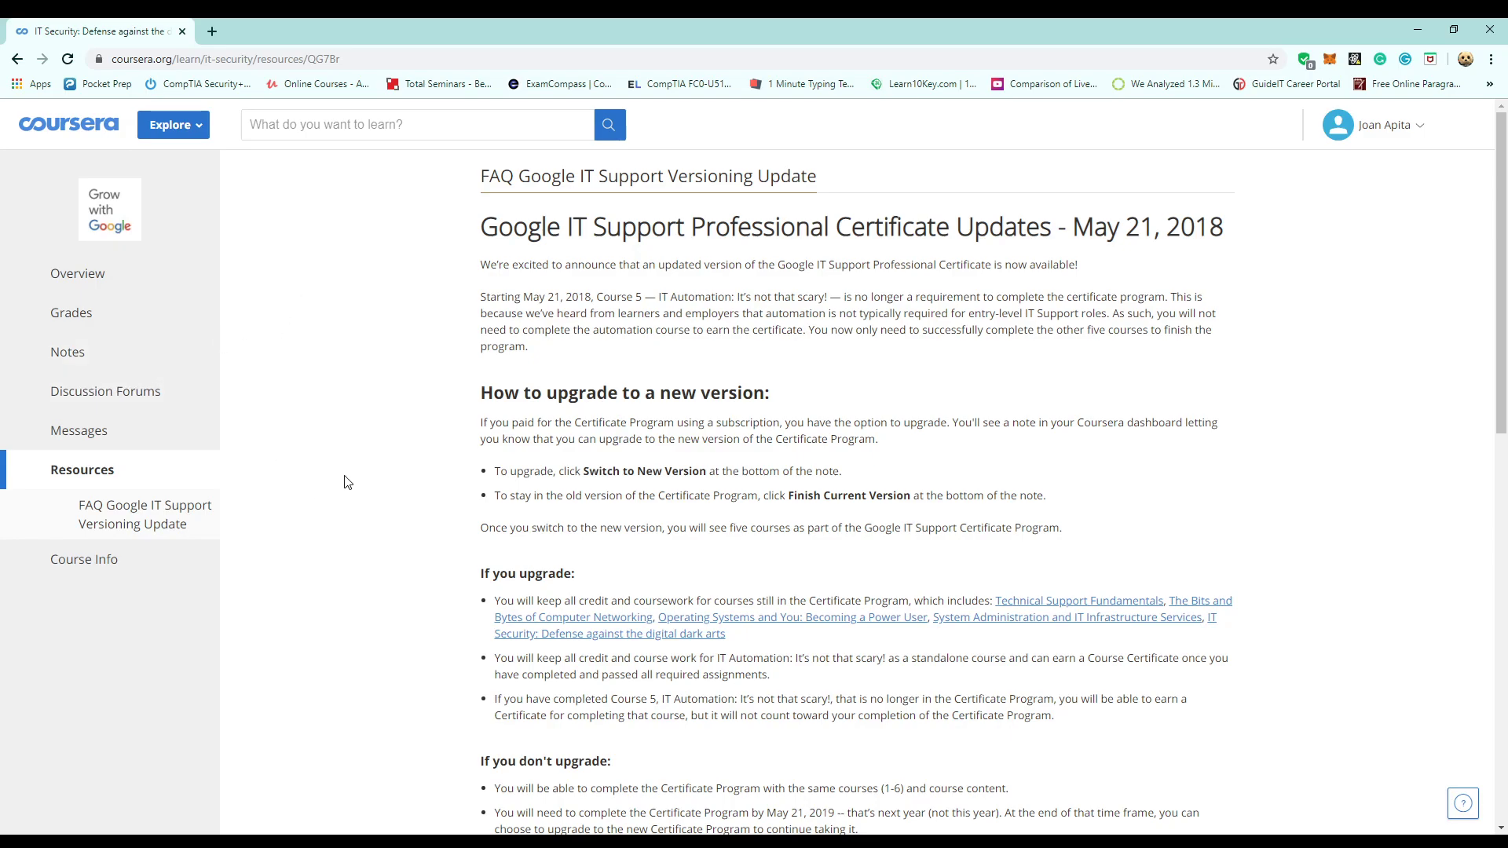
pyautogui.scroll(-3, 389, 461)
pyautogui.scroll(3, 403, 460)
pyautogui.click(79, 275)
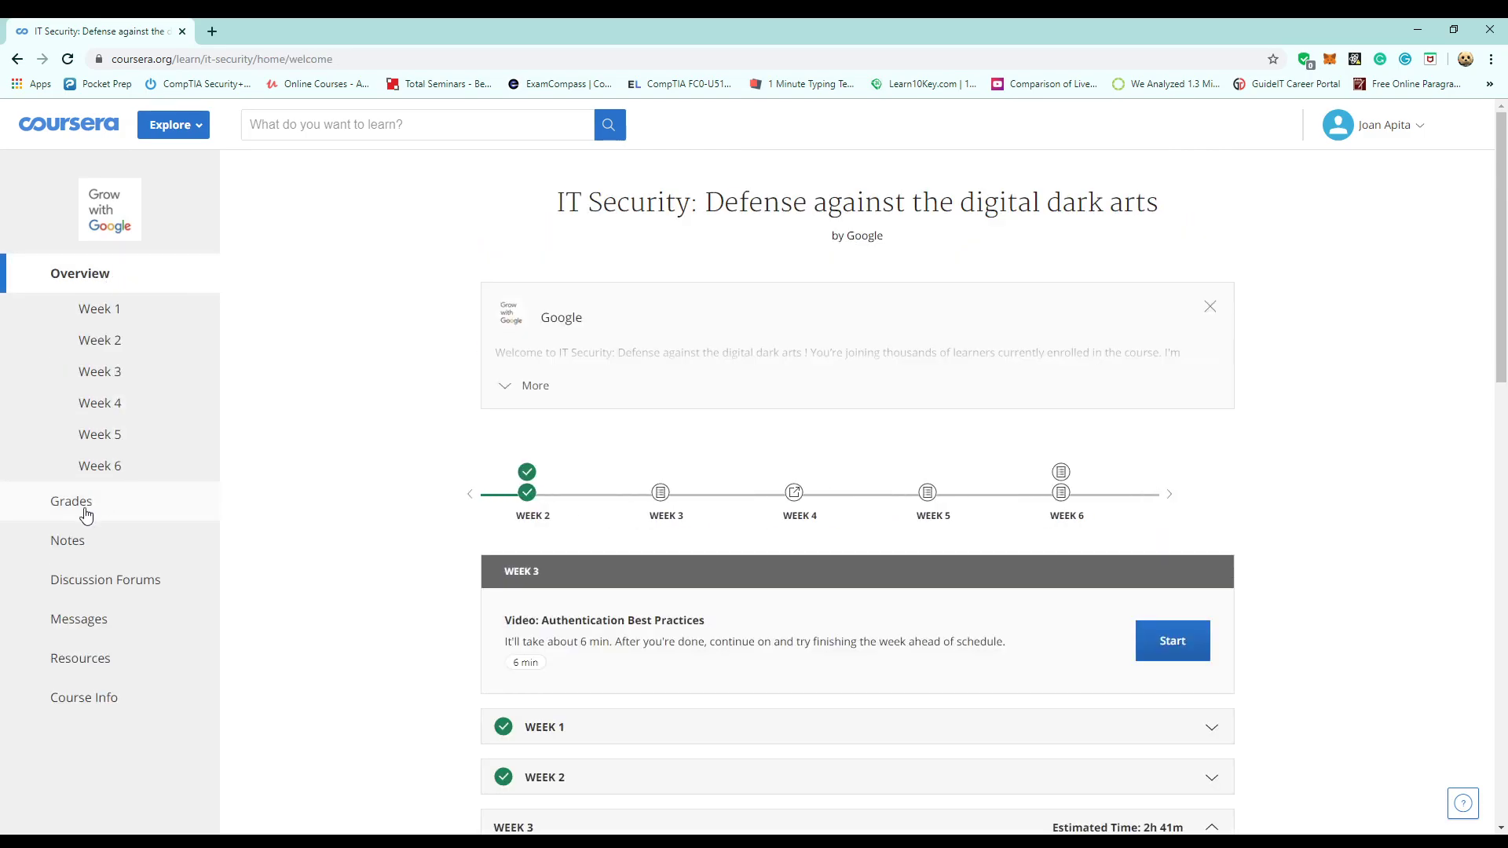
# - Go to My Courses from the account dropdown and select Technical Support Fundamentals
pyautogui.click(1388, 125)
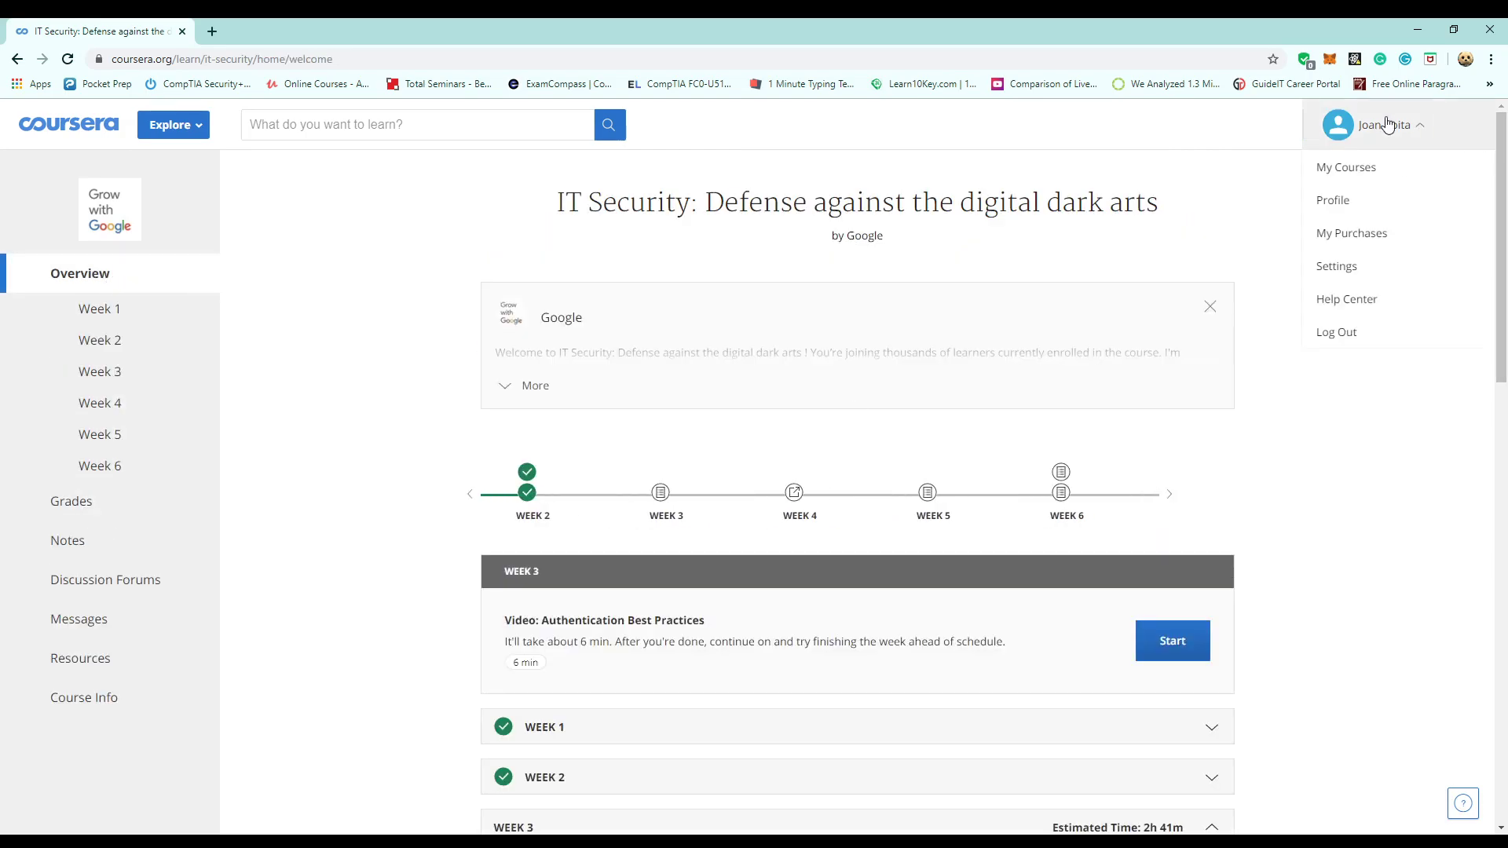
pyautogui.click(1335, 181)
pyautogui.scroll(-2, 283, 388)
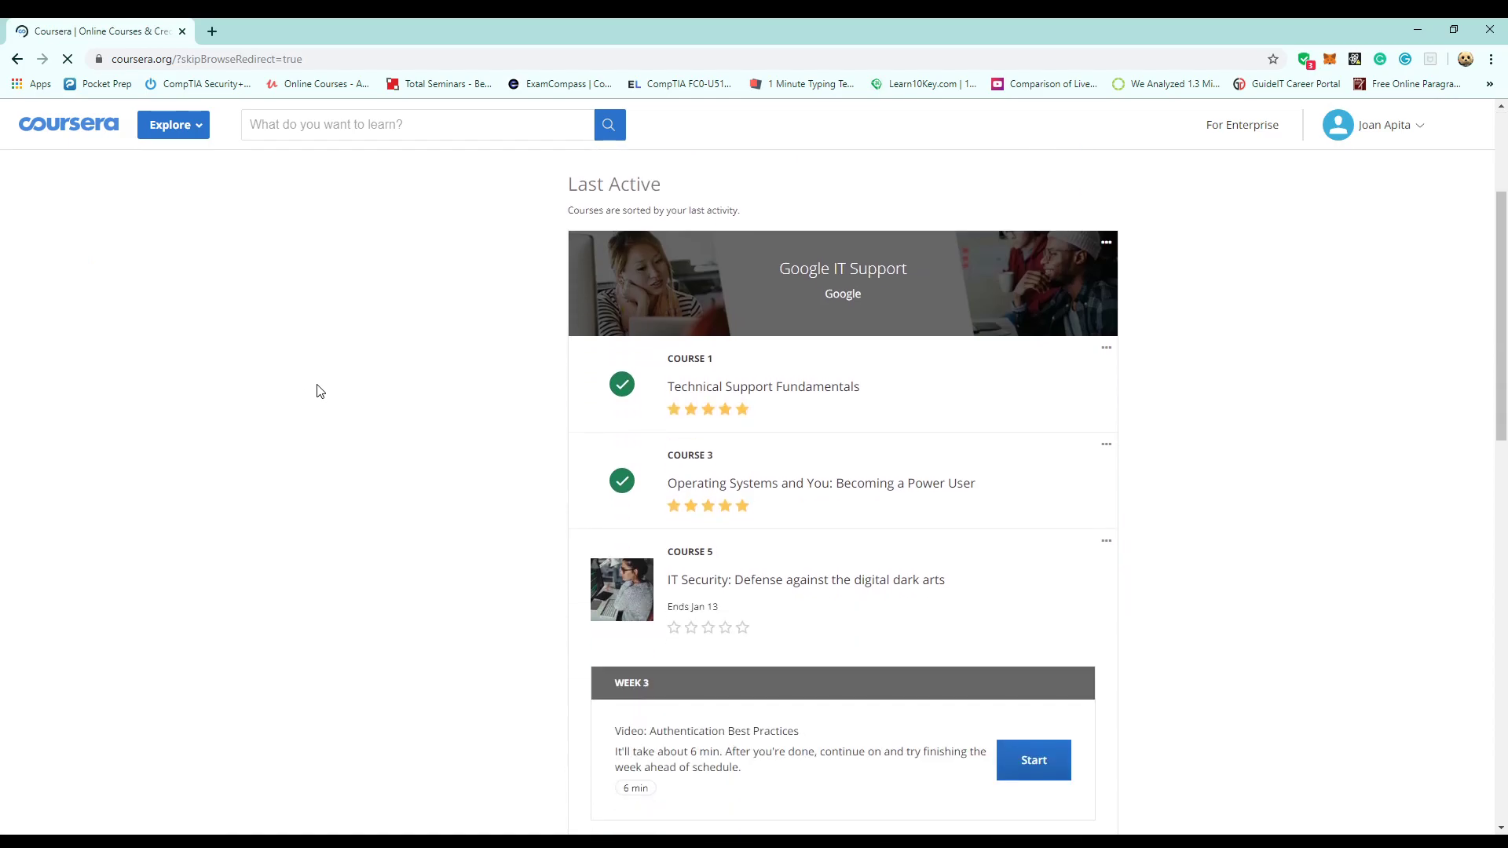
pyautogui.scroll(-2, 304, 403)
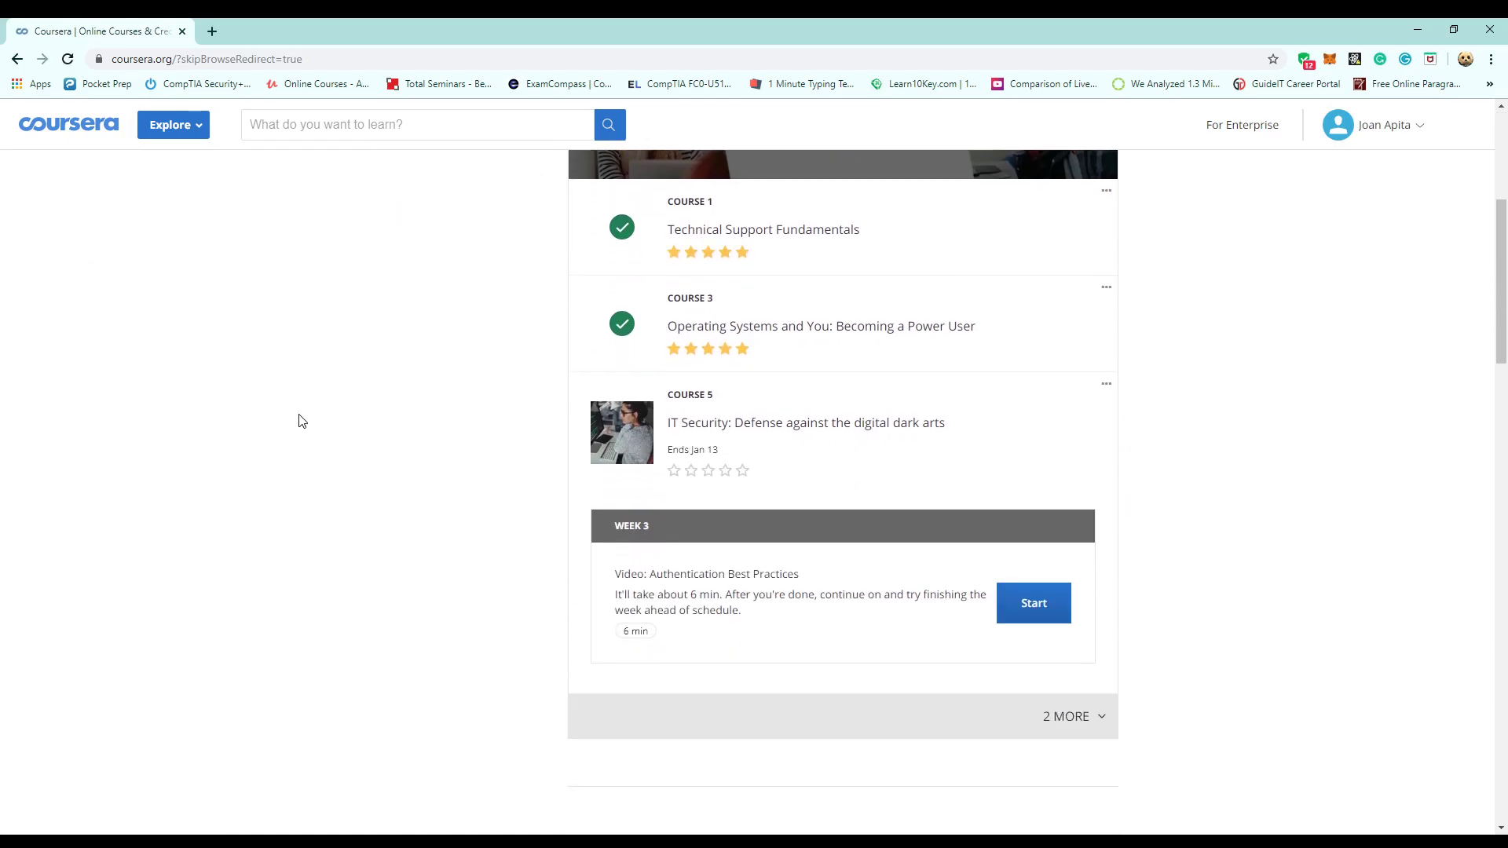
pyautogui.click(782, 234)
# - View the Technical Support Fundamentals course certificate, then close its tab
pyautogui.click(707, 230)
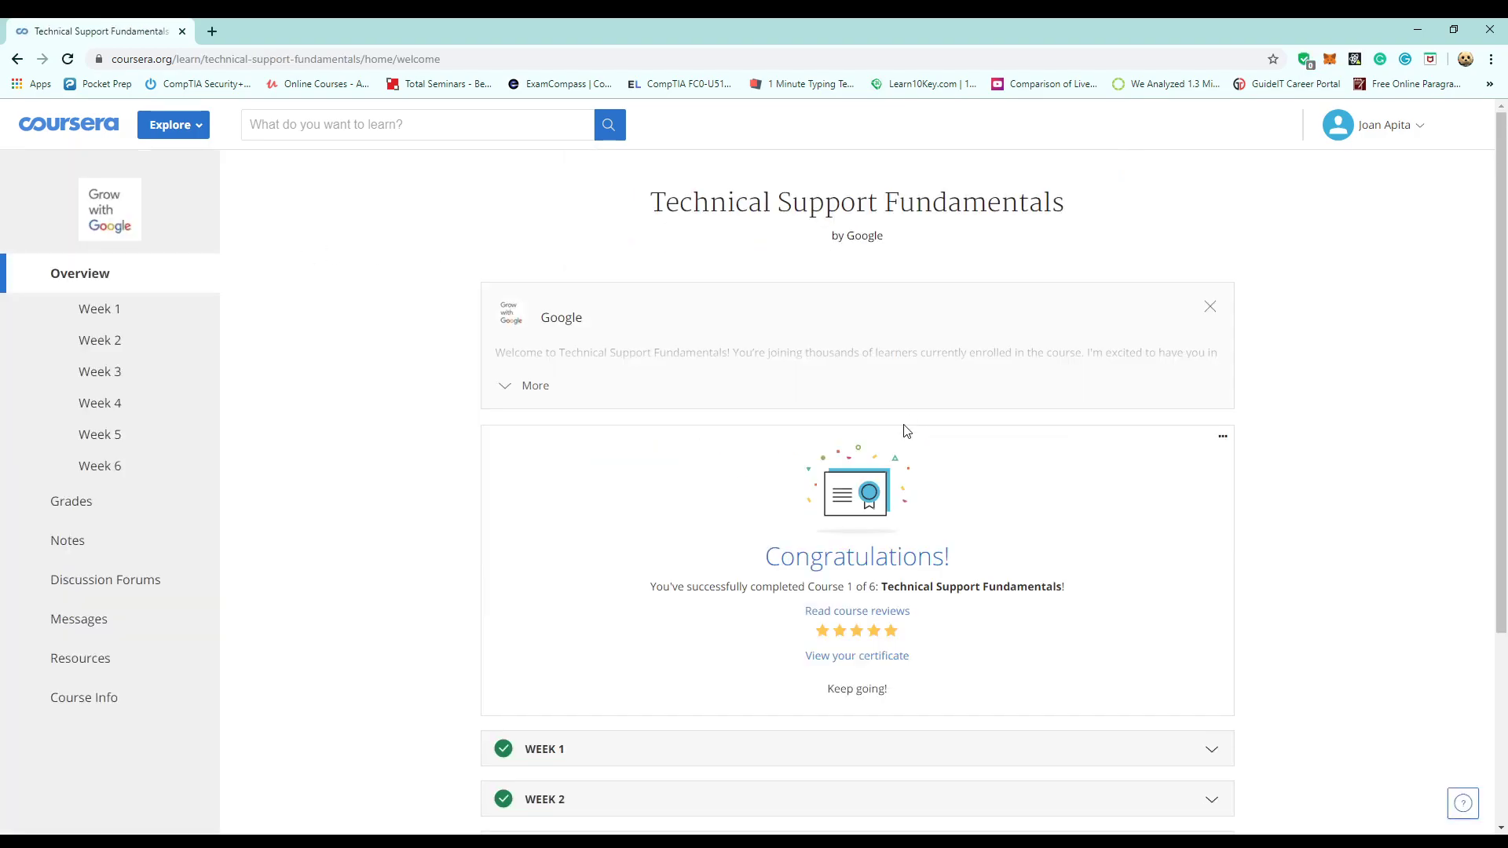
pyautogui.click(854, 654)
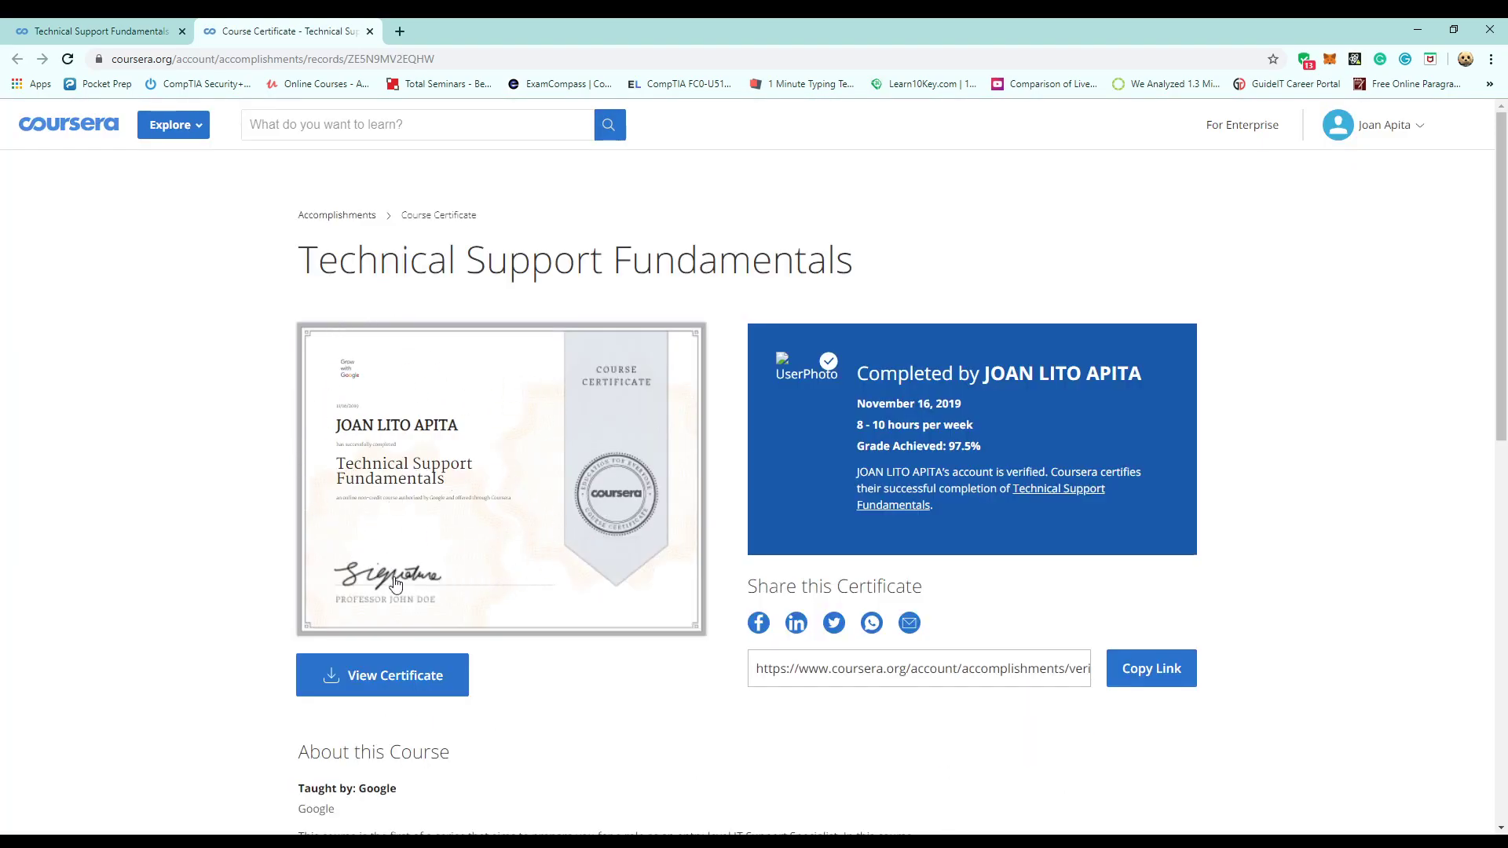
pyautogui.click(369, 31)
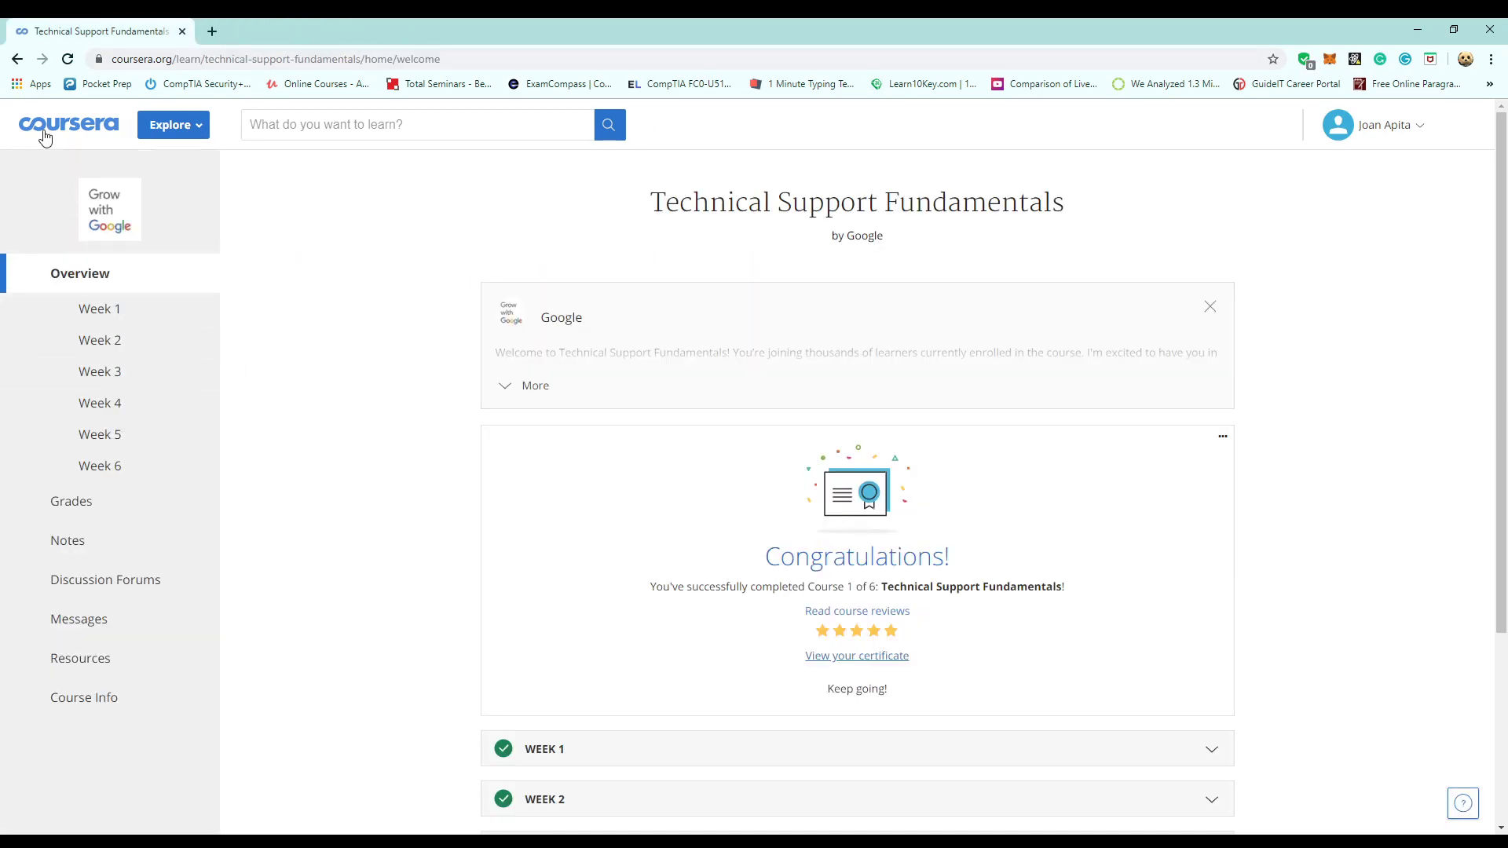
# - From My Courses, view the Operating Systems and You certificate, then close its tab
pyautogui.click(17, 58)
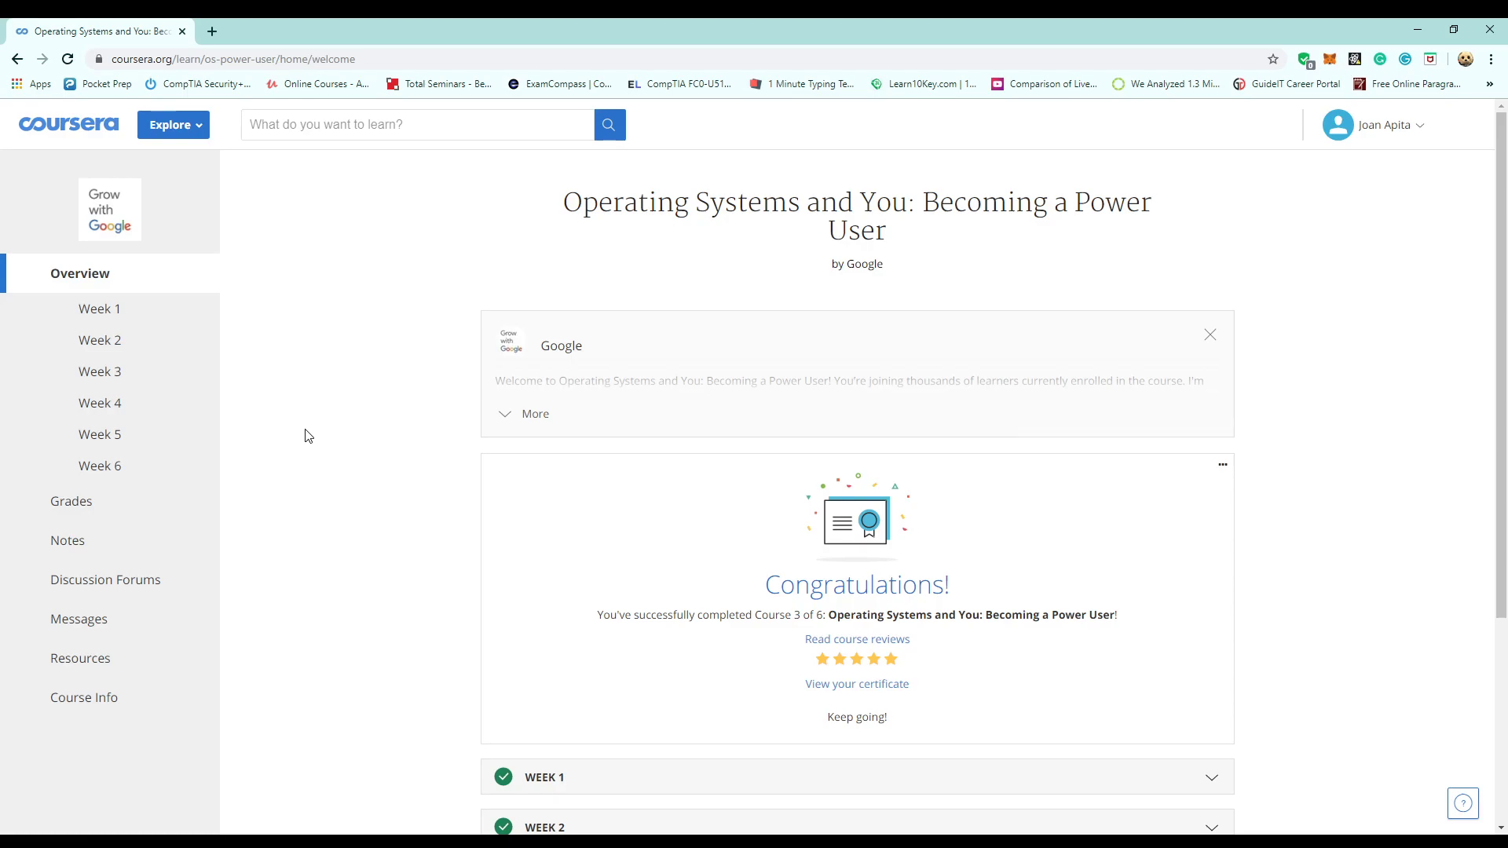
pyautogui.scroll(-2, 384, 428)
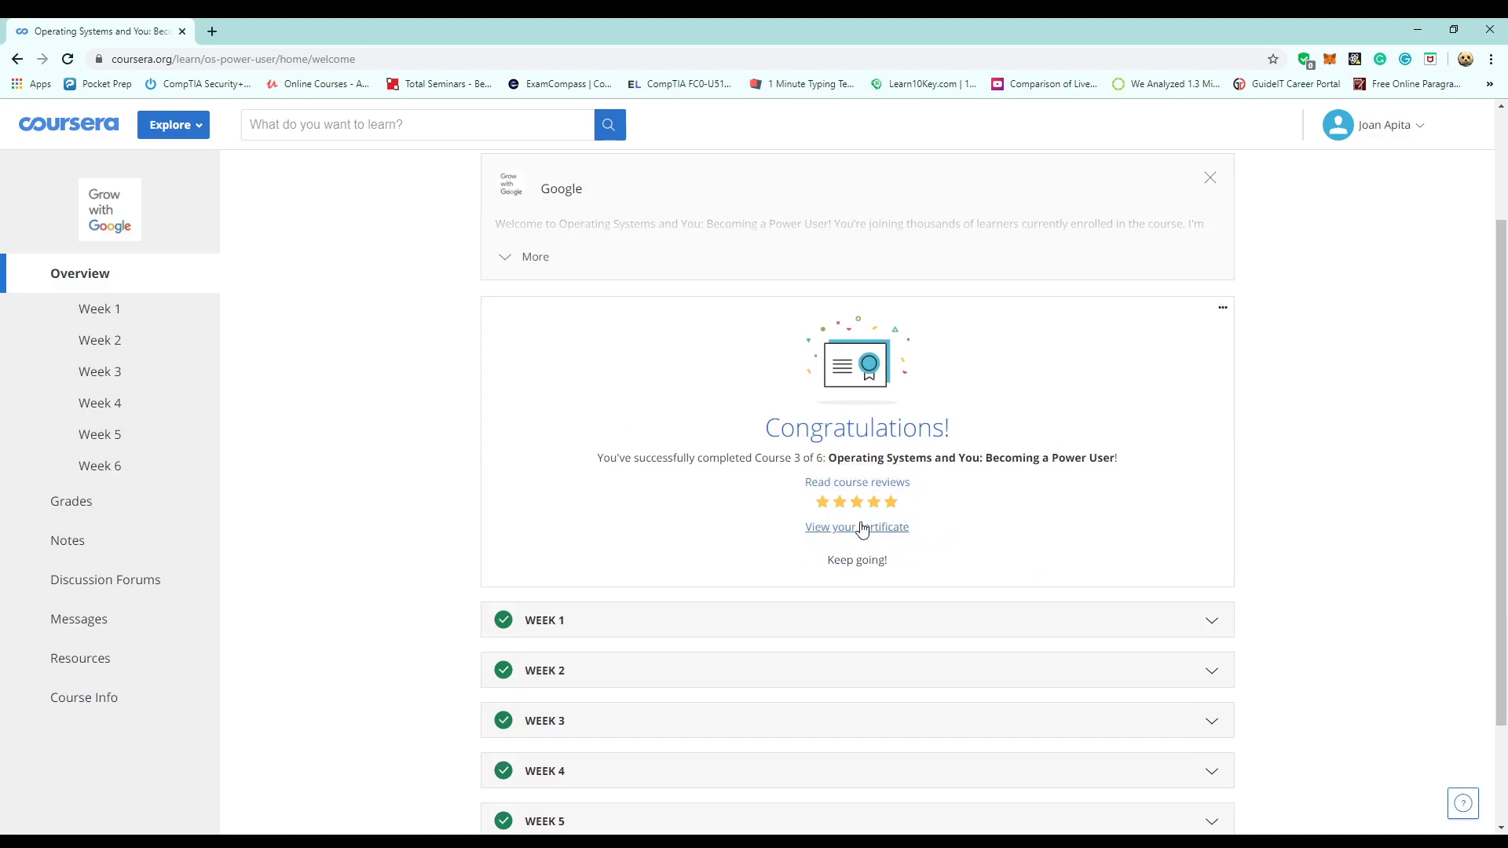
pyautogui.click(860, 527)
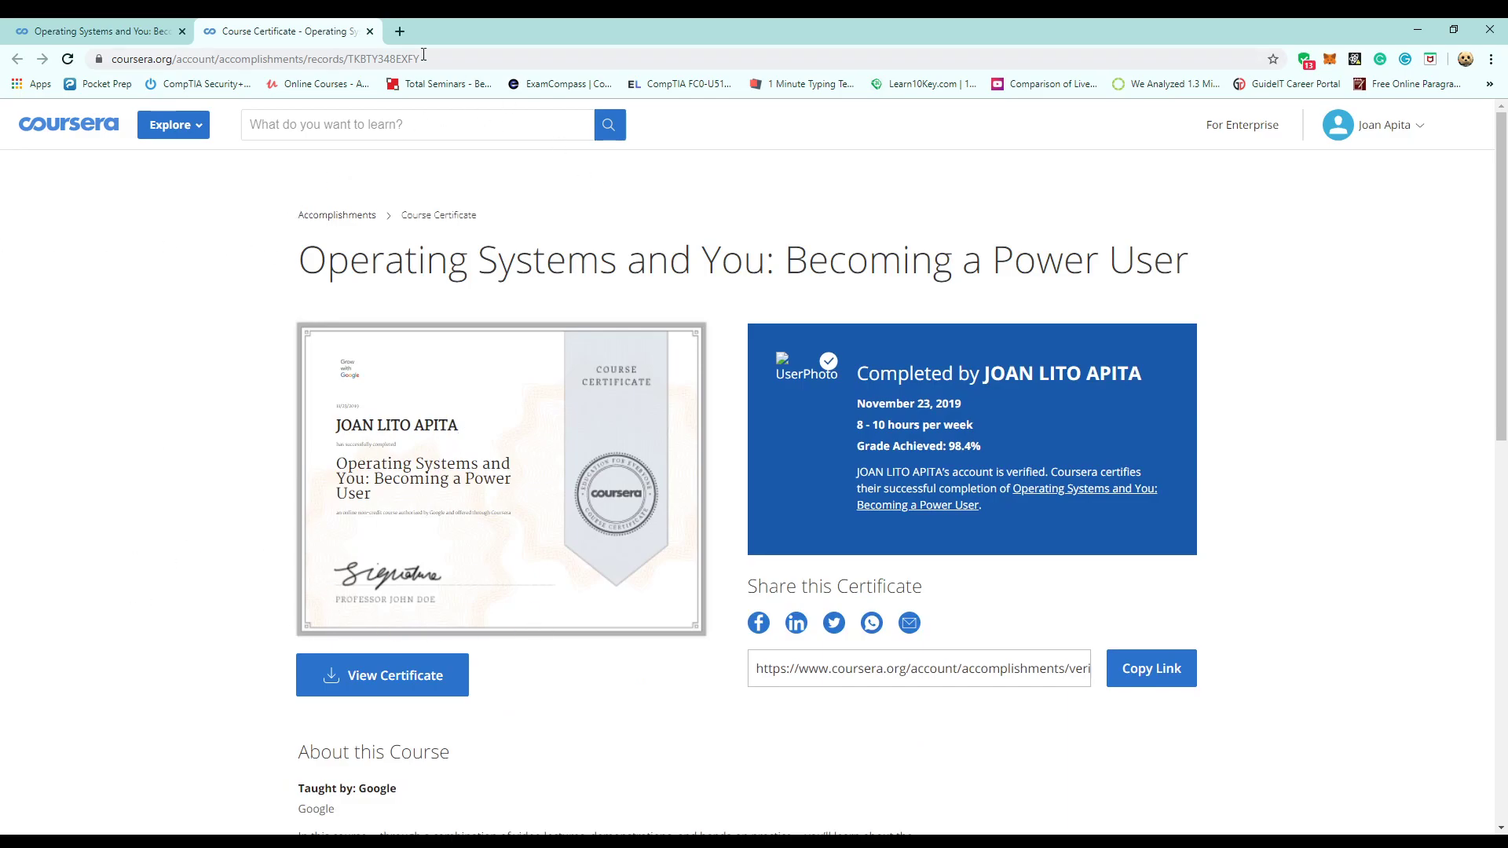
pyautogui.click(369, 30)
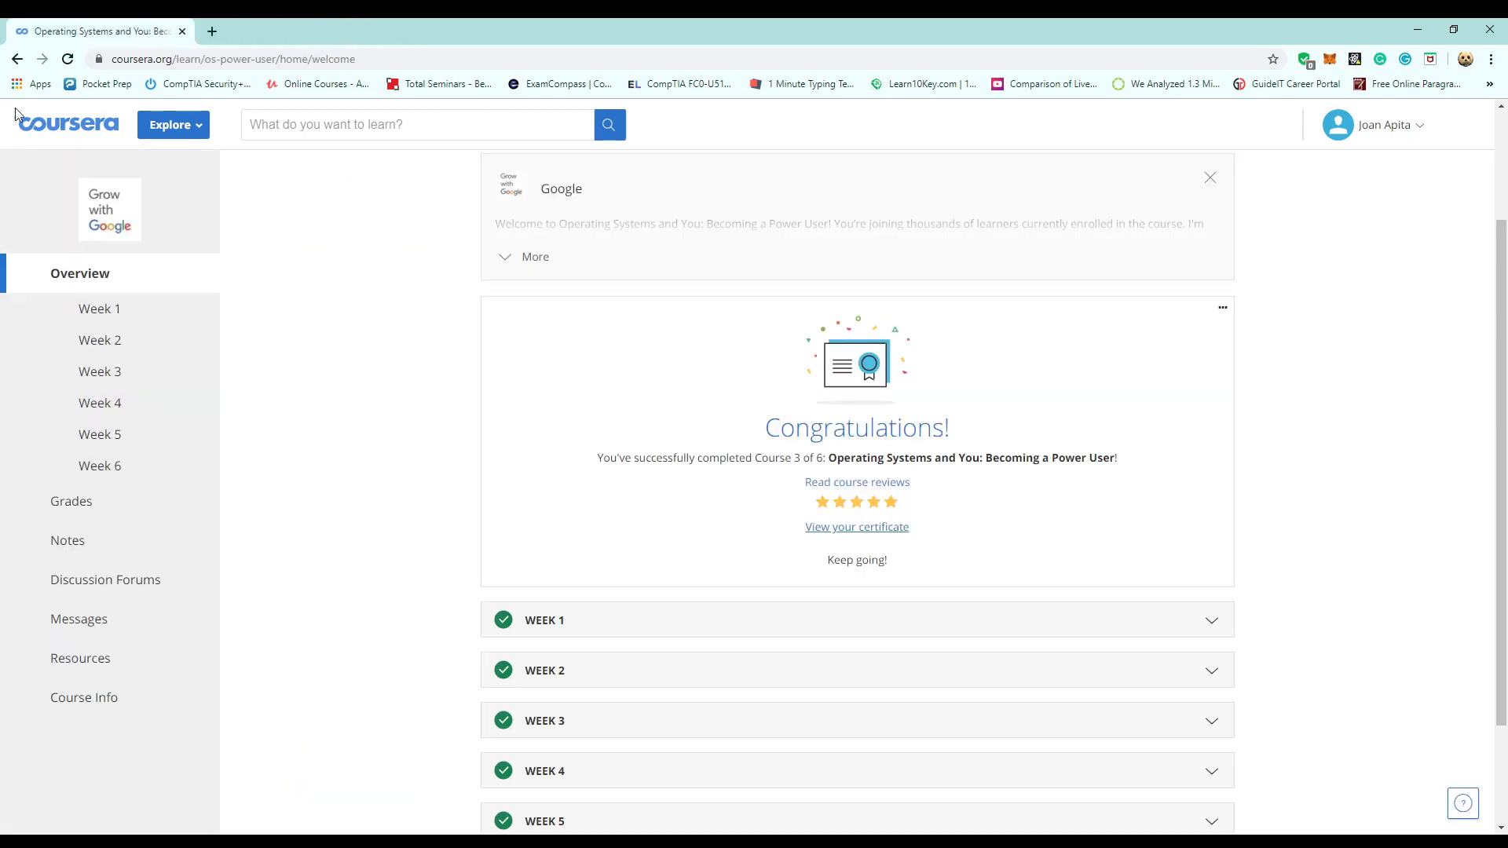
# - Go back to My Courses and expand '2 MORE' to show Networking and System Administration
pyautogui.click(17, 61)
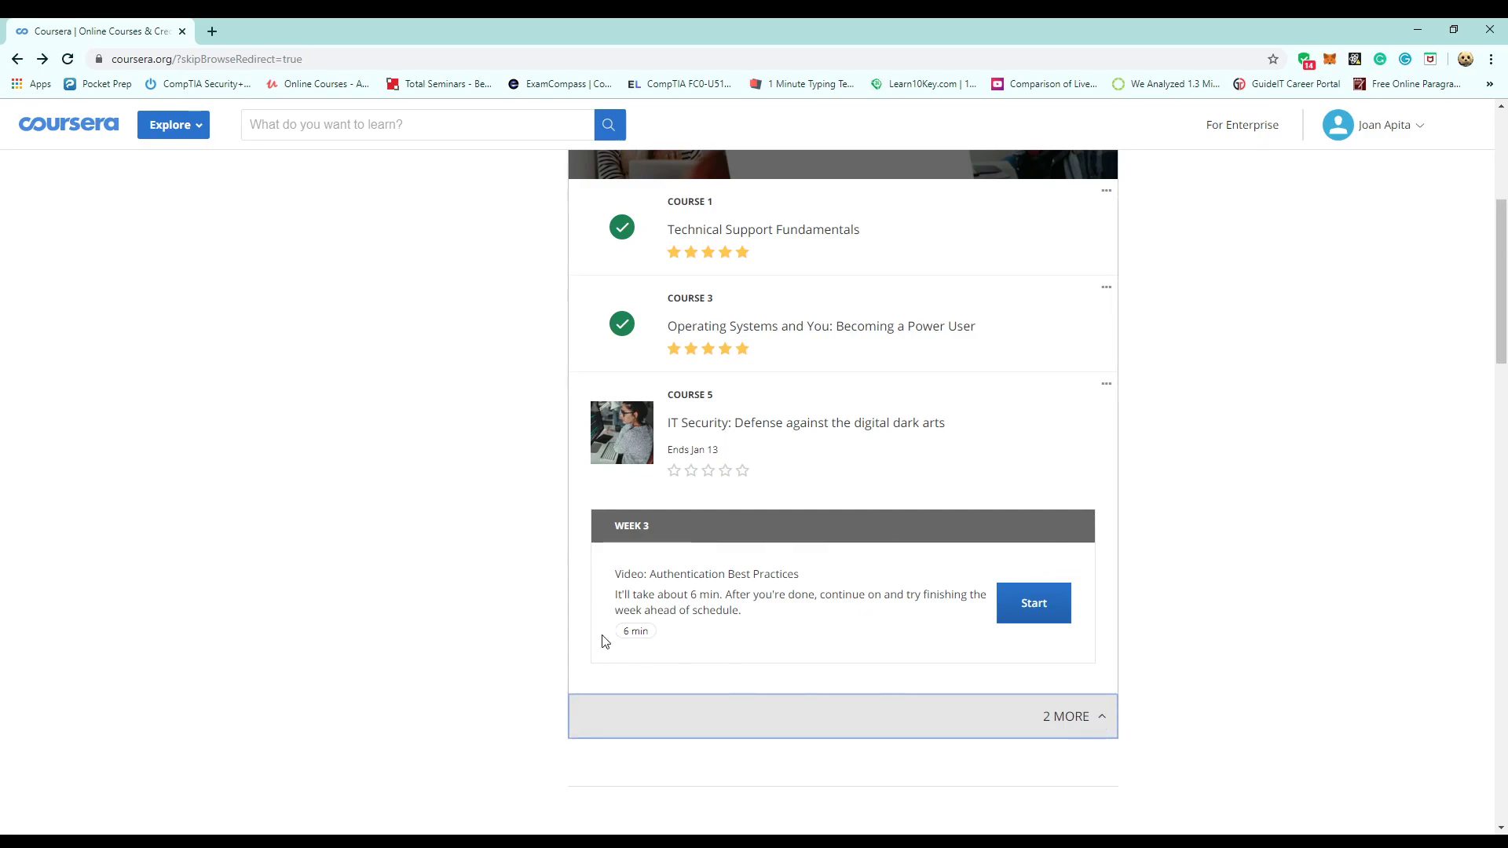
pyautogui.click(1096, 716)
pyautogui.scroll(-2, 413, 608)
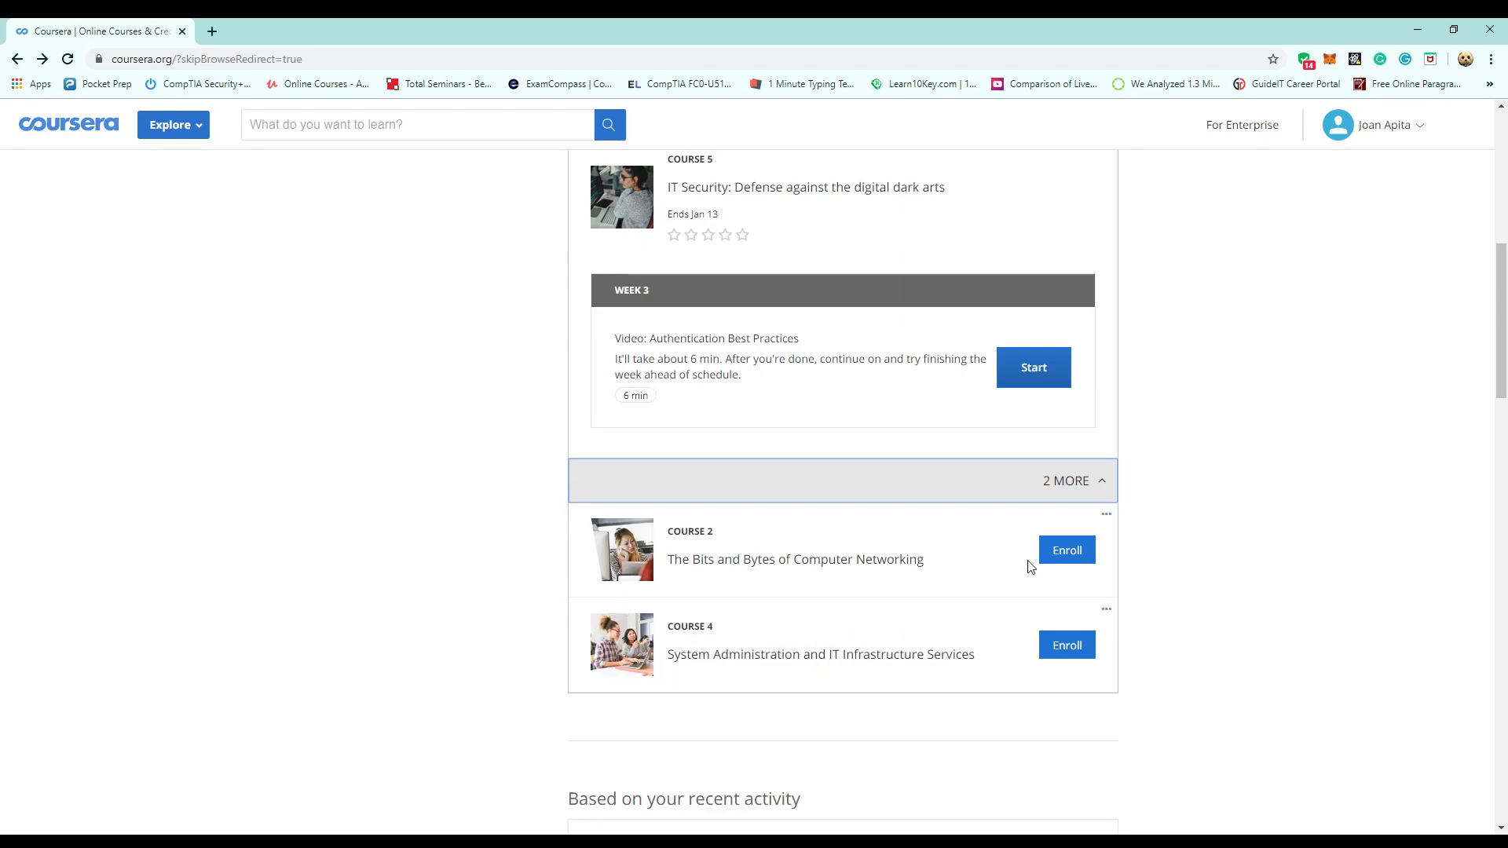
pyautogui.scroll(2, 397, 377)
pyautogui.scroll(2, 715, 448)
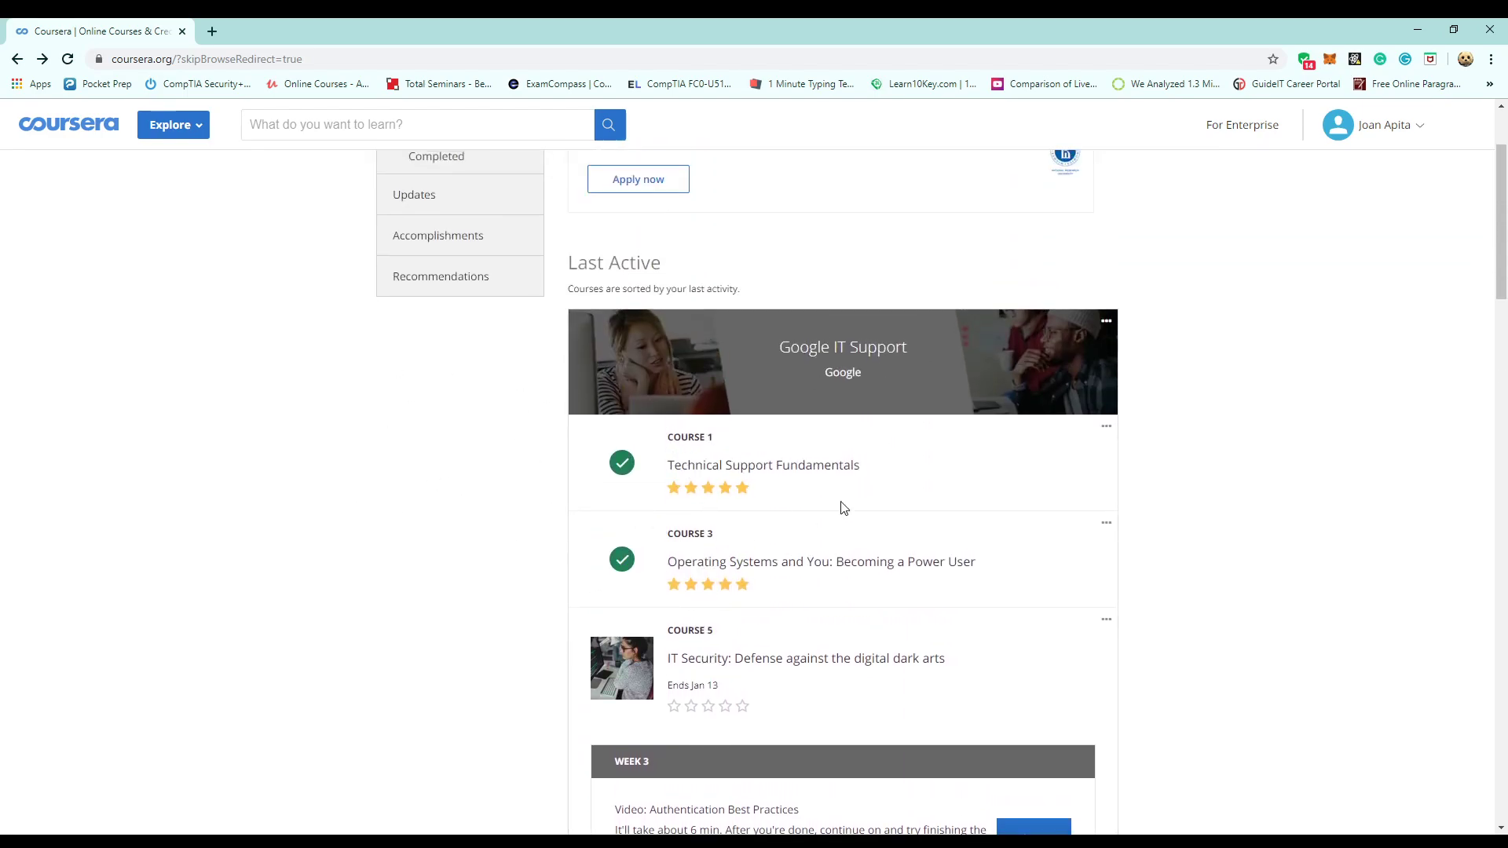
pyautogui.scroll(-2, 531, 680)
# - Start the Week 3 Authentication Best Practices lecture and expand the Authorization and Accounting lesson groups
pyautogui.click(1037, 608)
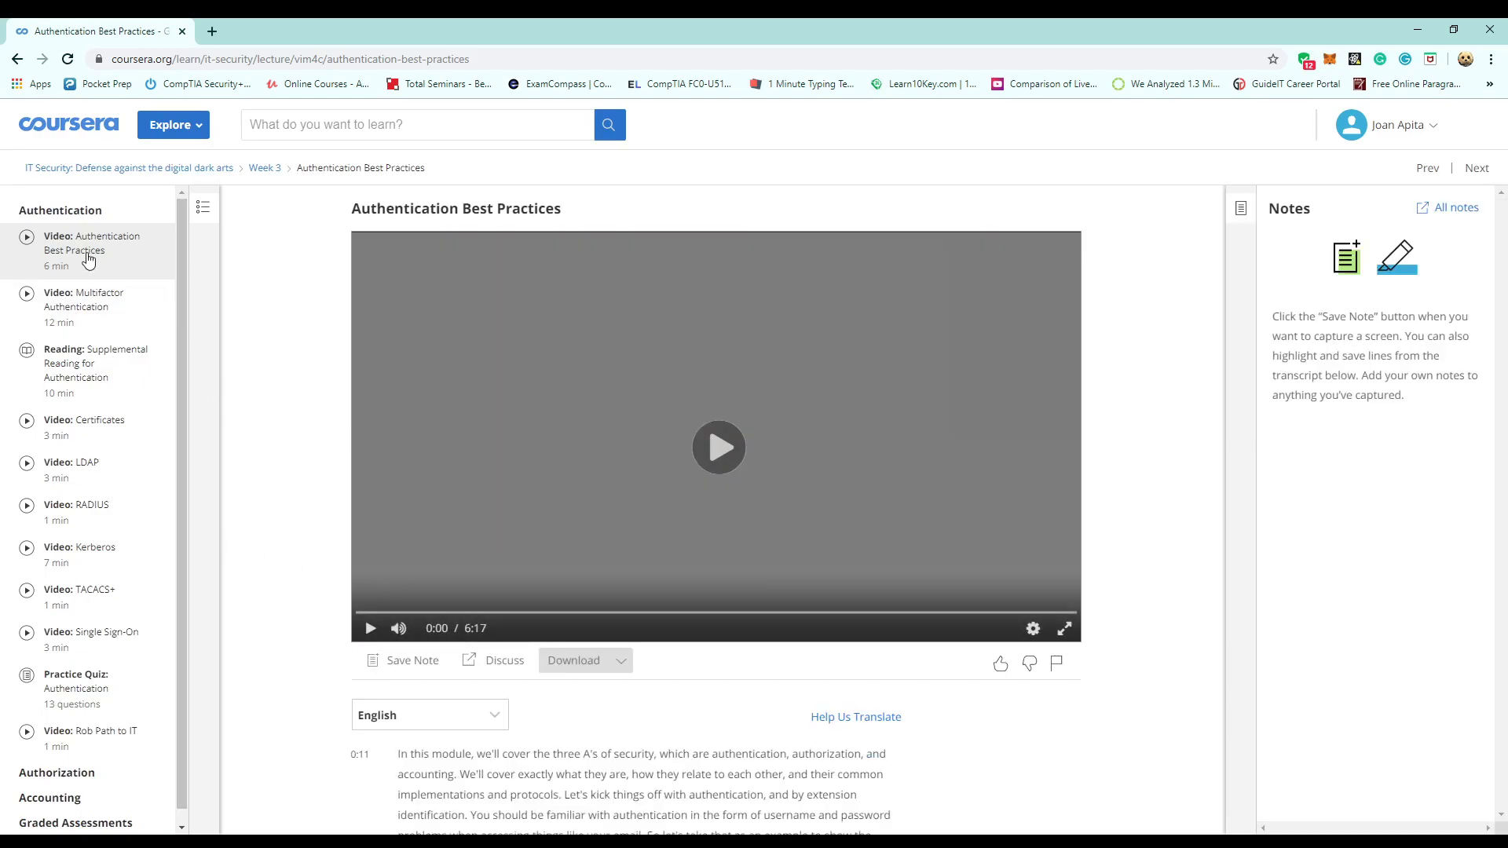
pyautogui.scroll(-2, 253, 555)
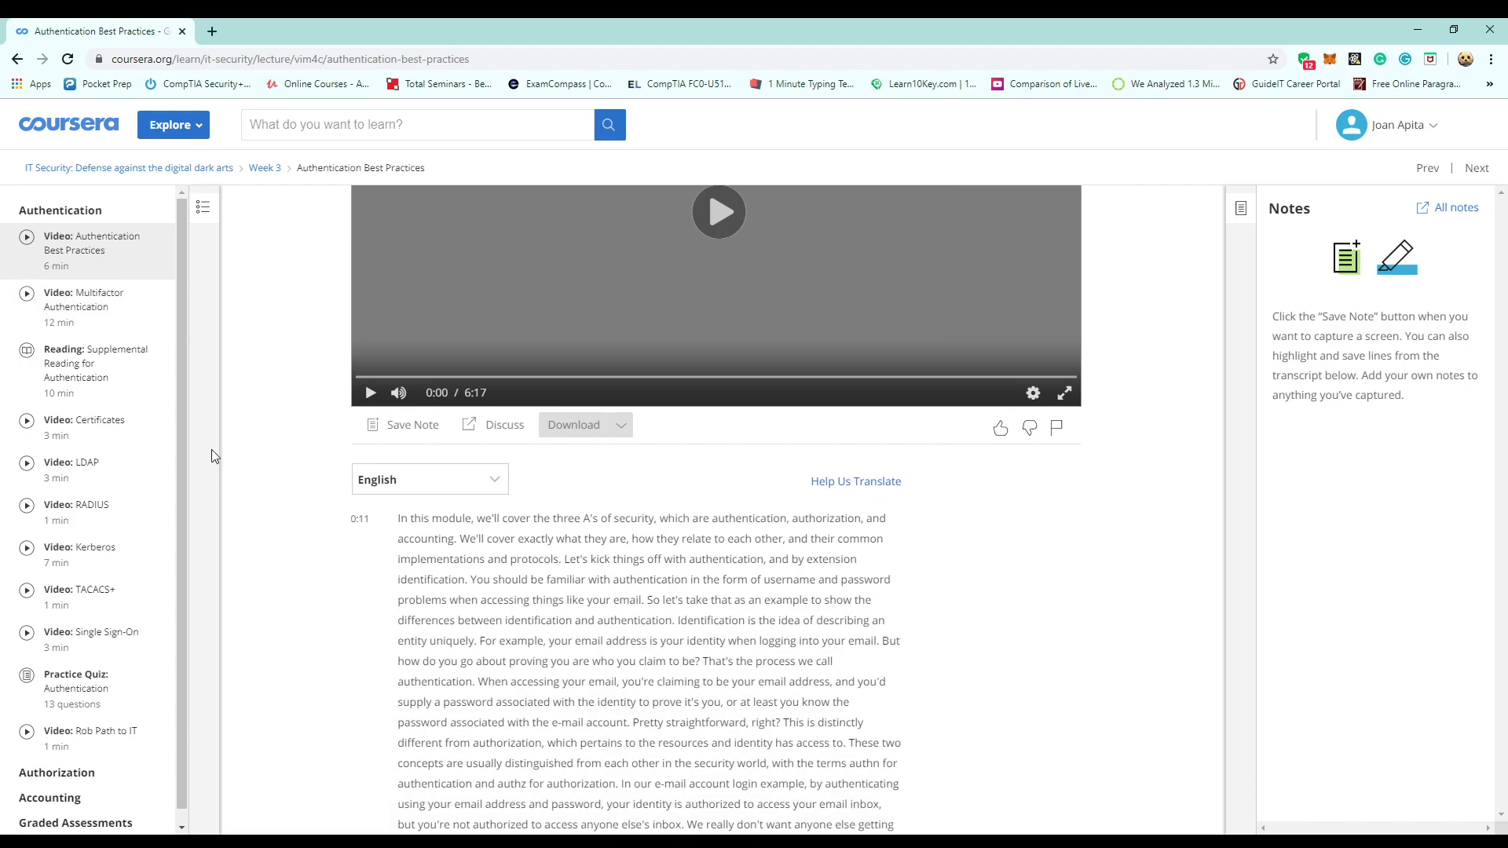
pyautogui.scroll(-1, 177, 253)
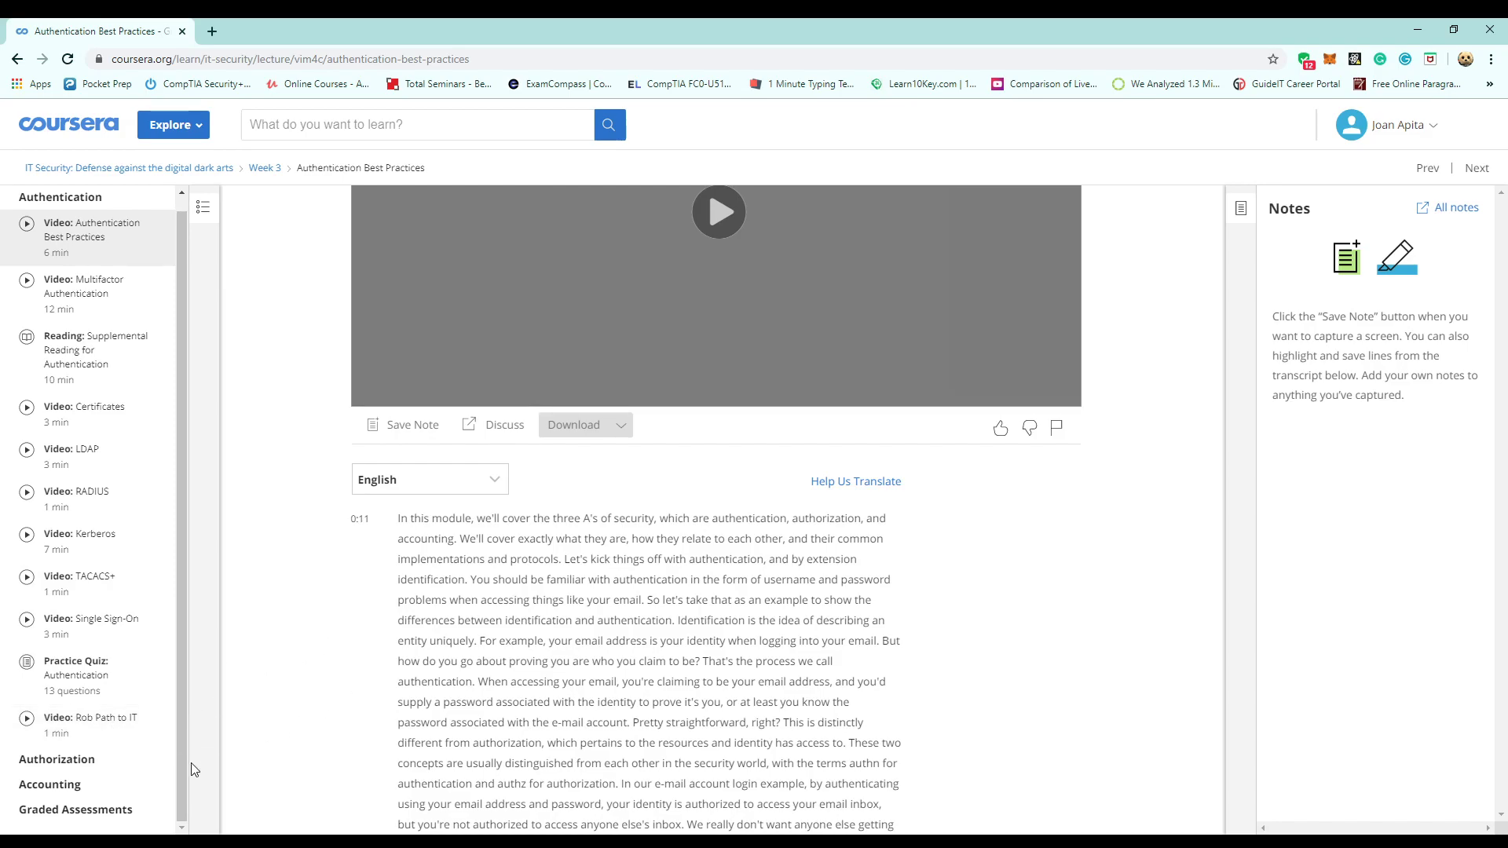
pyautogui.click(54, 759)
pyautogui.moveTo(185, 571); pyautogui.dragTo(179, 740)
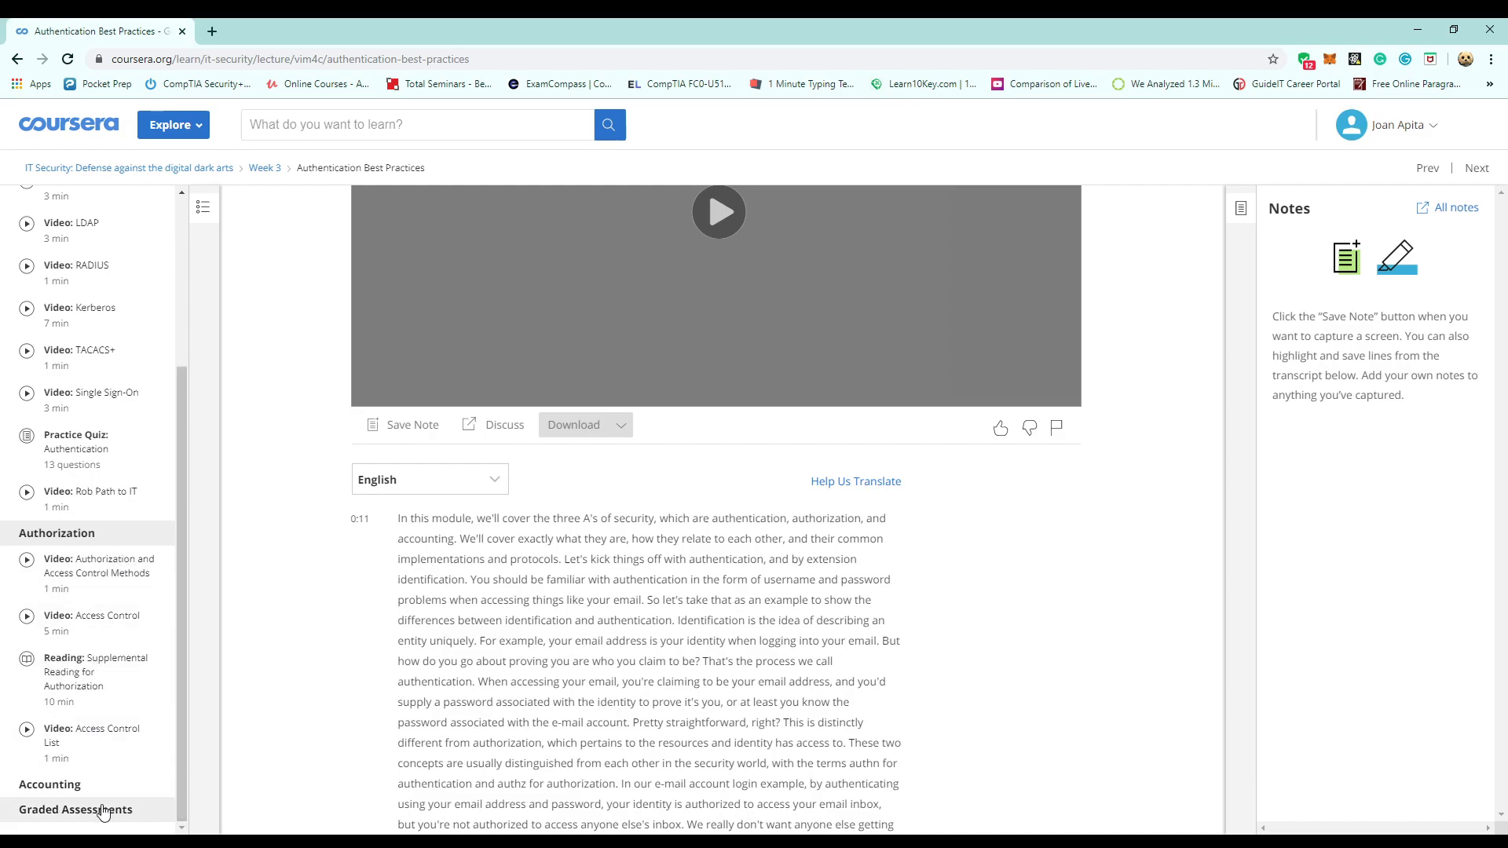
pyautogui.click(82, 784)
pyautogui.moveTo(181, 618); pyautogui.dragTo(205, 800)
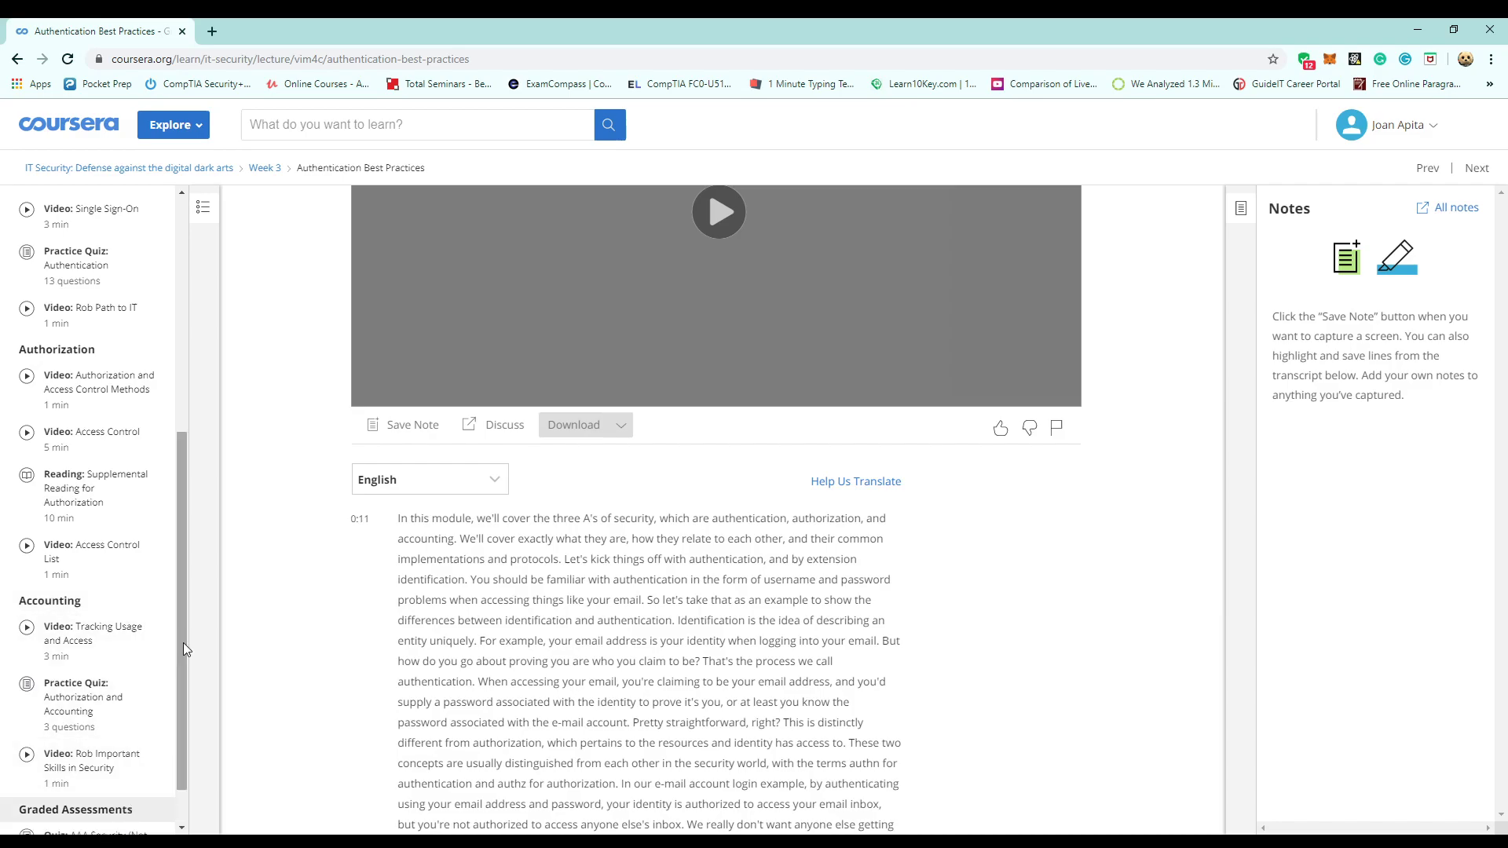
pyautogui.moveTo(182, 643)
pyautogui.mouseDown()
pyautogui.moveTo(176, 767)
pyautogui.moveTo(206, 333)
pyautogui.mouseUp()
pyautogui.scroll(2, 401, 654)
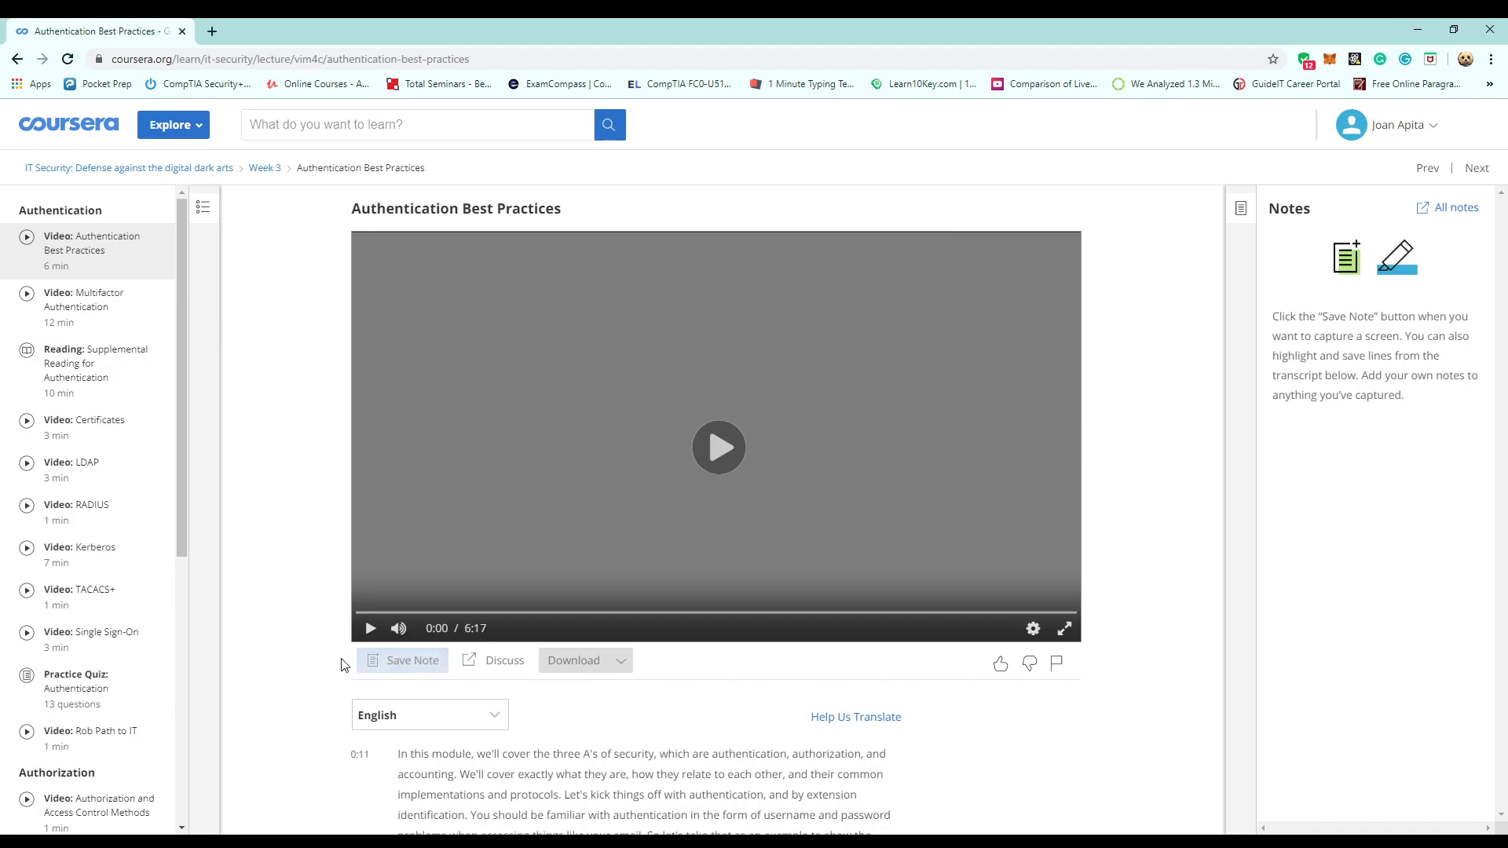